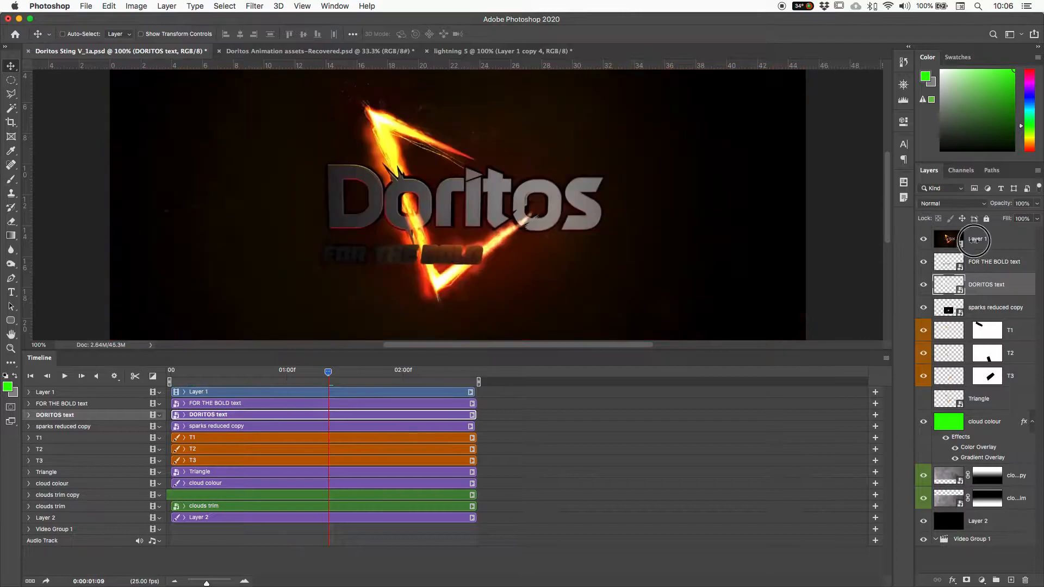
Step: Return the timeline to the first frame and hide the Layer 1 reference video
drag(329, 374, 192, 383)
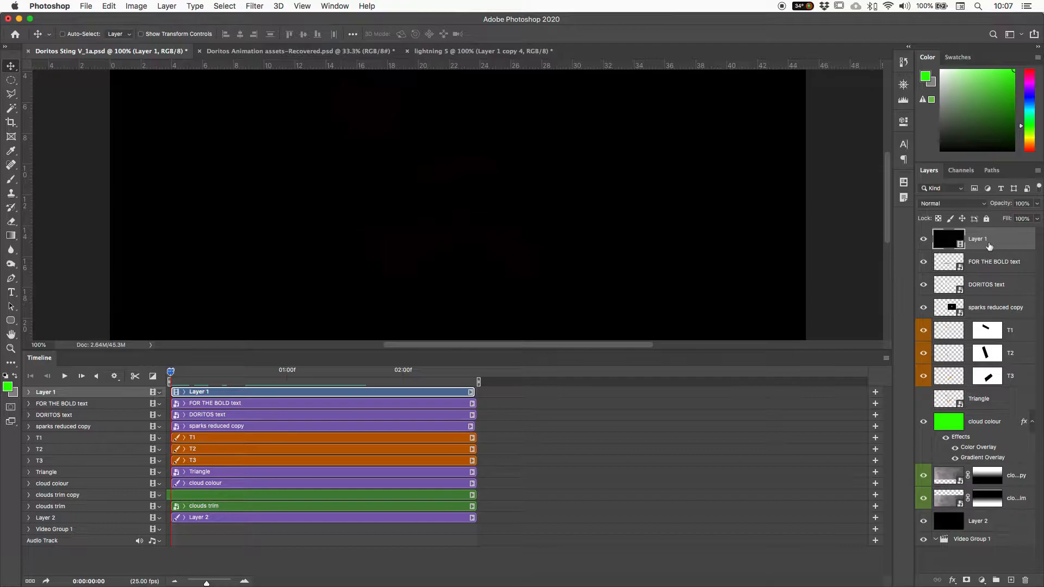
click(923, 239)
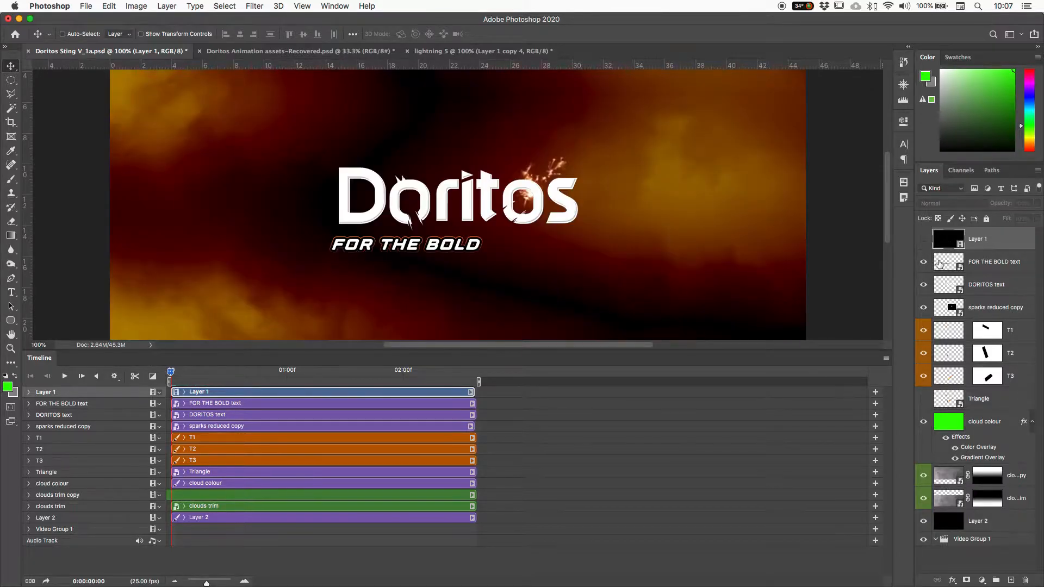
Step: Toggle the FOR THE BOLD text and DORITOS text layers off and on to identify their artwork
click(941, 261)
click(923, 262)
click(923, 262)
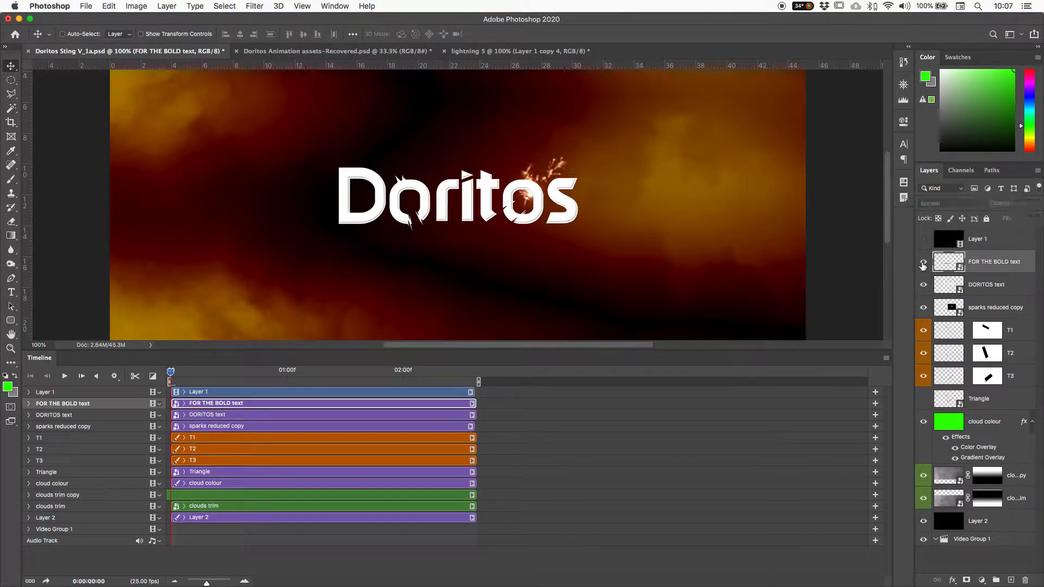
click(923, 284)
click(923, 285)
Step: Select the DORITOS text layer and expand its animation properties in the timeline at the first frame
click(951, 290)
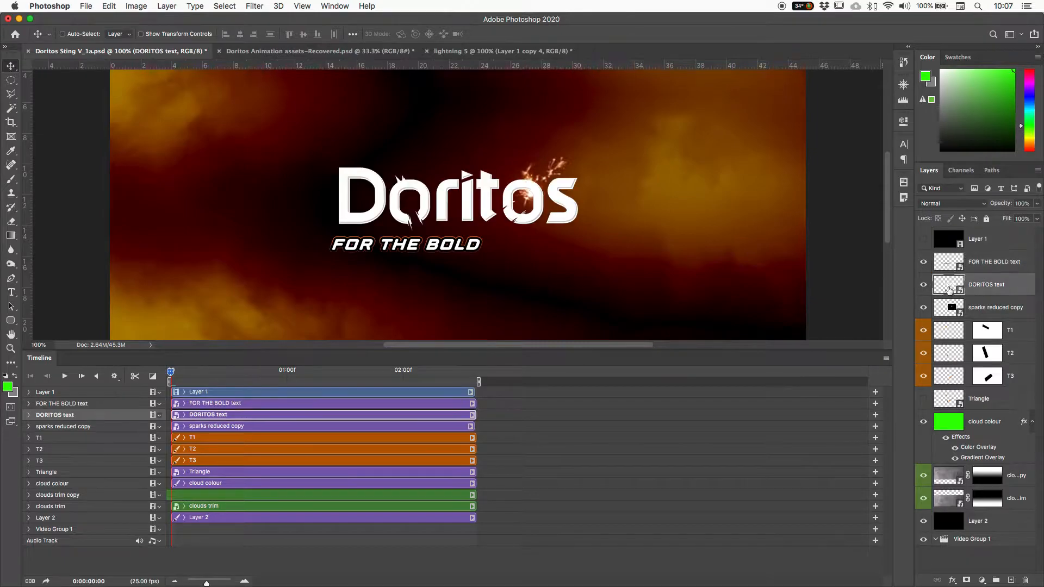
click(30, 416)
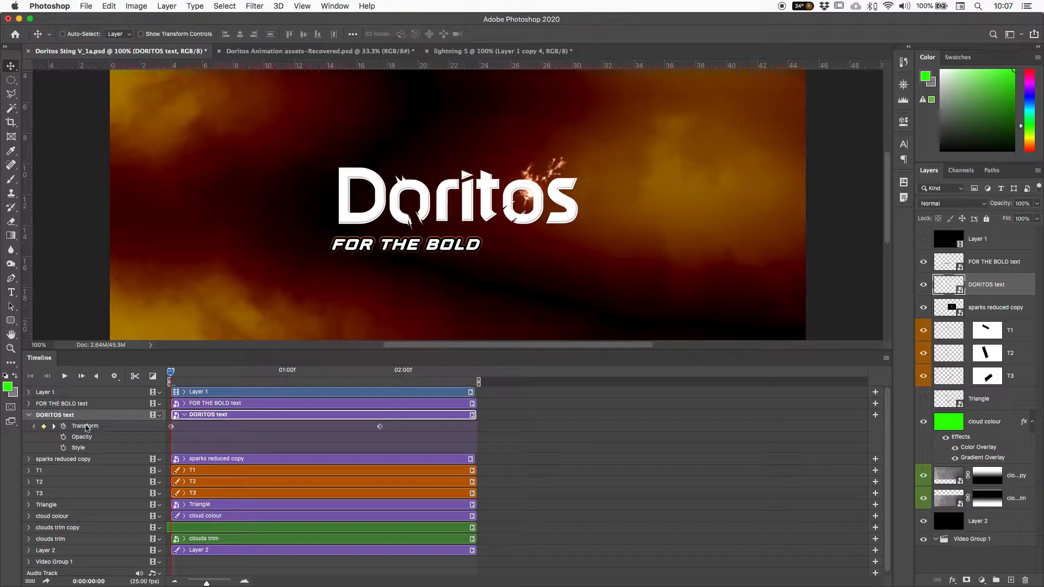
drag(172, 374, 141, 393)
click(953, 581)
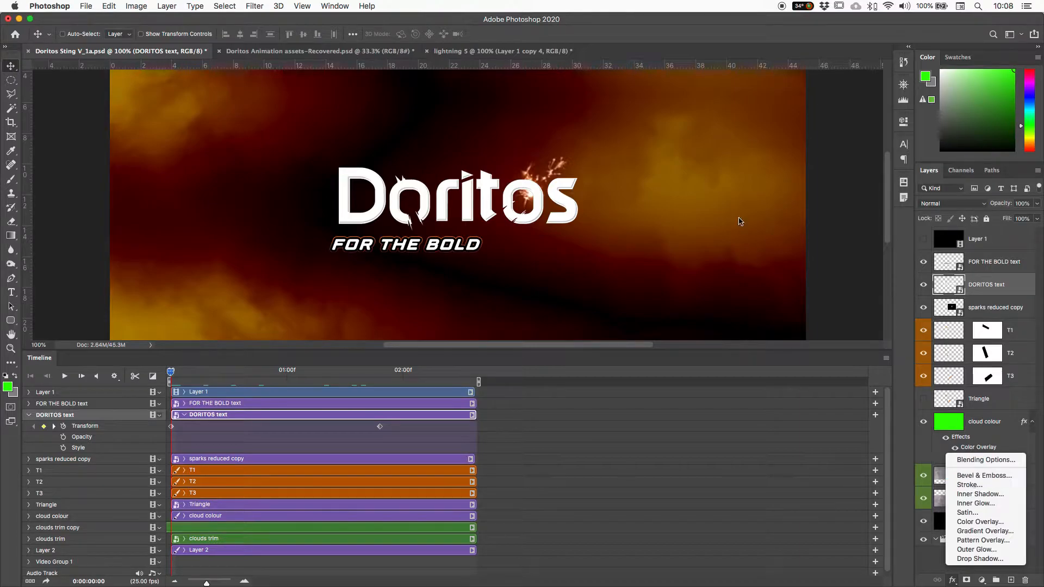
Step: Show Layer 1 to review the reference animation by playing and scrubbing it, and hide it again at the first frame
click(921, 243)
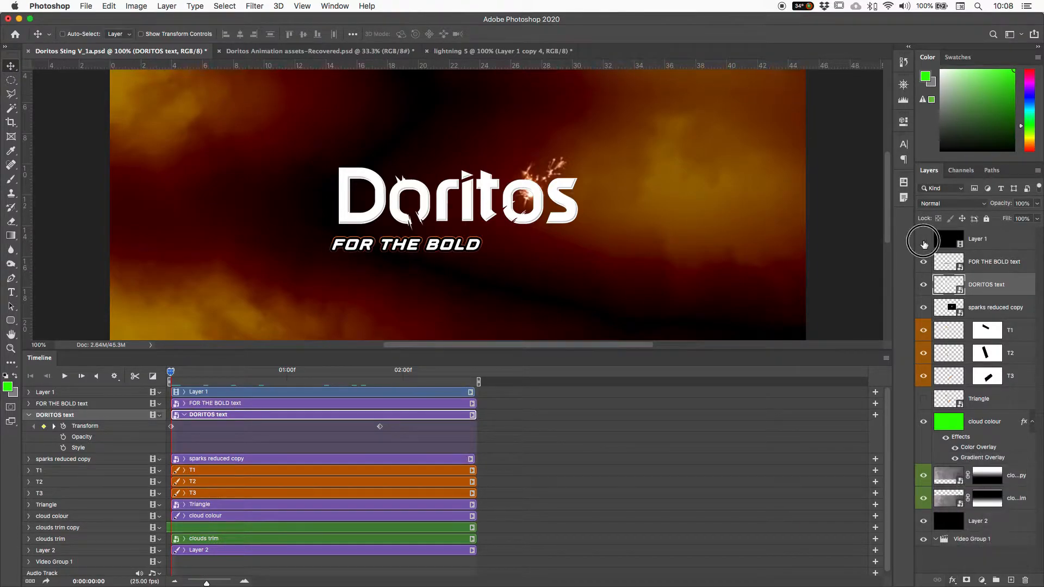
click(332, 374)
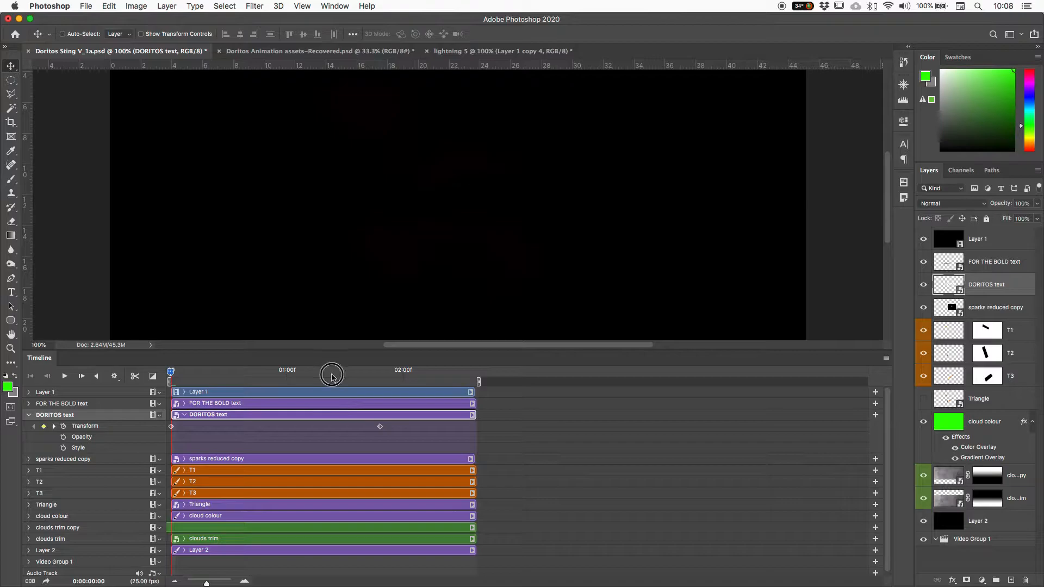
click(381, 379)
key(space)
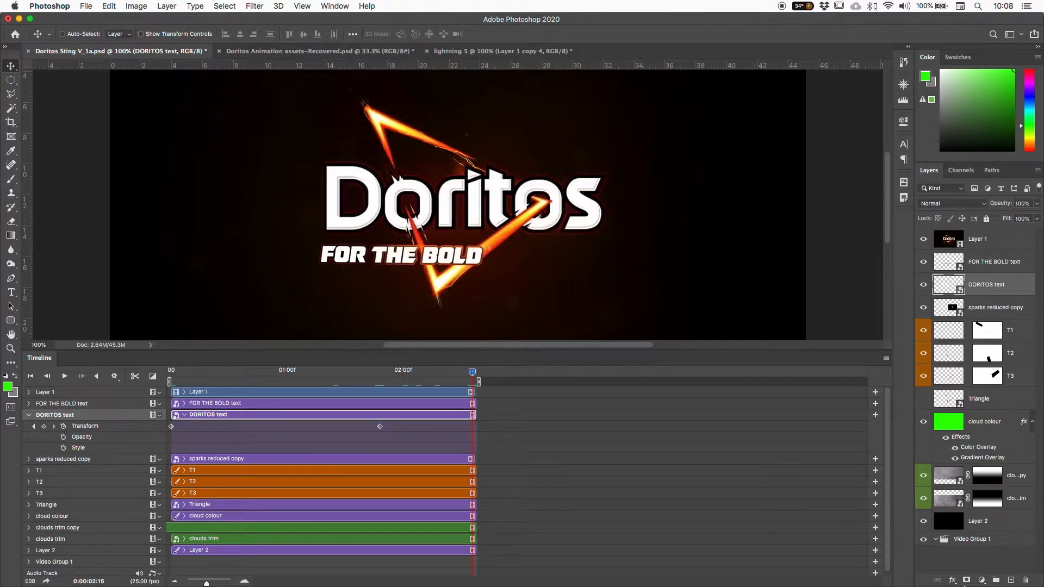
click(403, 372)
drag(377, 374, 399, 373)
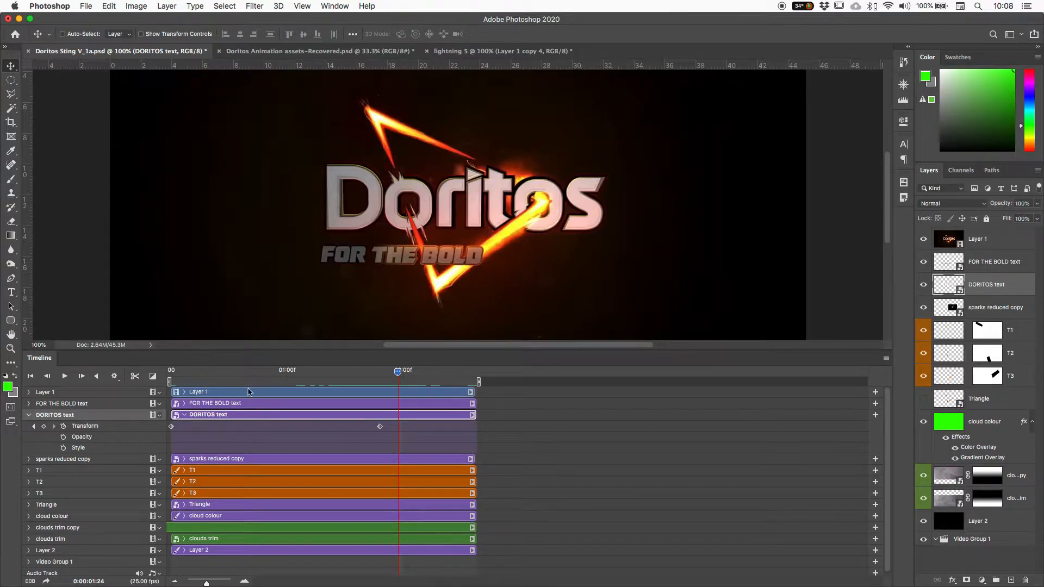
drag(315, 372, 155, 379)
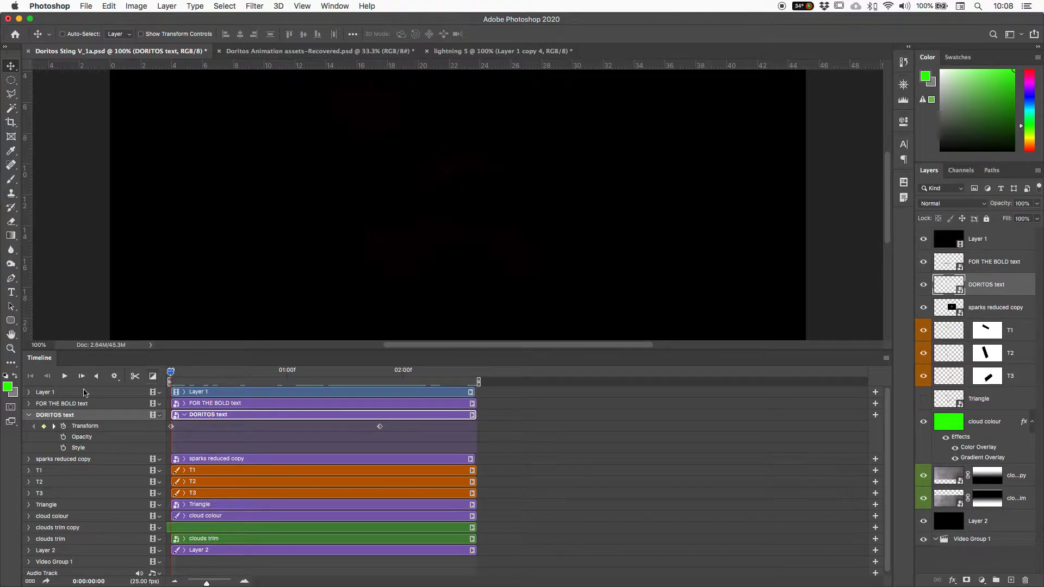
click(923, 238)
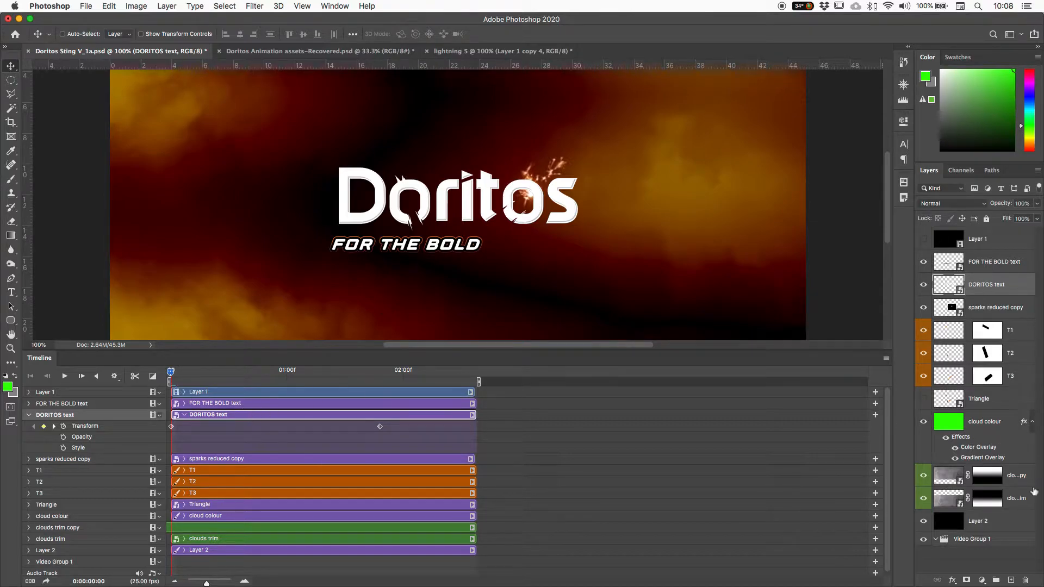
Step: Add a black Stroke layer effect to the DORITOS text layer, keeping its settings dialog clear of the logo
click(952, 581)
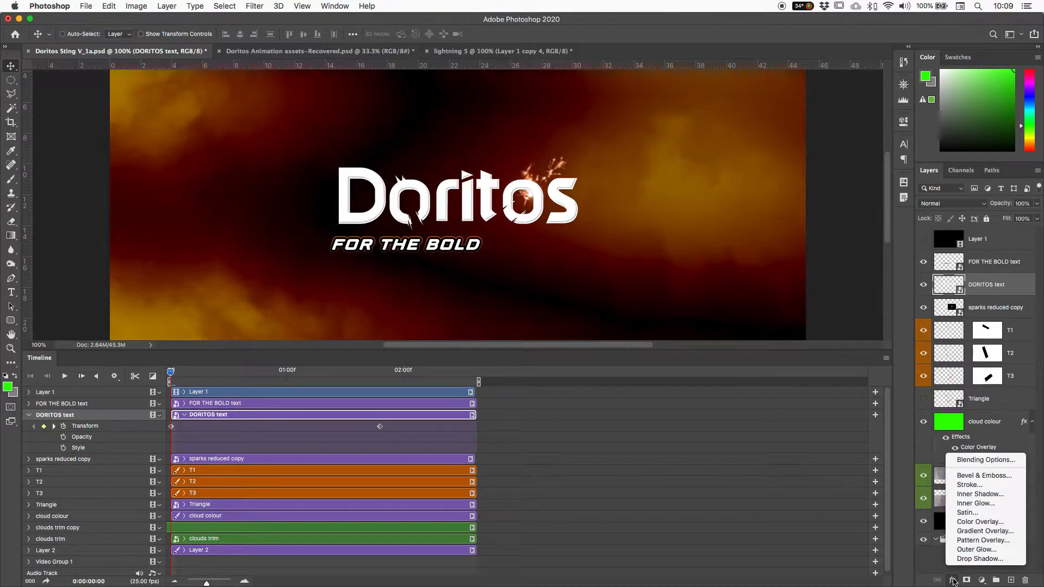
click(961, 485)
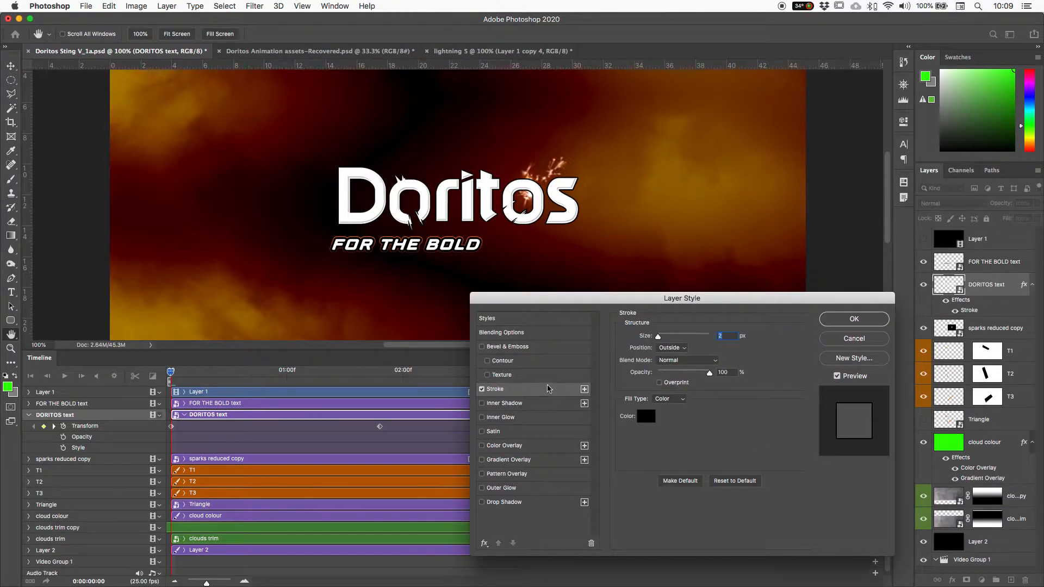
drag(593, 298, 607, 265)
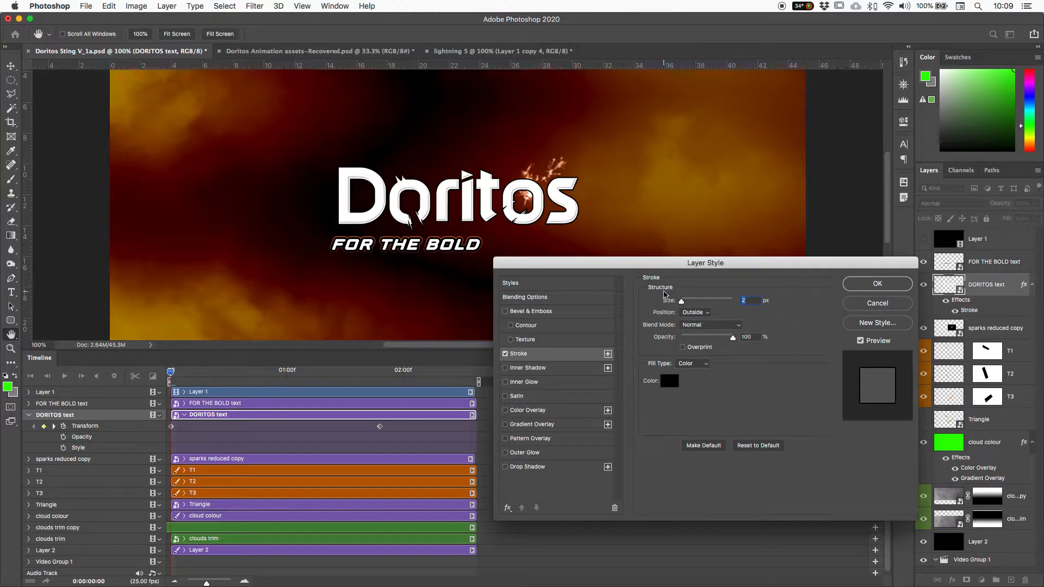
Step: Try the DORITOS stroke at 10 px, comparing the Inside position with Outside
drag(681, 301, 695, 306)
click(692, 314)
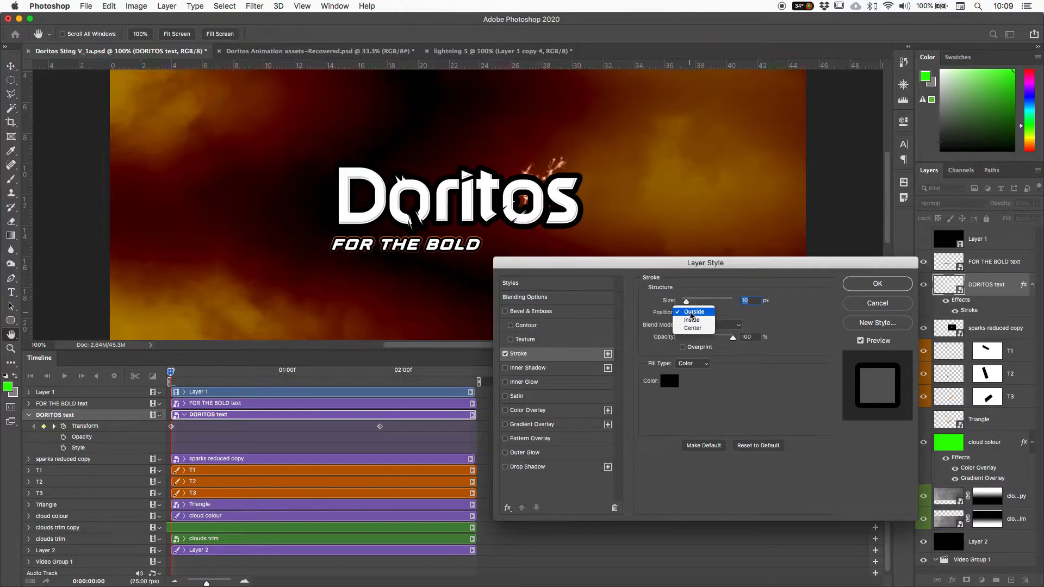
click(691, 319)
click(693, 314)
click(692, 320)
click(694, 311)
Step: Set the black stroke's size to 3 px
click(689, 300)
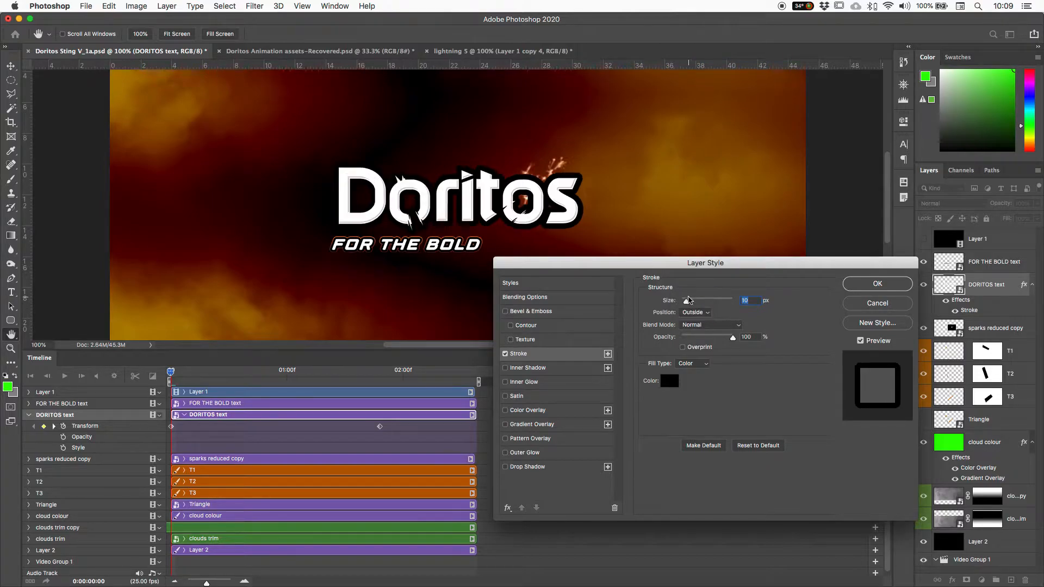
drag(687, 302, 682, 303)
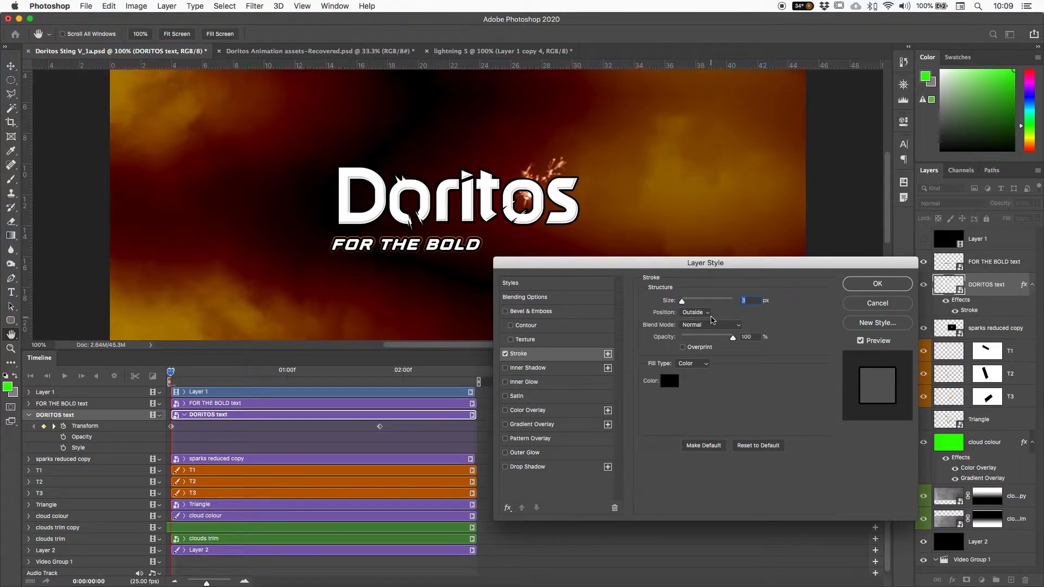
key(Down)
key(Up)
Step: Add a second Stroke effect to the DORITOS text layer and set the lower stroke's colour to bright red #f60000
click(608, 354)
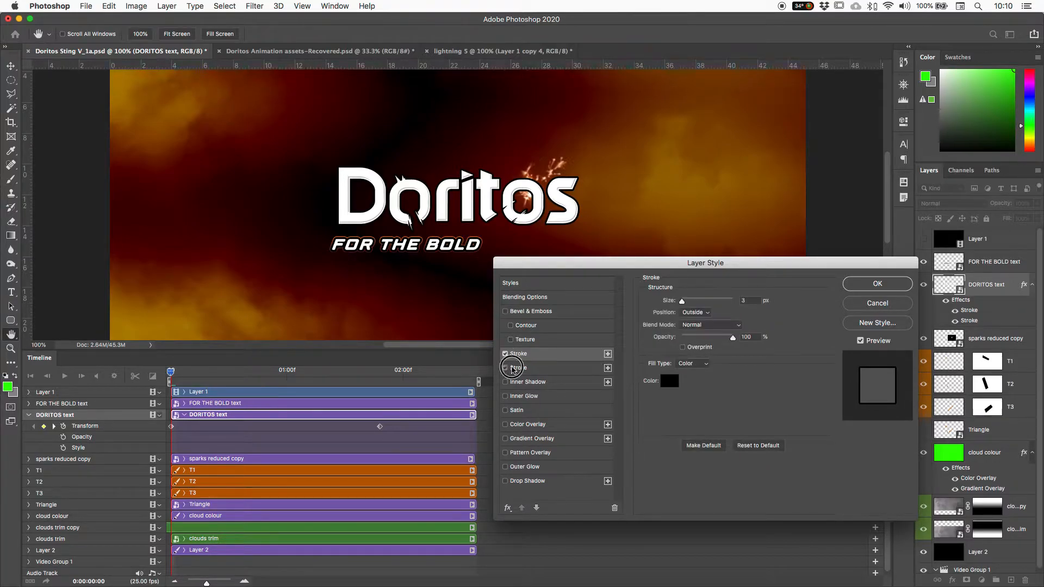
click(507, 361)
click(520, 359)
click(520, 370)
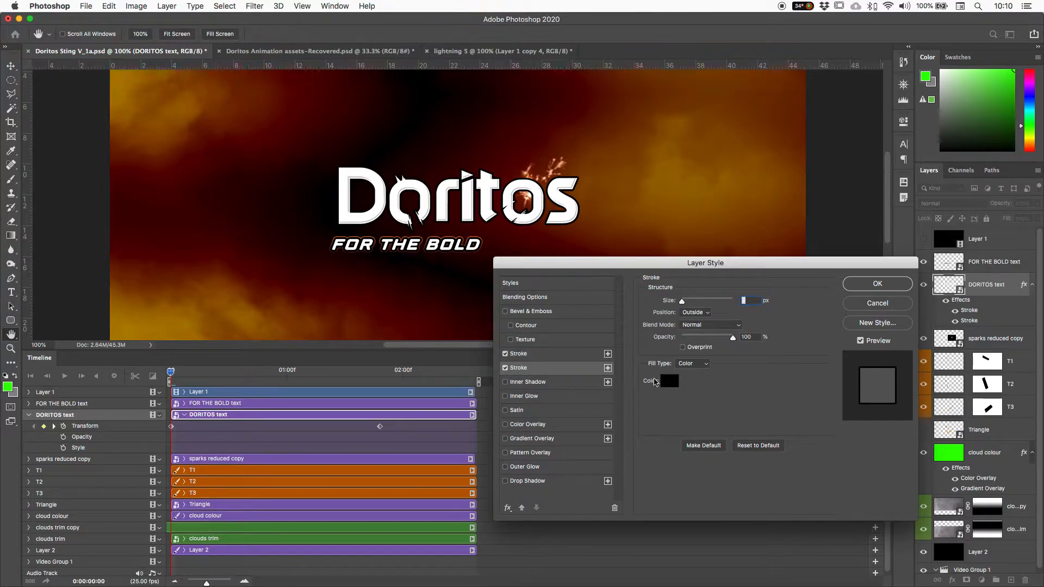
click(667, 381)
mouse_move(109, 478)
mouse_down()
mouse_move(156, 404)
mouse_move(144, 418)
mouse_up()
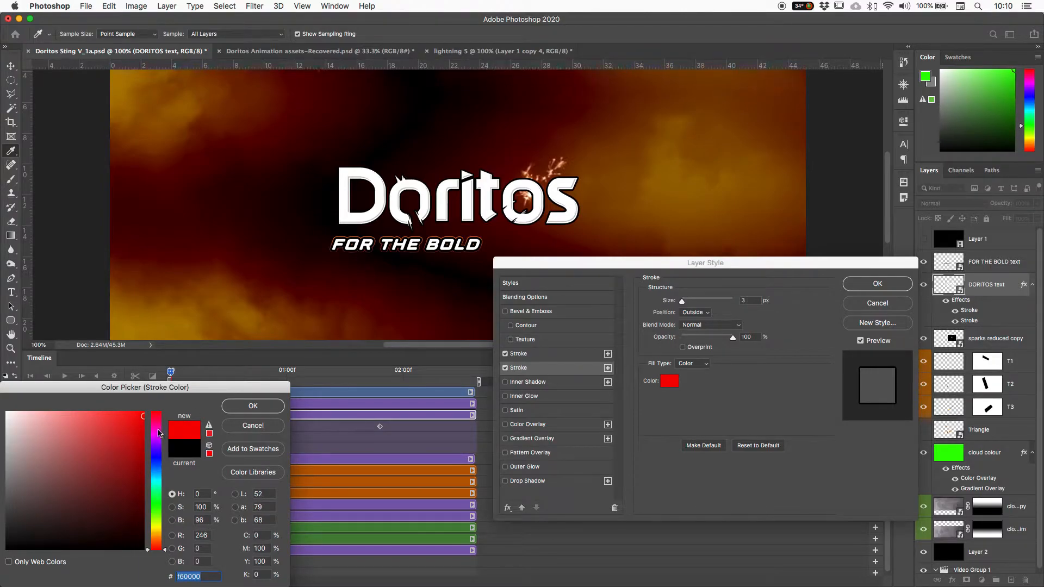
click(254, 407)
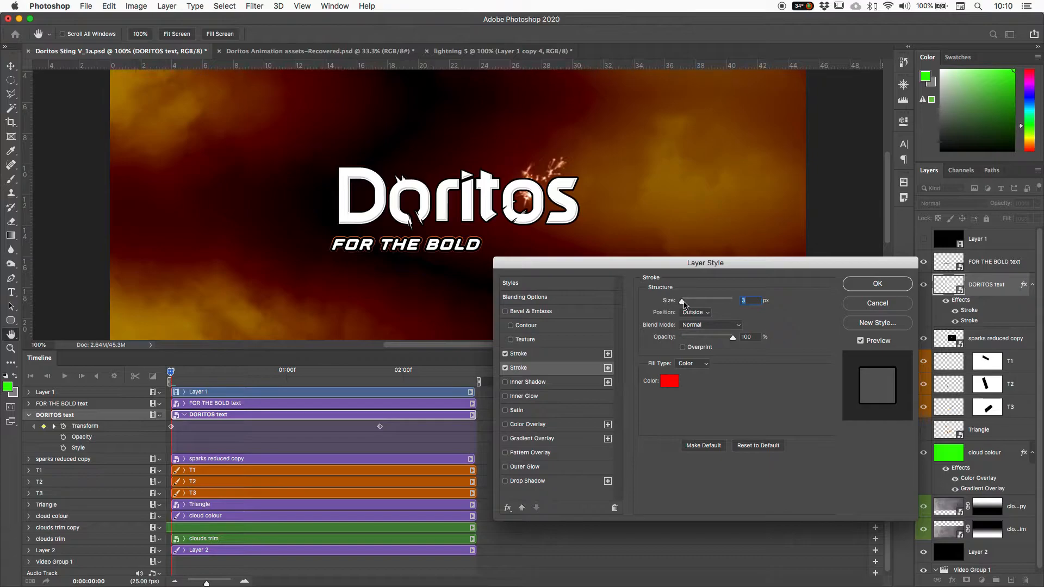
Step: Set the red stroke's size to 5 px at 100% opacity so it extends beyond the black outline
drag(656, 303, 670, 303)
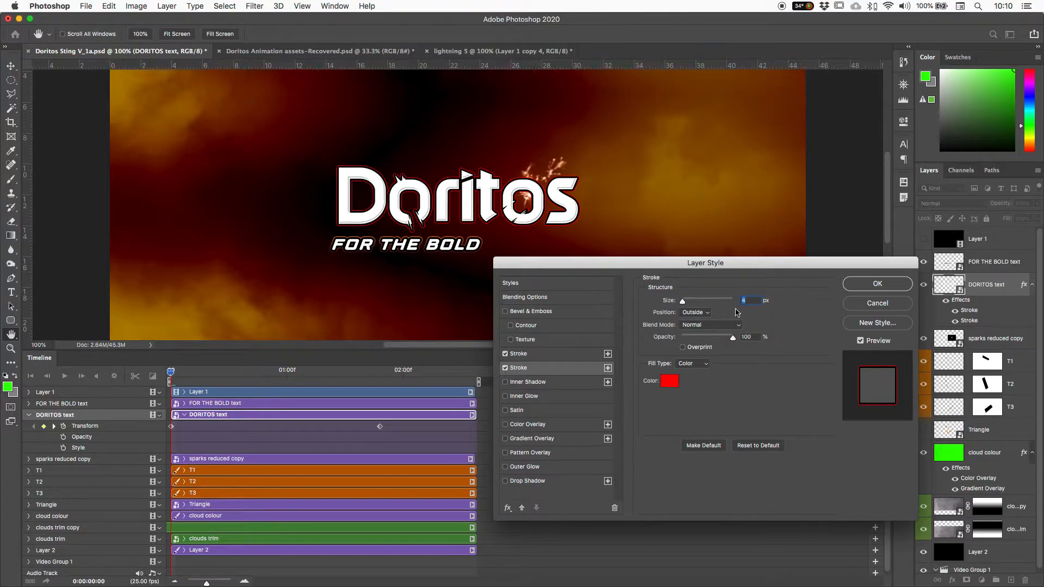
drag(670, 302, 674, 302)
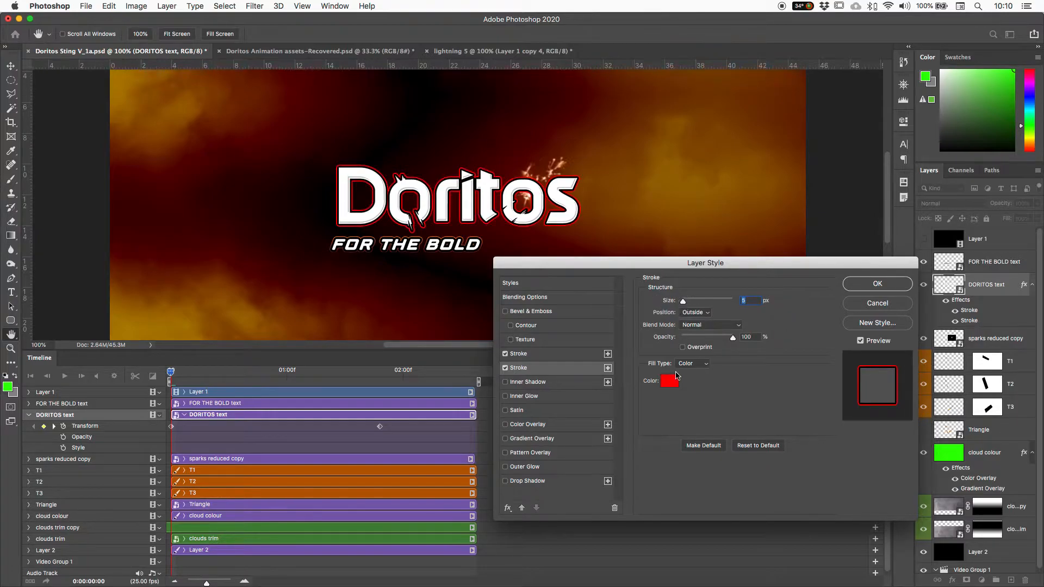
mouse_move(733, 338)
mouse_down()
mouse_move(703, 341)
mouse_move(779, 341)
mouse_up()
Step: Set the red stroke's blend mode to Overlay
click(680, 325)
key(Escape)
click(696, 325)
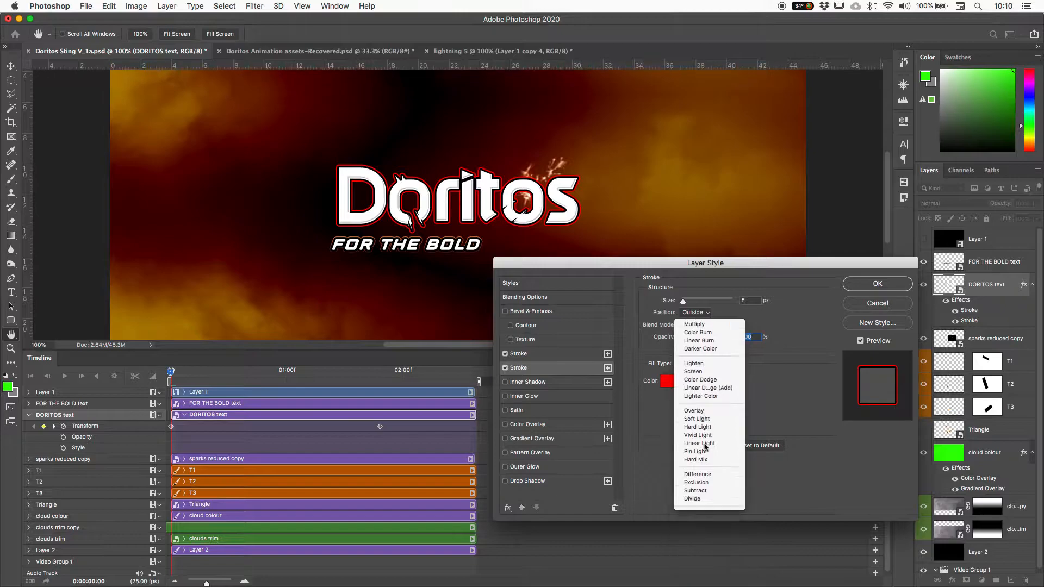
click(695, 441)
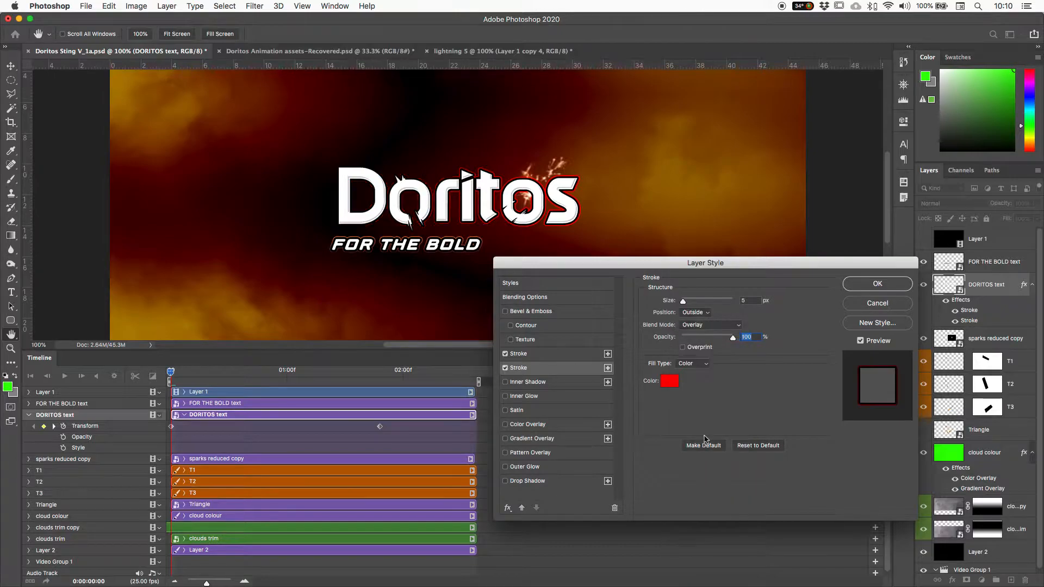
Step: Try Soft Light, Hard Light, Color Burn and Screen blend modes on the red stroke, and return it to Overlay
click(704, 327)
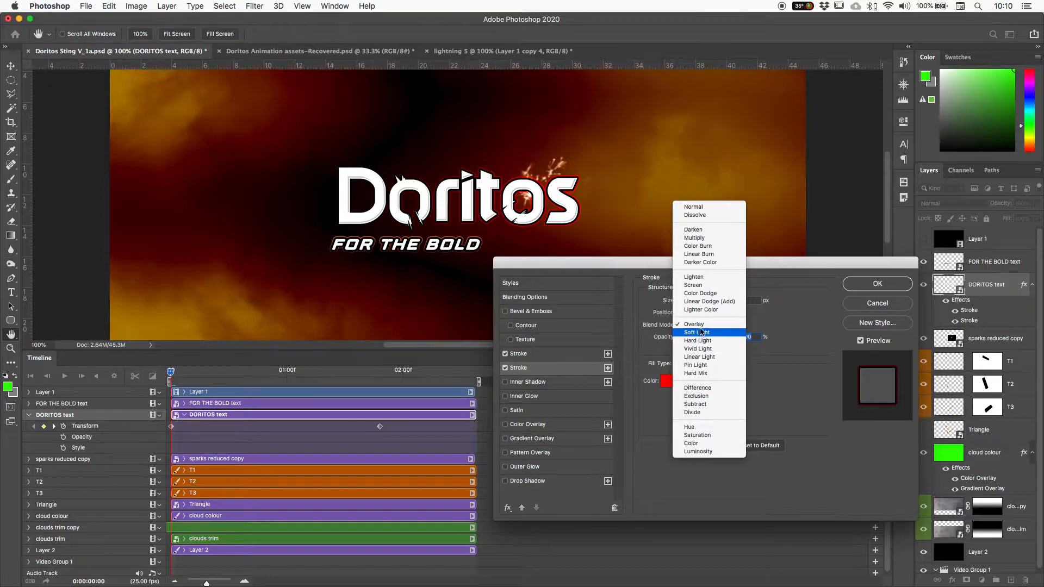
click(701, 333)
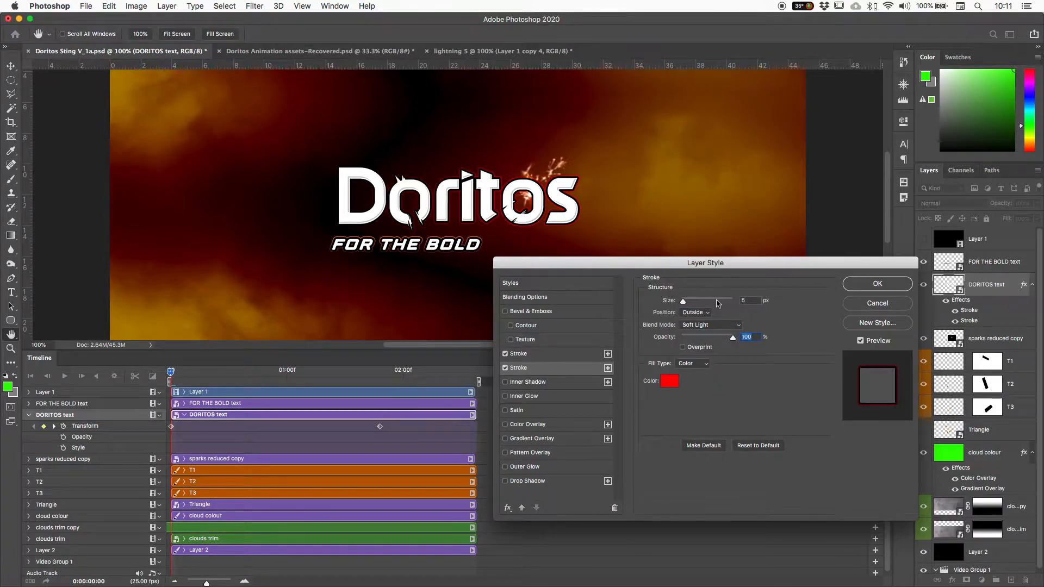
click(695, 327)
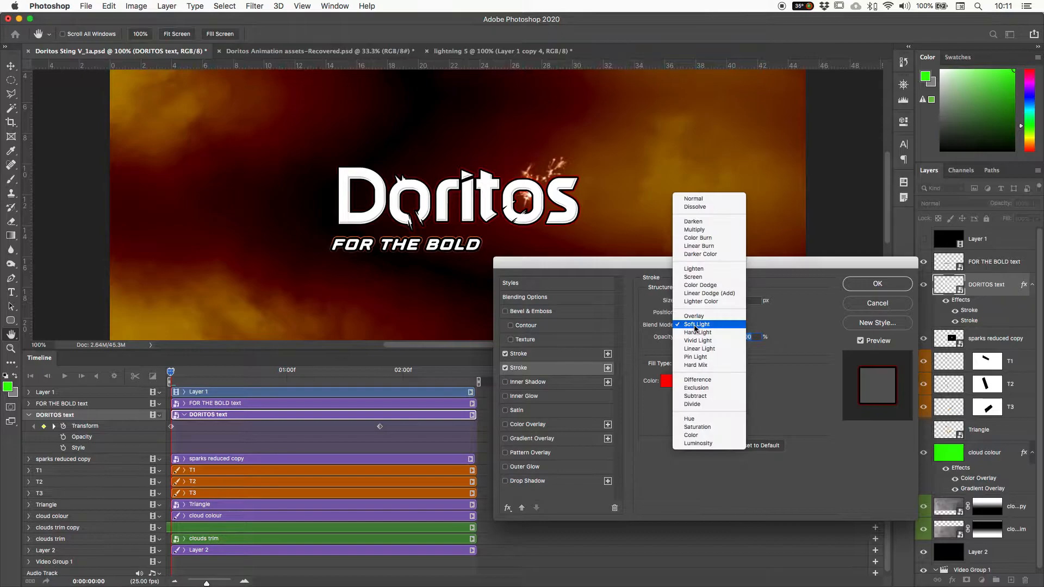
click(694, 333)
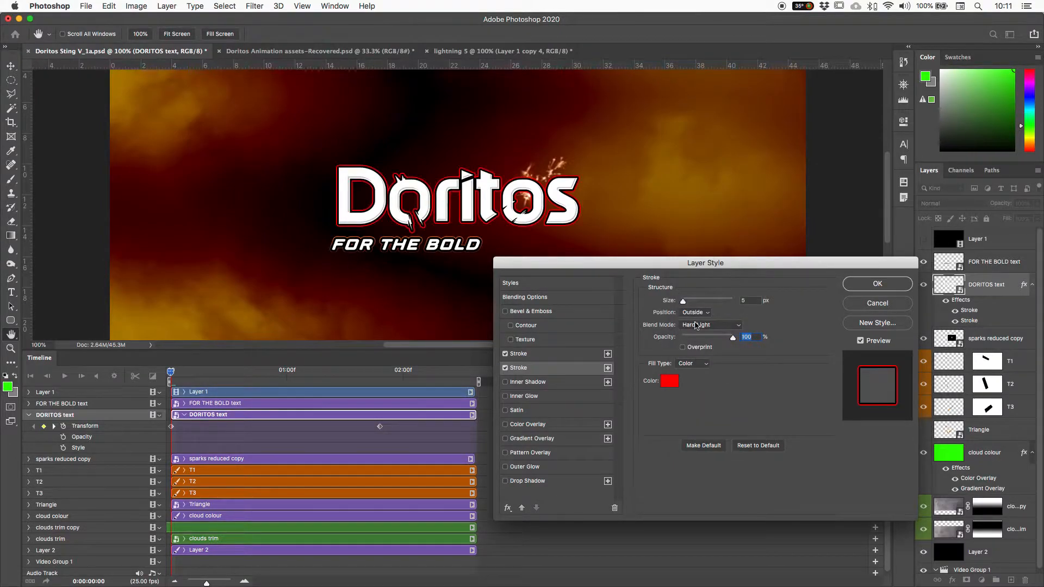
click(695, 327)
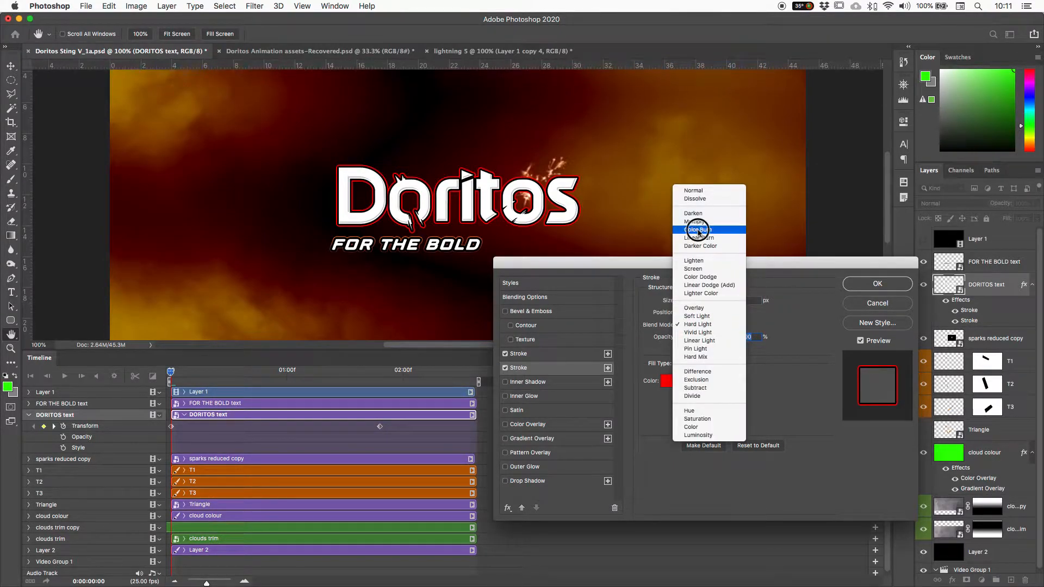
click(698, 230)
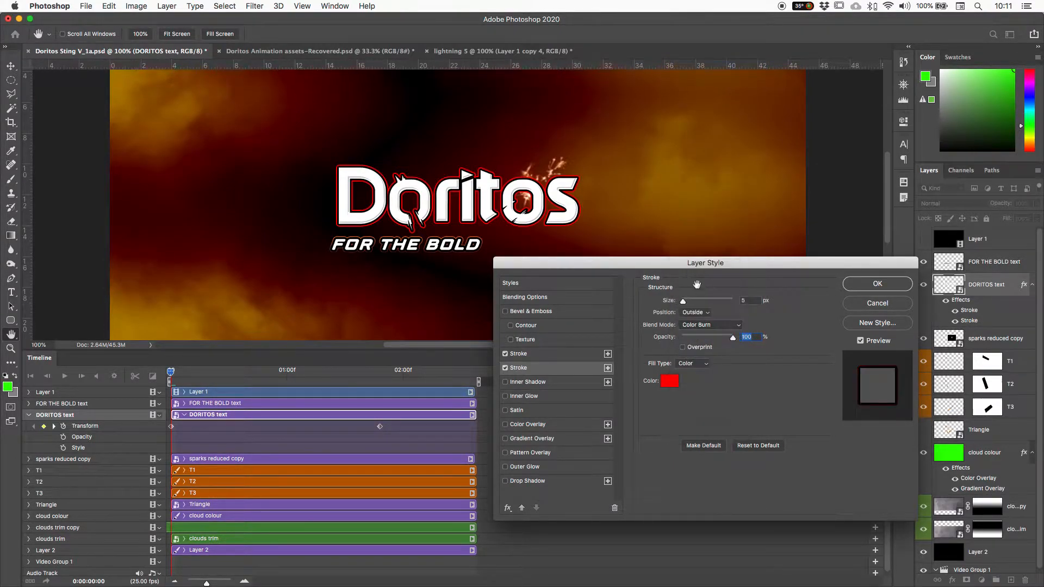
click(698, 325)
click(699, 365)
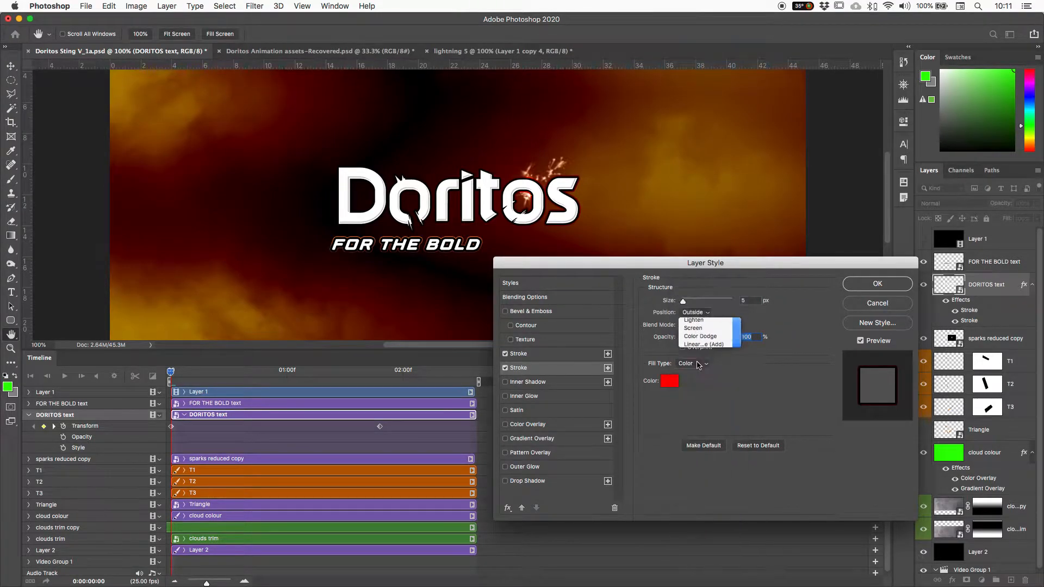
click(702, 325)
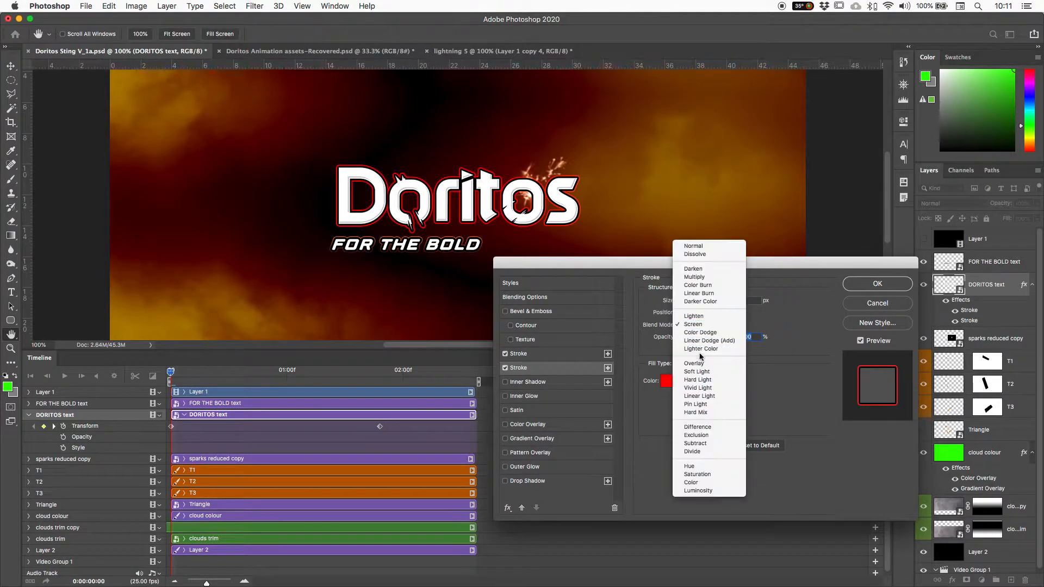
click(701, 363)
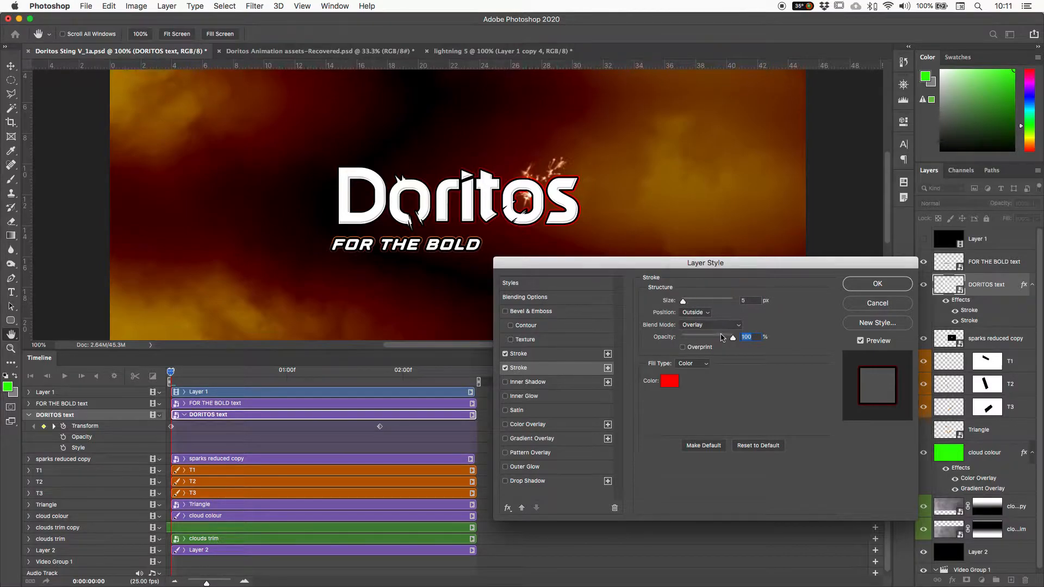
Step: Lower the outer Overlay stroke's opacity to 56%, recolour it light orange, and apply the layer style
drag(733, 337, 711, 339)
click(670, 380)
click(116, 424)
drag(116, 424, 89, 410)
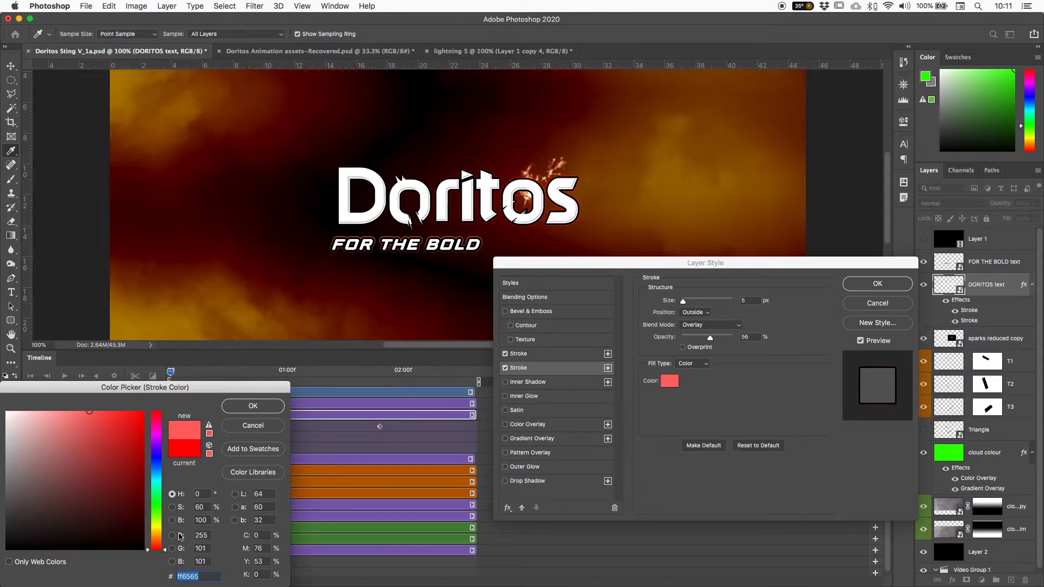
drag(155, 549, 156, 542)
click(252, 407)
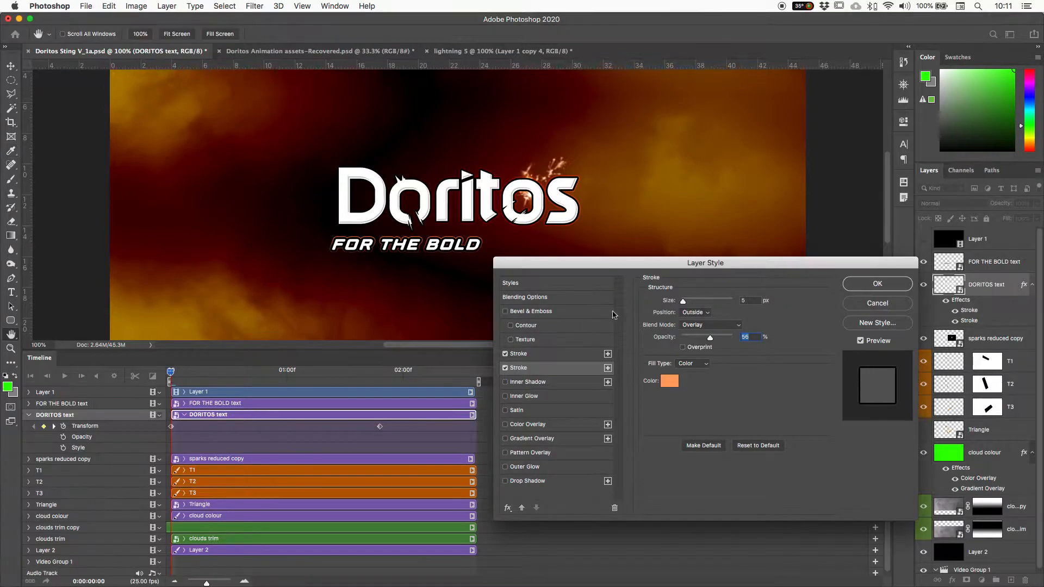
click(865, 283)
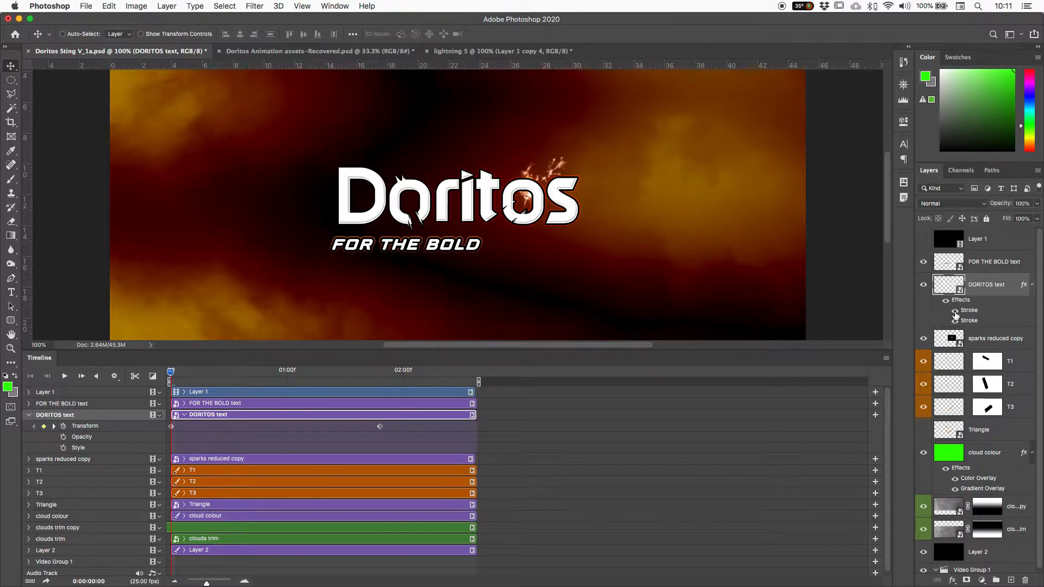
Step: Check the DORITOS text strokes by toggling their visibility, show Layer 1, and scrub the timeline from about one second back to the start
click(955, 320)
click(955, 310)
click(923, 239)
click(284, 372)
drag(284, 372, 155, 397)
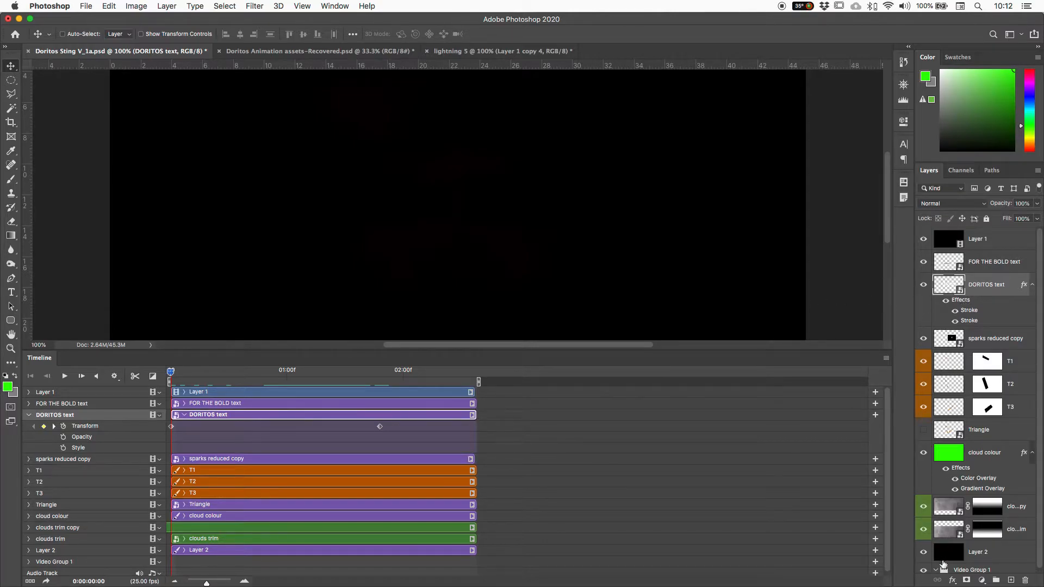
double_click(968, 311)
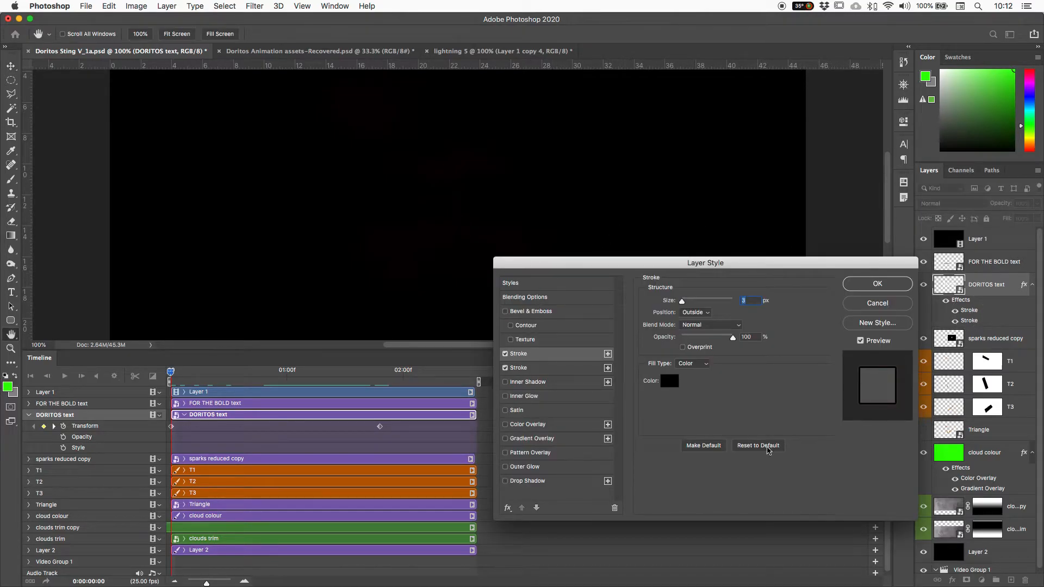
drag(612, 266, 630, 231)
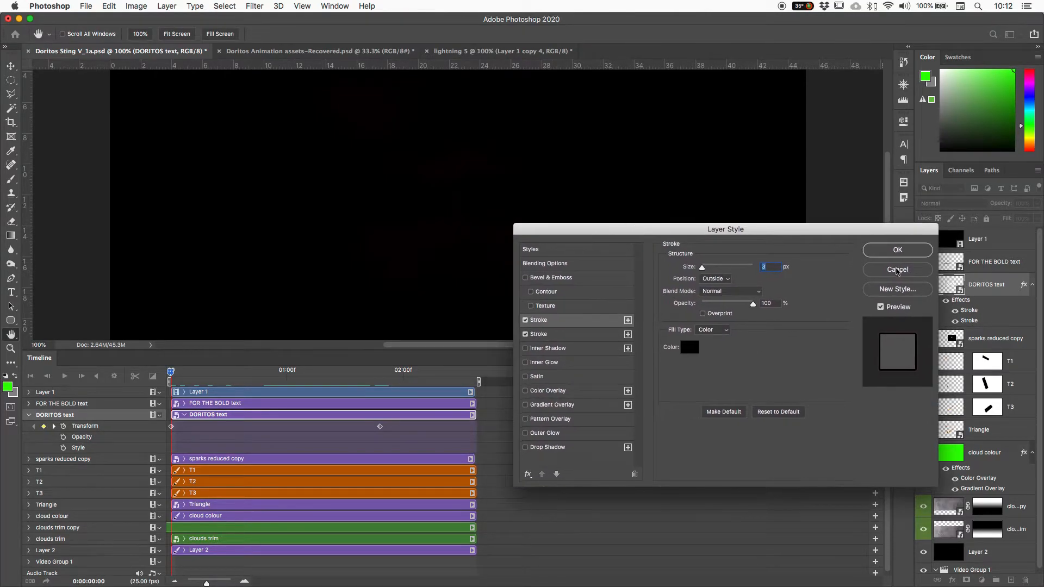
click(897, 268)
Step: Hide Layer 1 and add a Gradient Overlay with Normal blend mode to the DORITOS text layer
click(964, 243)
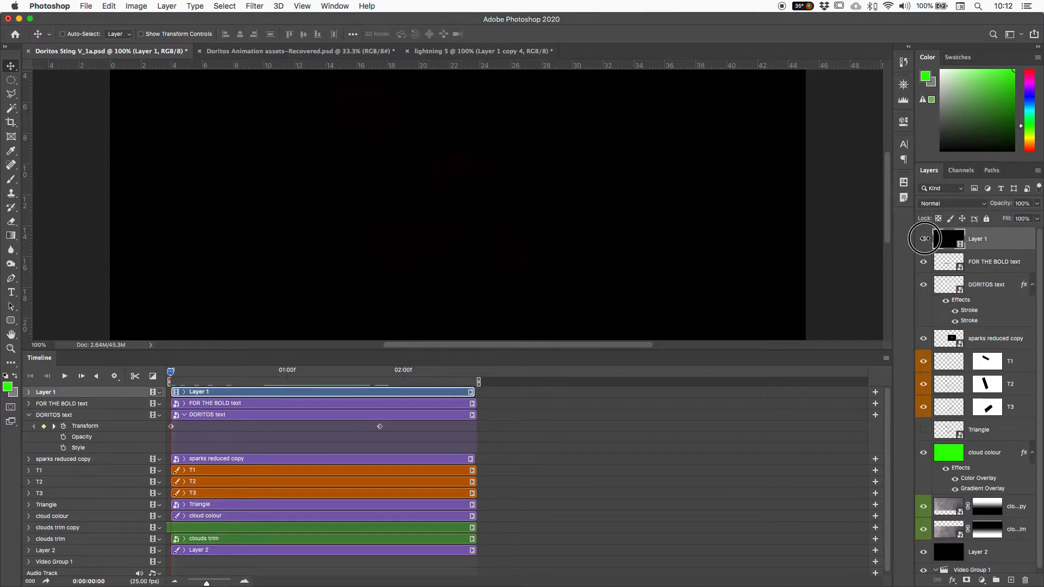
click(923, 238)
click(982, 289)
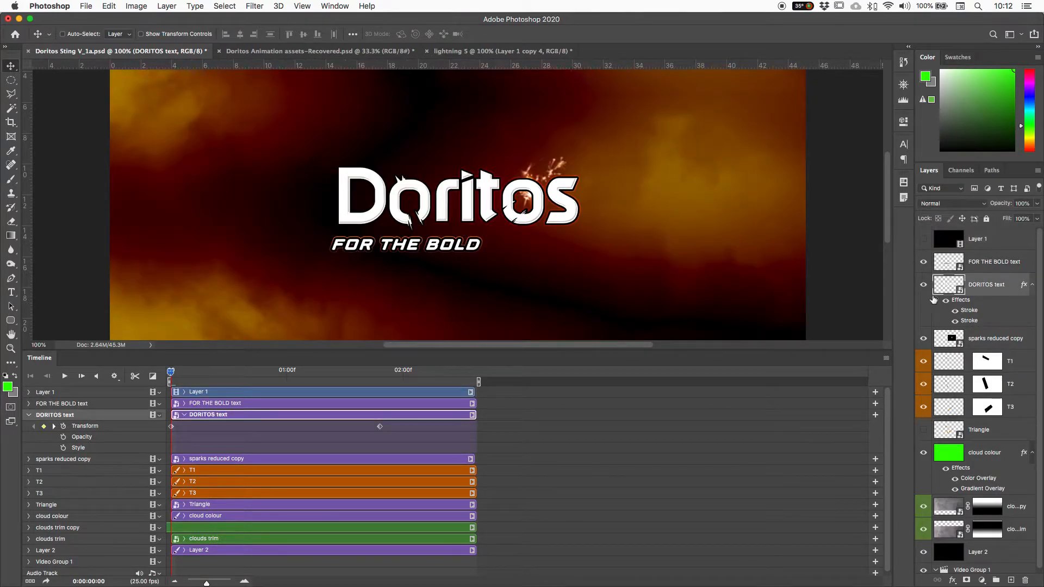
double_click(960, 301)
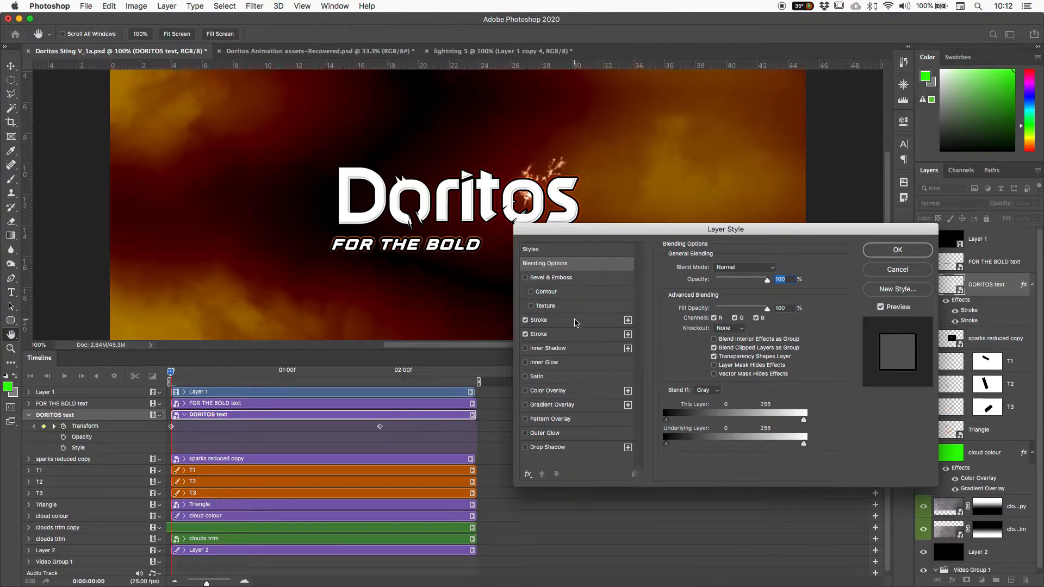
click(536, 406)
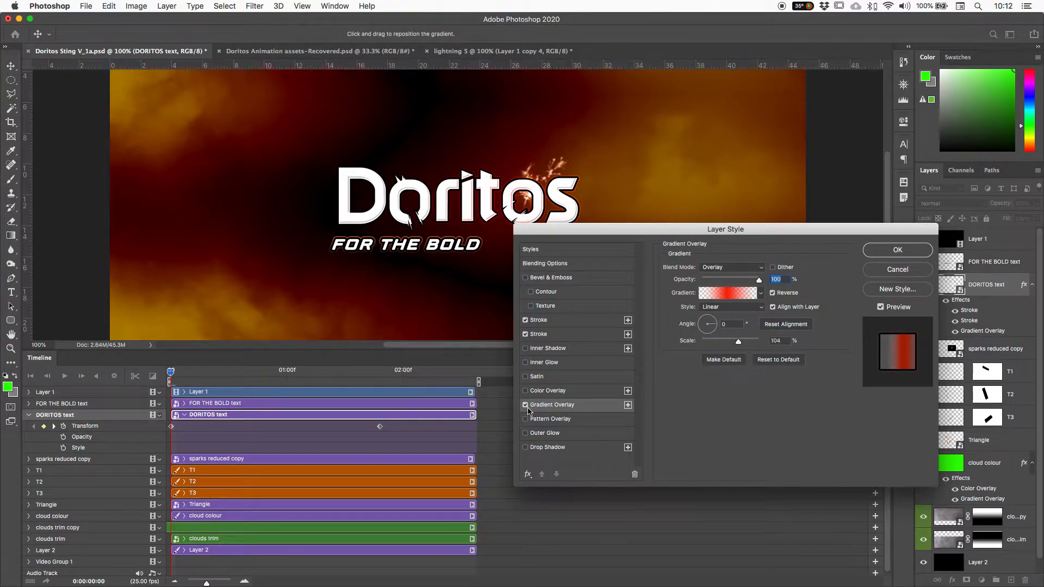
click(728, 267)
click(725, 144)
Step: Set the gradient overlay to the Black, White preset and uncover the logo from behind the dialog
click(723, 294)
click(755, 177)
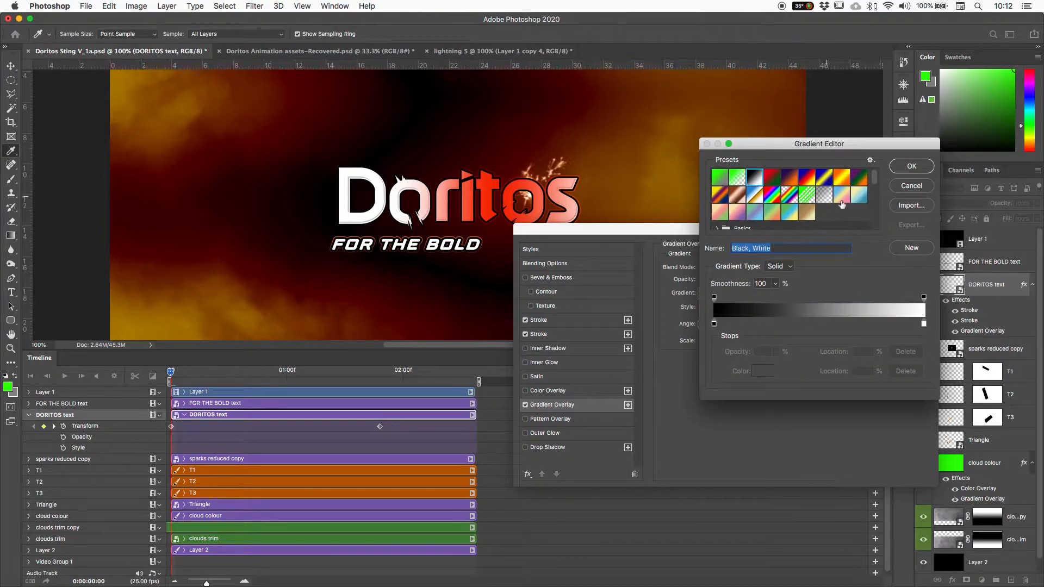
click(911, 166)
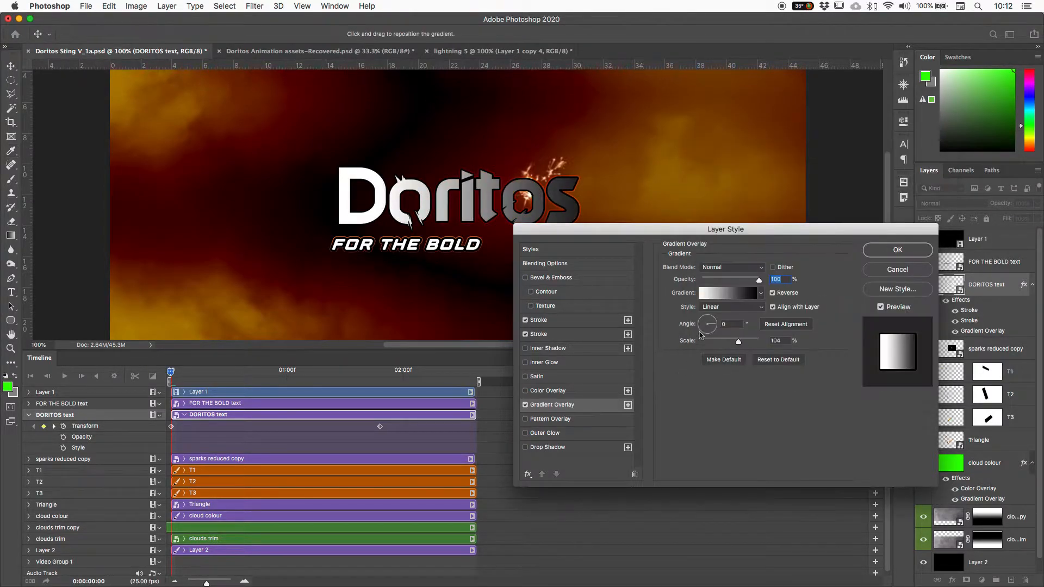
drag(724, 233, 797, 124)
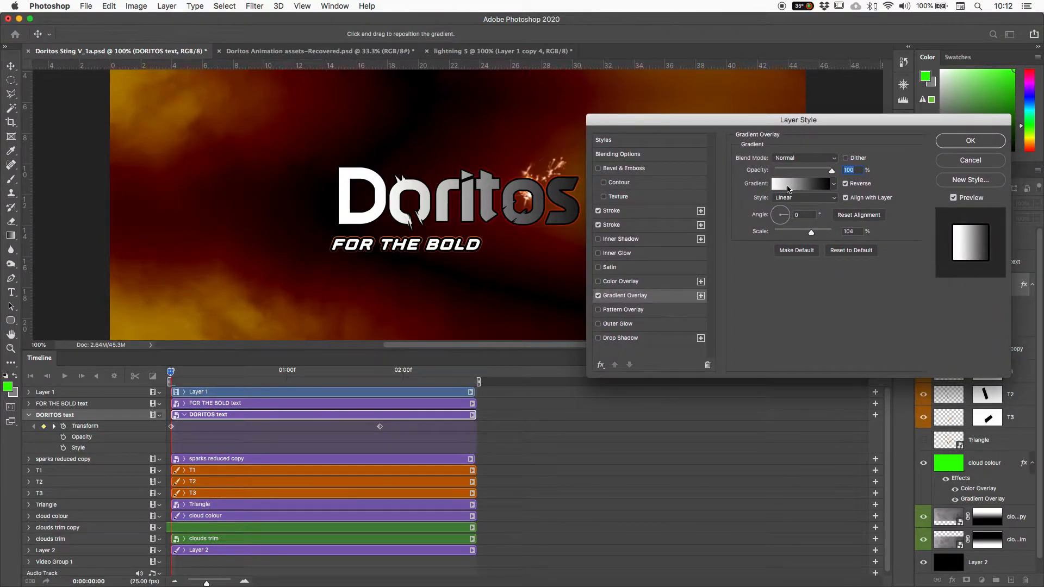
Step: Try moving the gradient's black colour stop to 32% and adding a bright blue stop at 6%
click(787, 188)
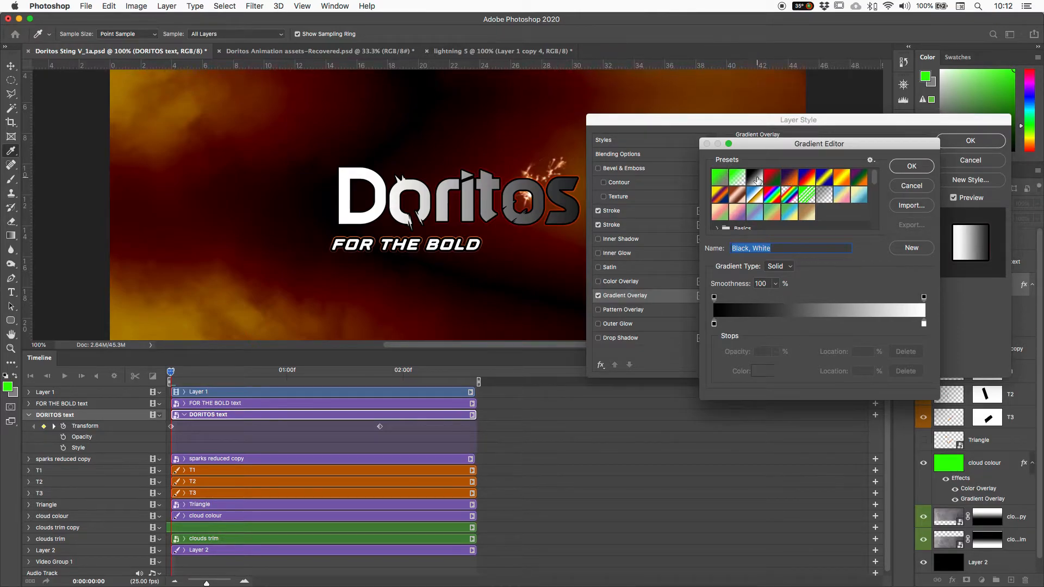
click(754, 175)
click(714, 325)
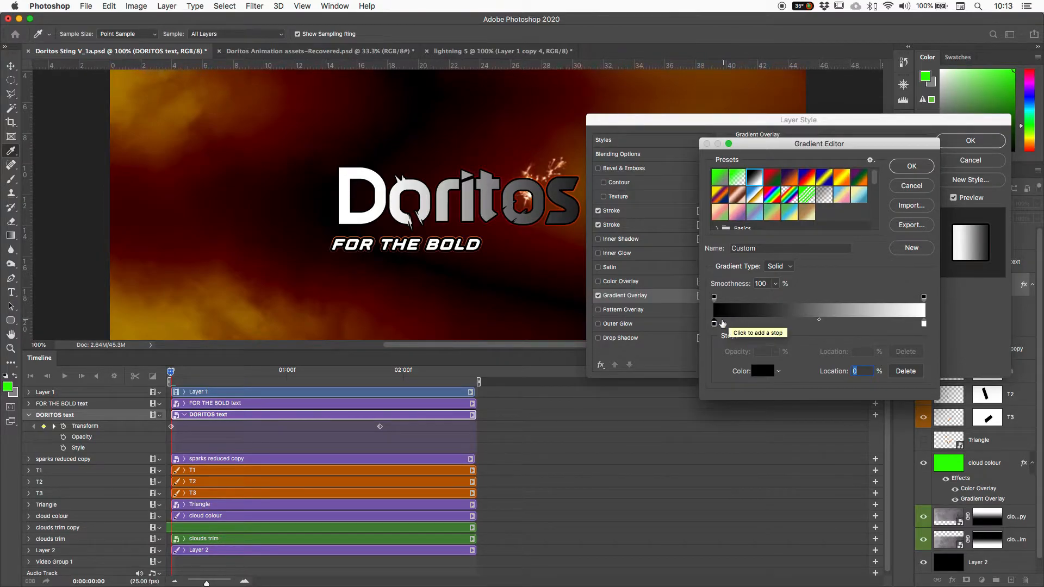
drag(715, 324, 781, 324)
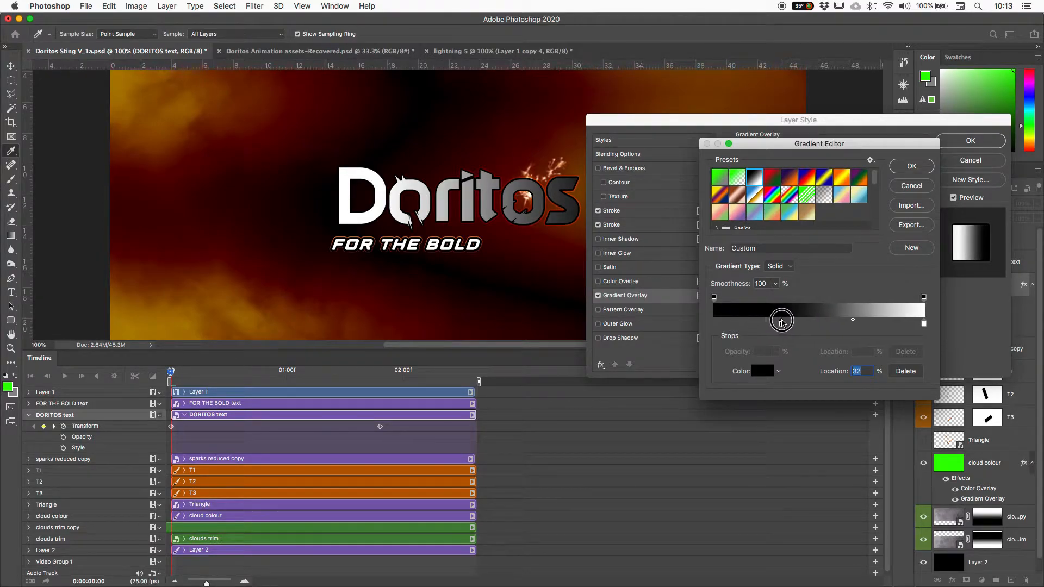
click(728, 323)
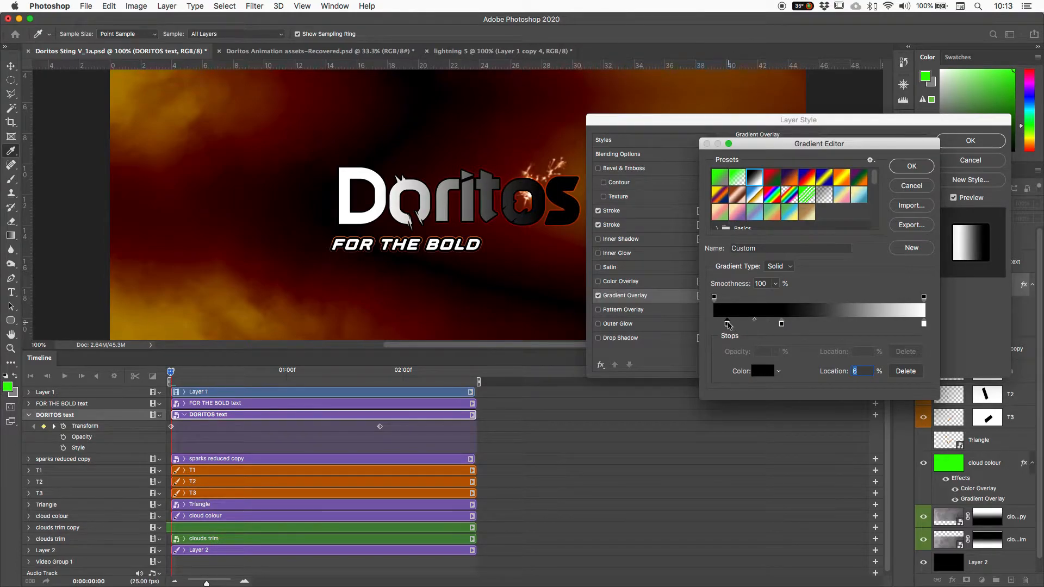
click(762, 371)
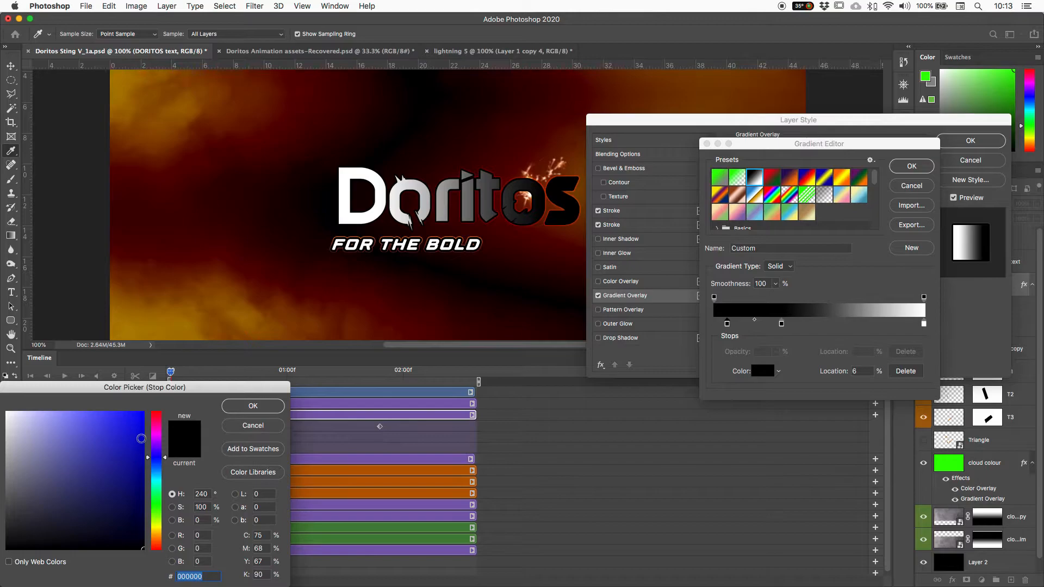
drag(123, 434, 188, 412)
click(269, 408)
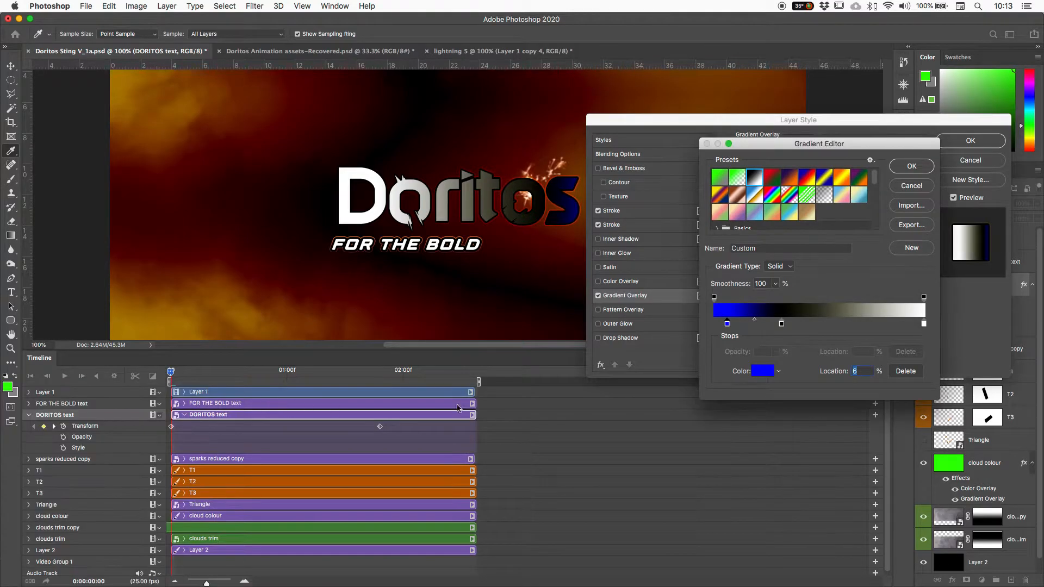
Step: Remove the blue stop and the shifted black stop, and put a black colour stop back at 0%
drag(728, 327, 731, 346)
drag(781, 326, 782, 343)
click(714, 324)
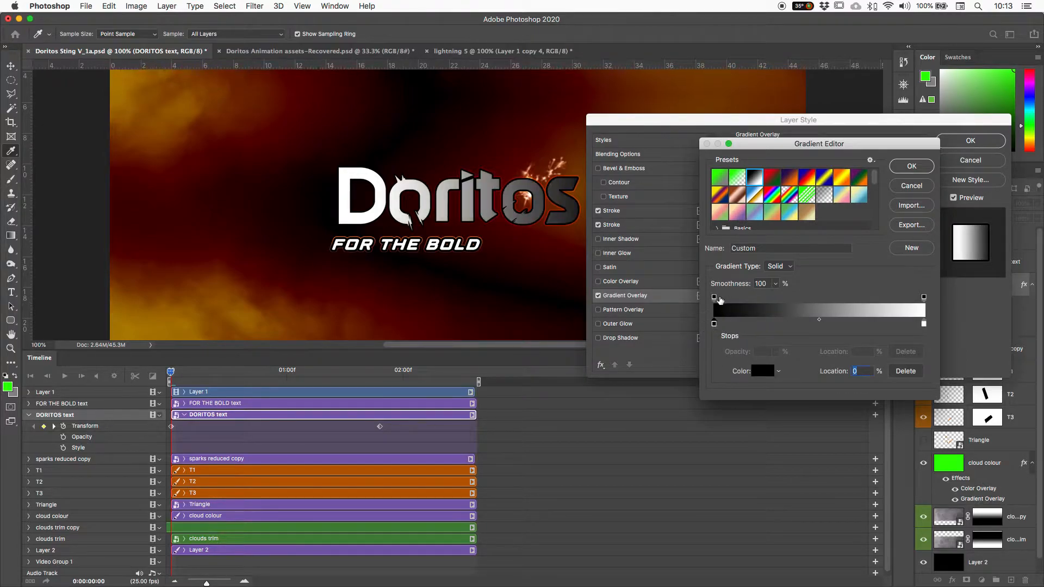
Step: Try lowering the opacity stop at the gradient's white end to 4%, and restore it to full opacity
click(715, 298)
drag(715, 299, 689, 297)
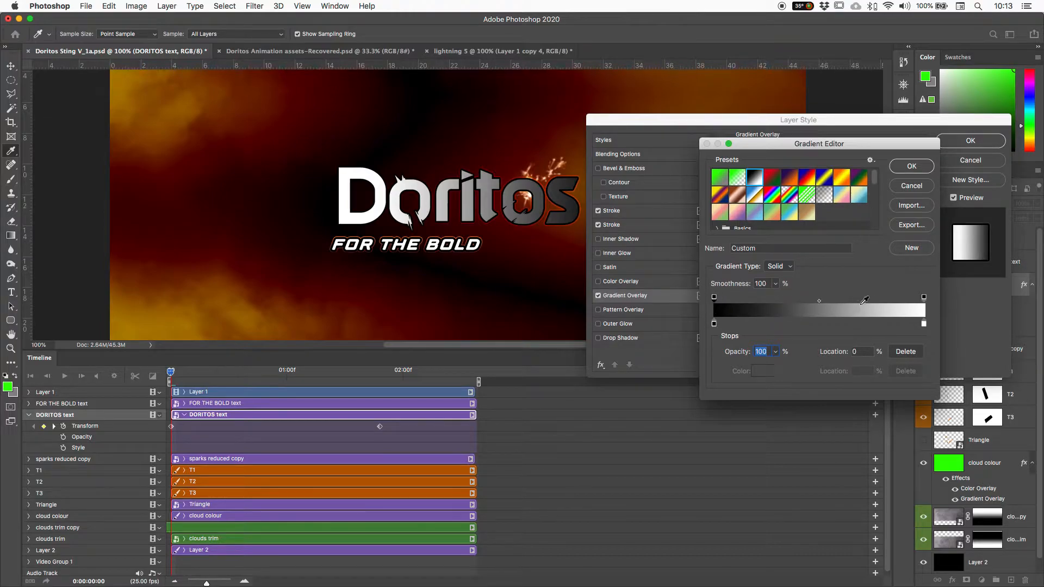
click(924, 297)
click(738, 355)
drag(738, 354, 643, 359)
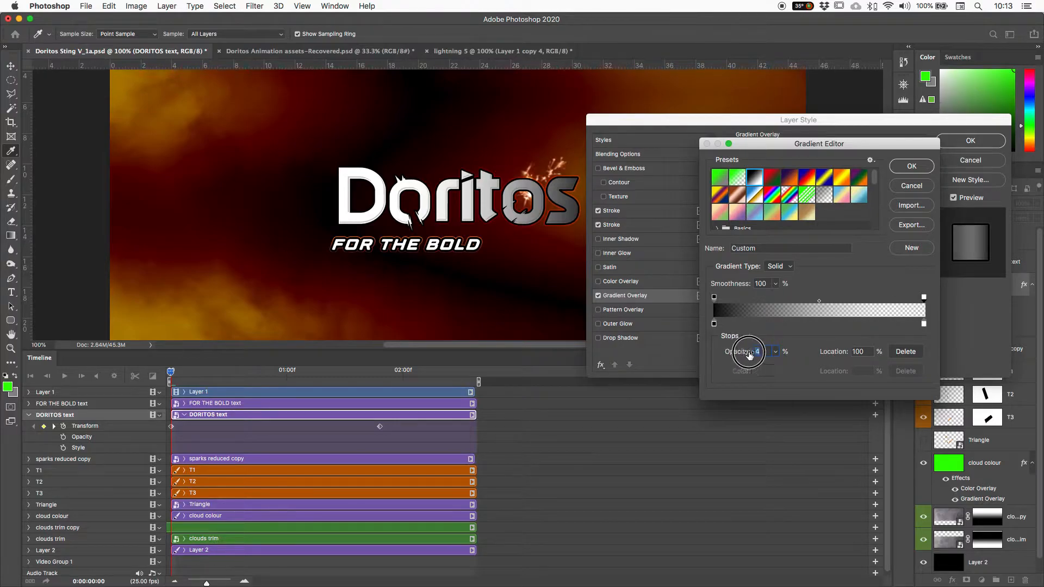
drag(733, 350, 772, 348)
Step: Move the gradient's opacity midpoint to 63% and accept the edited gradient
drag(819, 304, 846, 302)
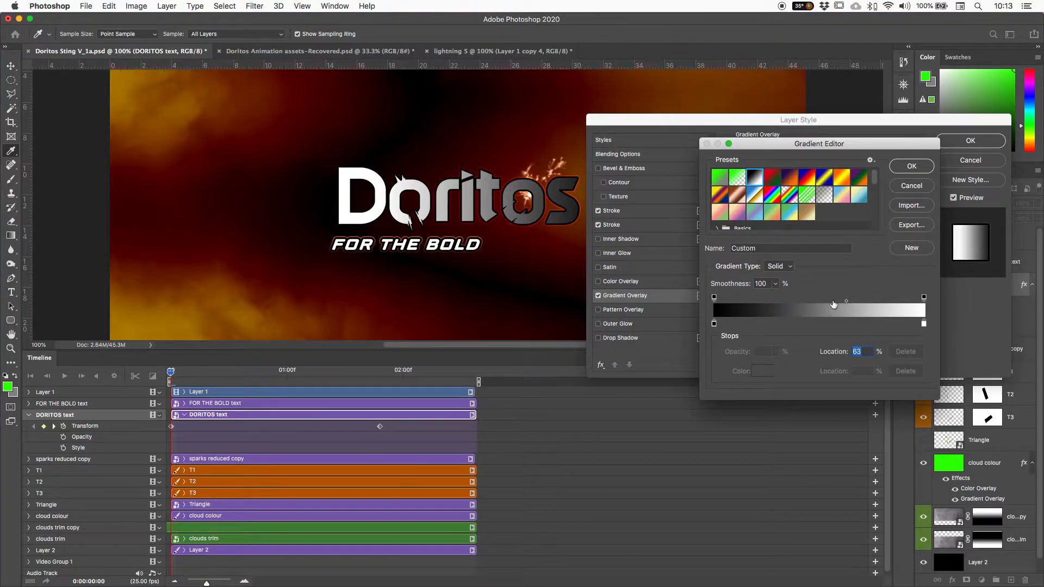
click(830, 301)
click(906, 166)
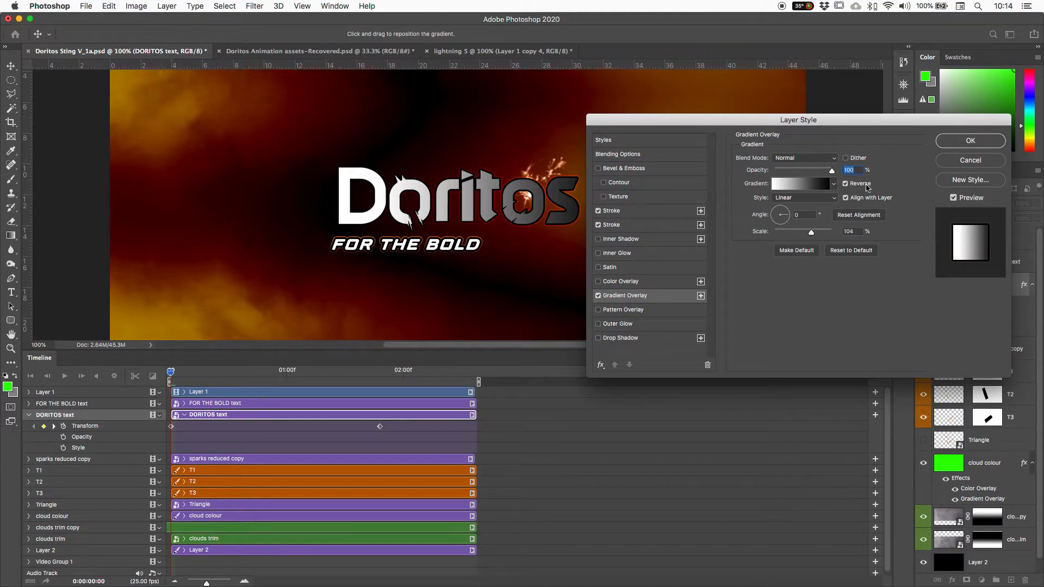
Step: Try the gradient overlay with Align with Layer and Reverse switched off, and switch both back on
click(846, 198)
click(845, 198)
click(846, 184)
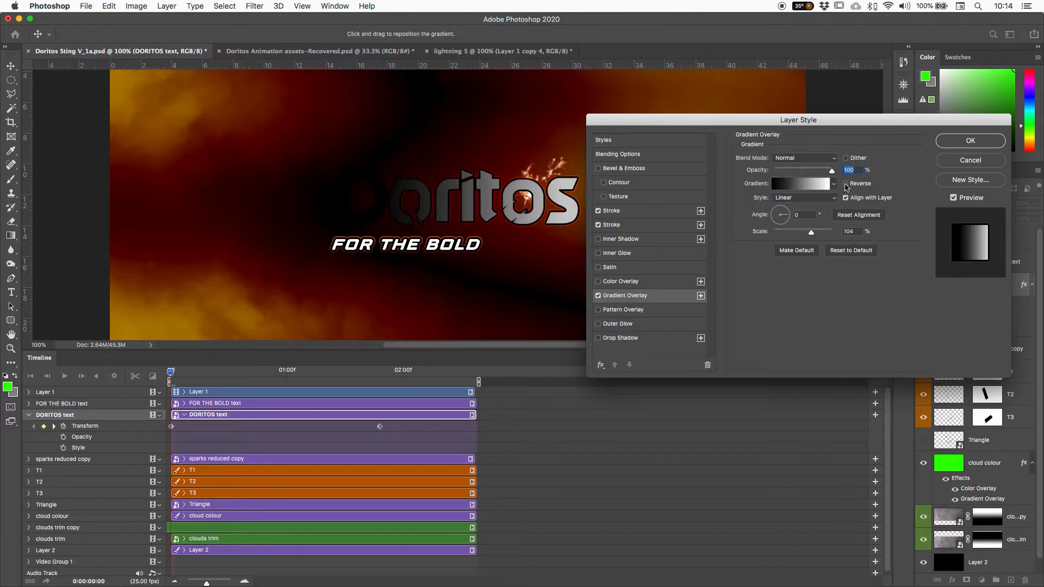
click(845, 185)
click(845, 185)
click(845, 184)
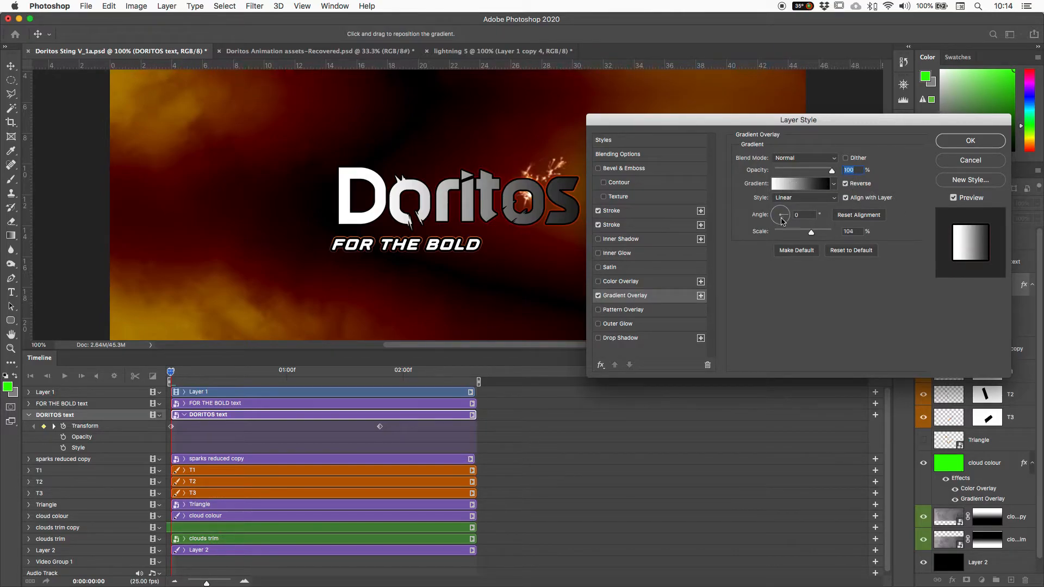
Step: Set the gradient overlay's angle to -1° and scale to 86%, and try the Radial style with Reverse off and on
mouse_move(786, 219)
mouse_down()
mouse_move(778, 210)
mouse_move(777, 222)
mouse_move(791, 222)
mouse_move(781, 226)
mouse_move(779, 215)
mouse_move(810, 235)
mouse_move(763, 239)
mouse_move(803, 239)
mouse_up()
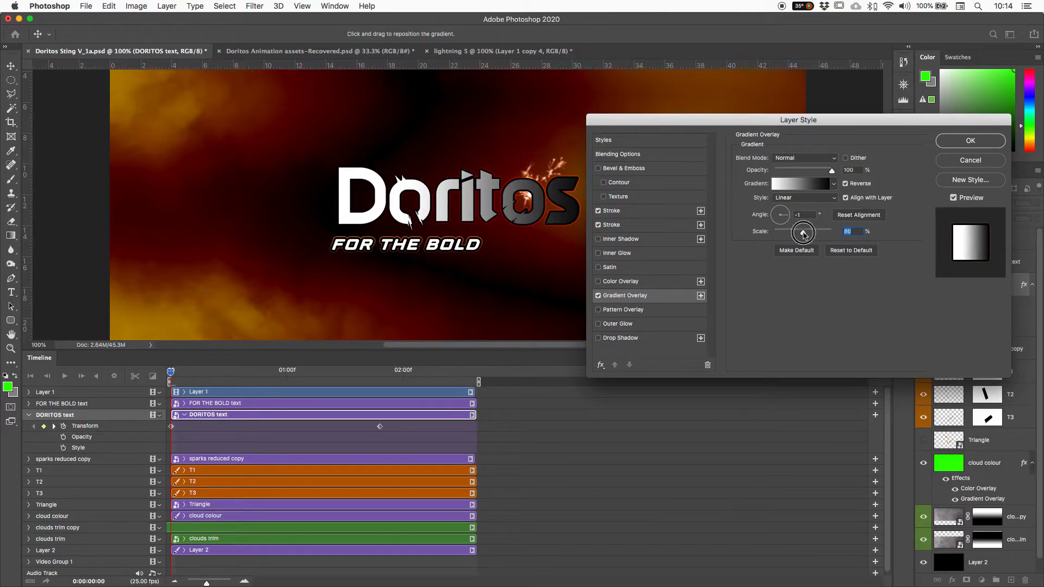
click(795, 203)
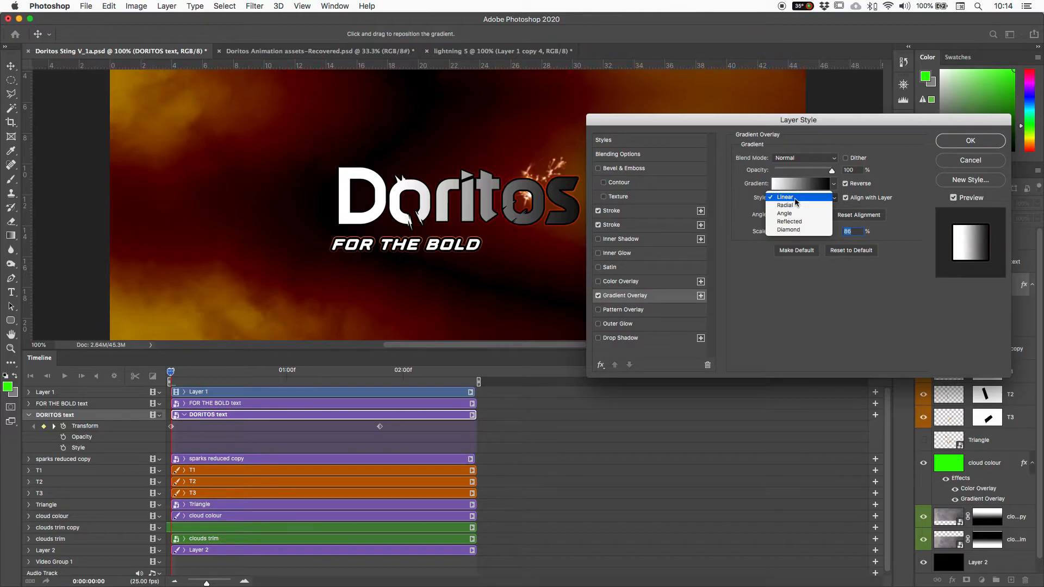
click(795, 206)
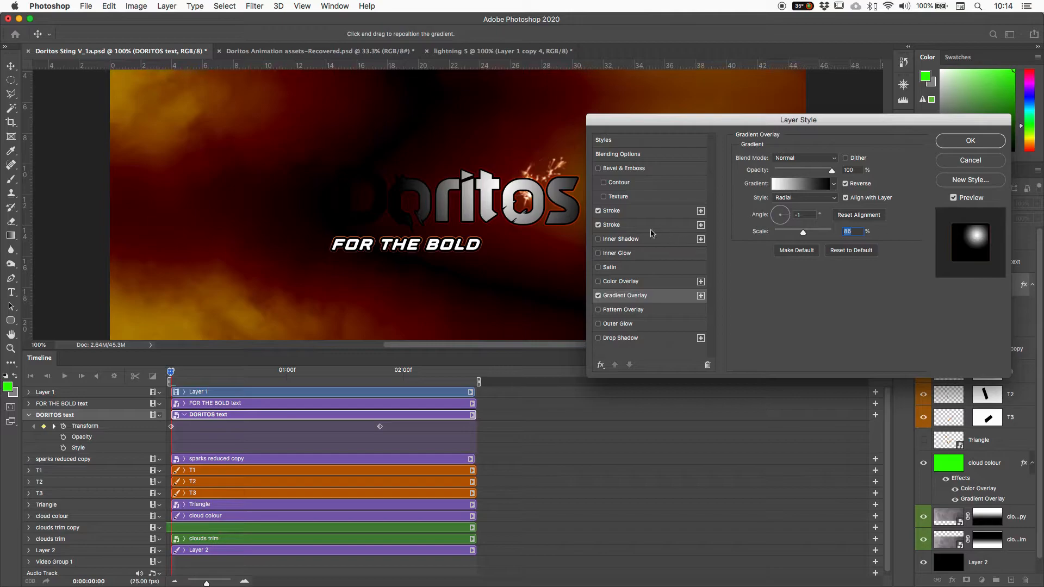
drag(522, 201, 478, 244)
click(847, 184)
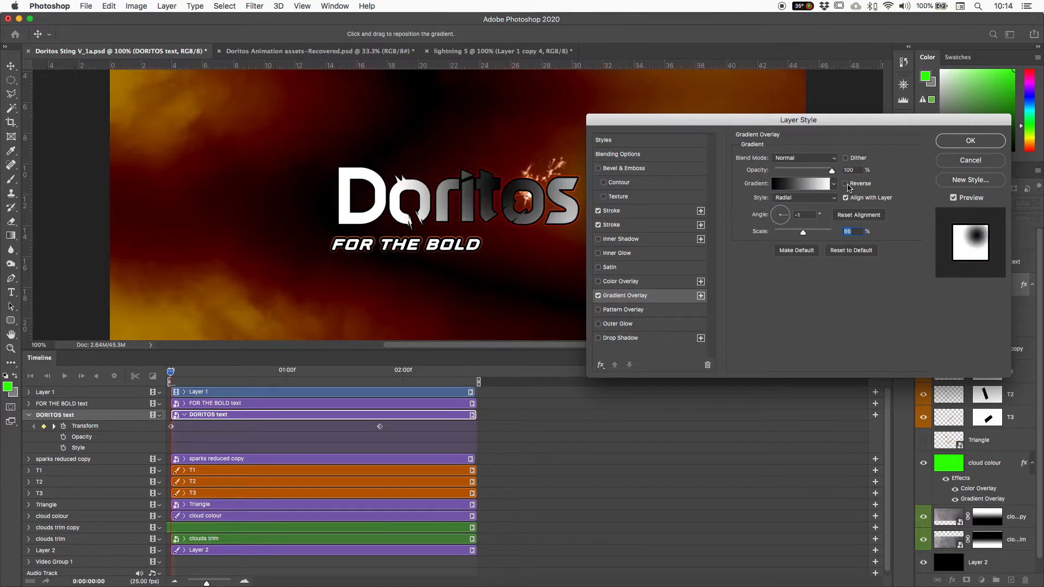
click(846, 183)
Step: Try the Angle and Reflected gradient styles, toggling Reverse off and back on for the reflected one
click(803, 197)
click(803, 207)
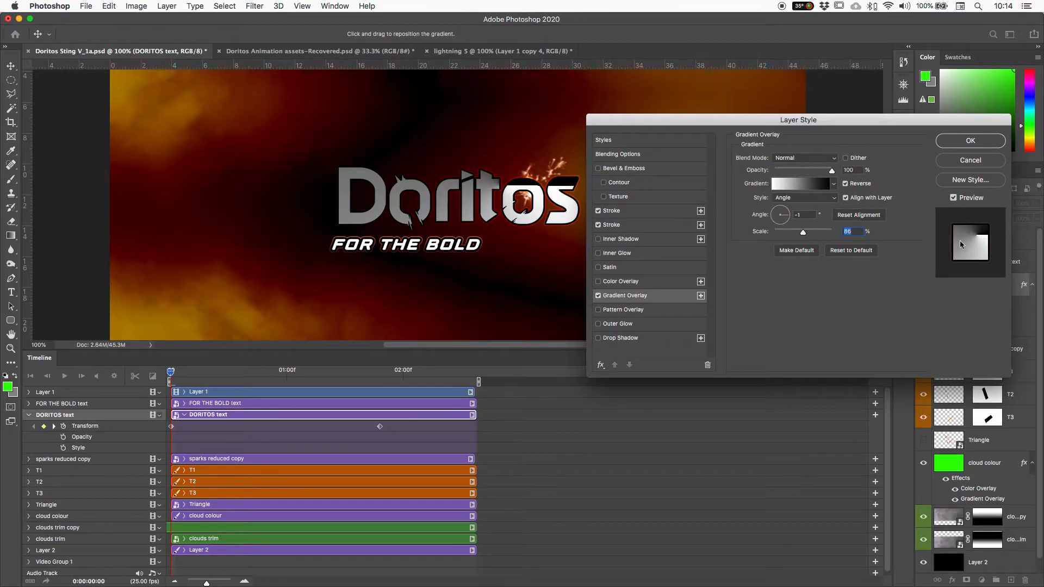
click(805, 197)
click(803, 209)
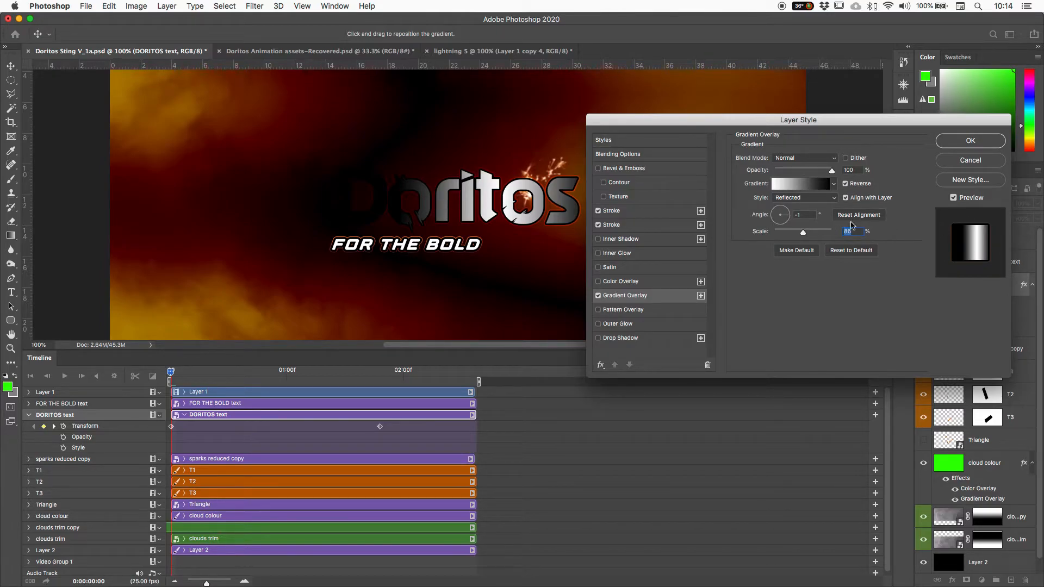
click(844, 184)
click(846, 184)
Step: Set the gradient overlay's style to Diamond and its angle to -73°
click(797, 198)
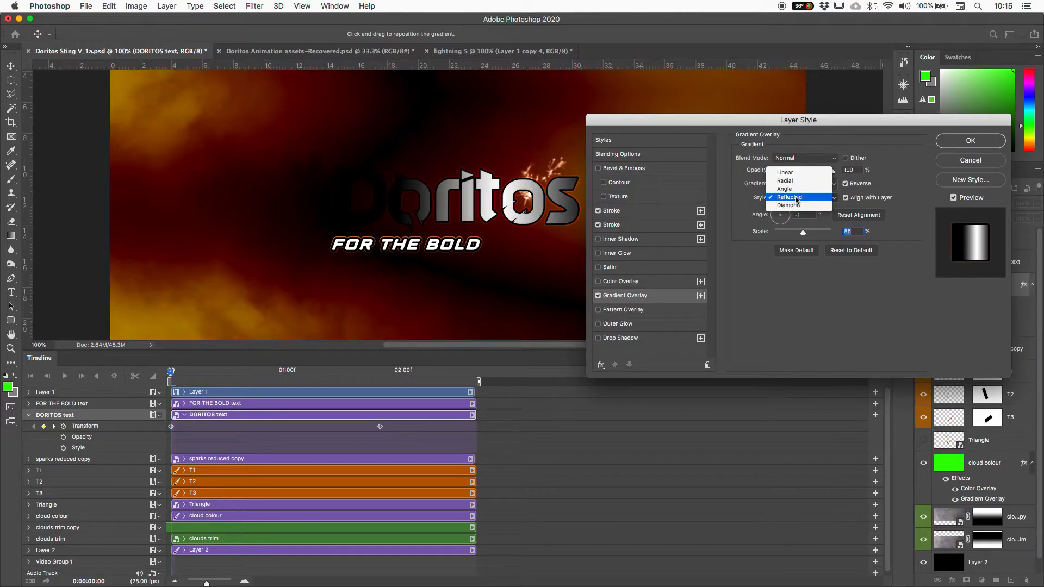
click(790, 205)
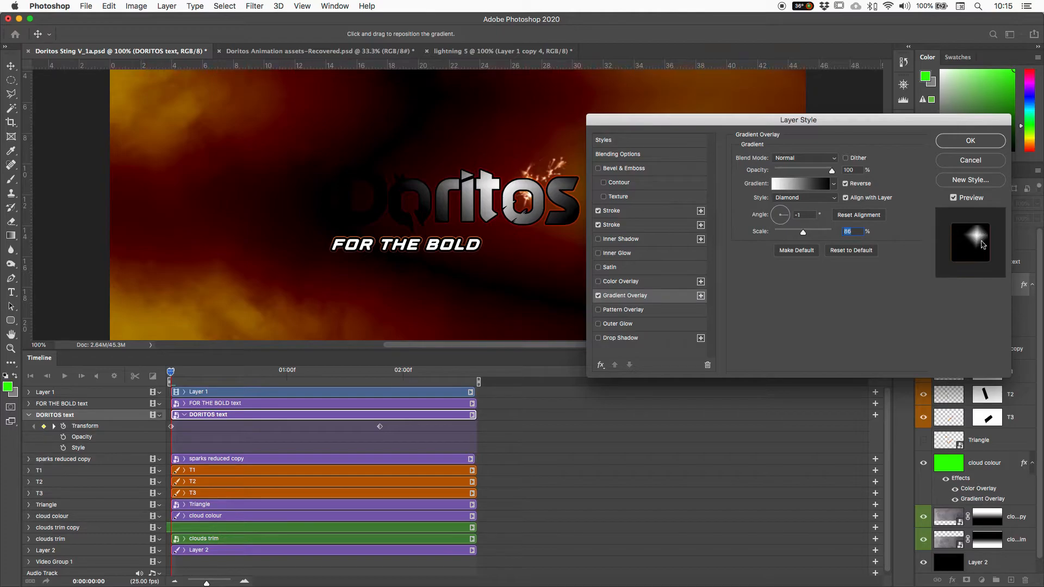
drag(785, 223, 783, 225)
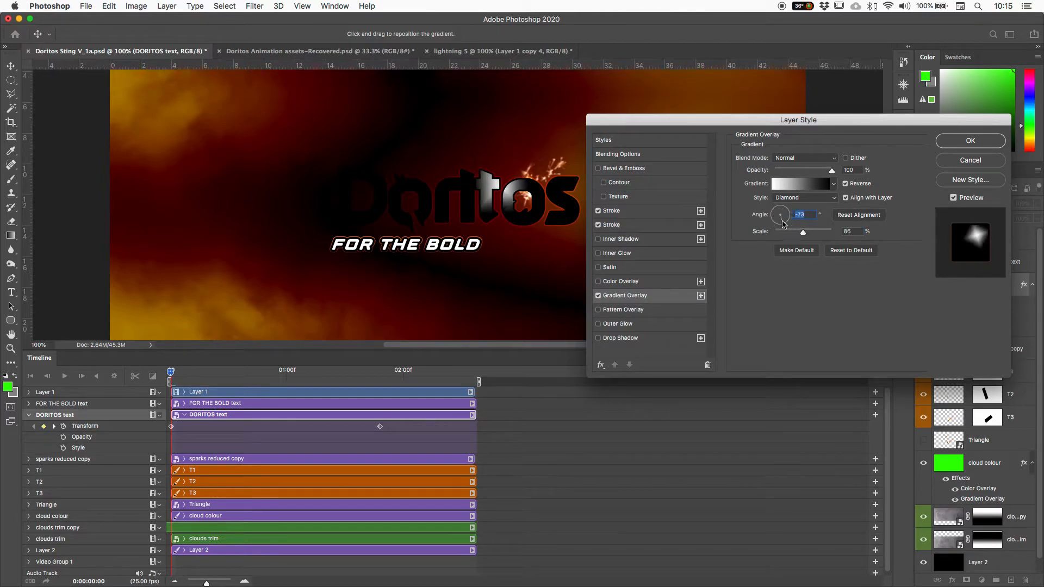
Step: Set the DORITOS text's gradient overlay to the Linear style with an angle of 0° and apply it
click(820, 188)
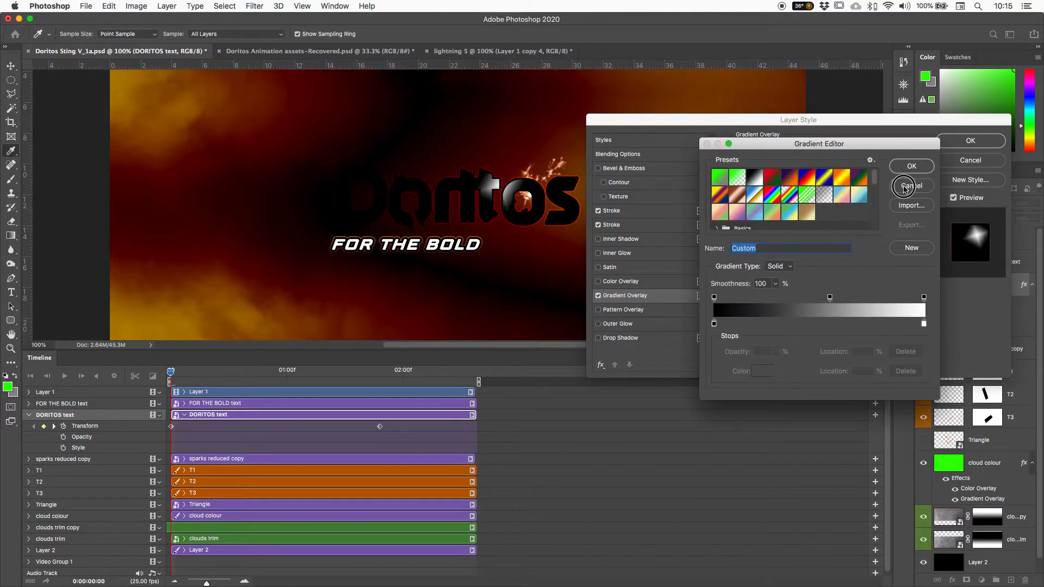
click(918, 188)
click(787, 203)
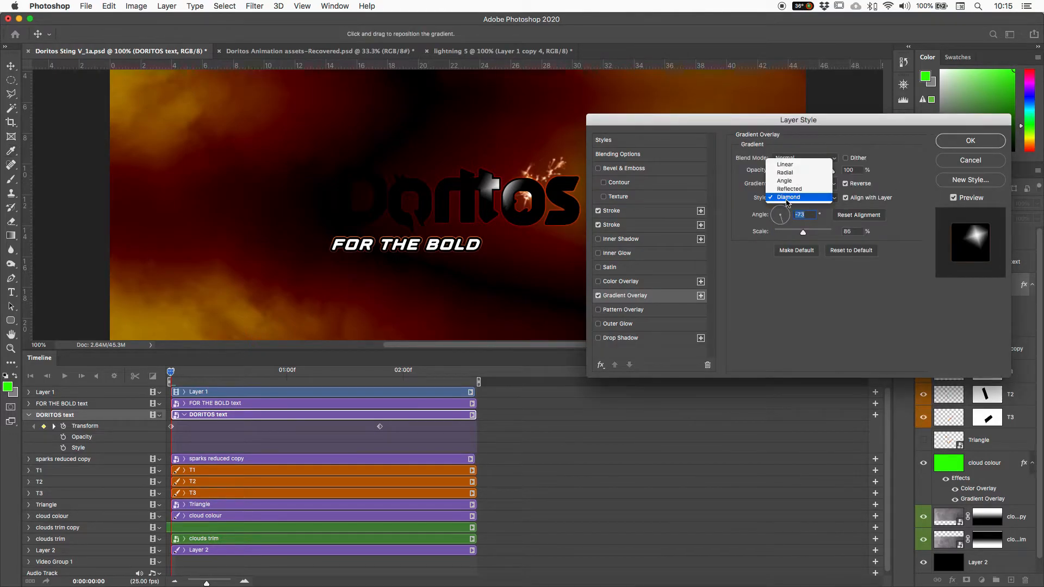
click(793, 165)
click(787, 215)
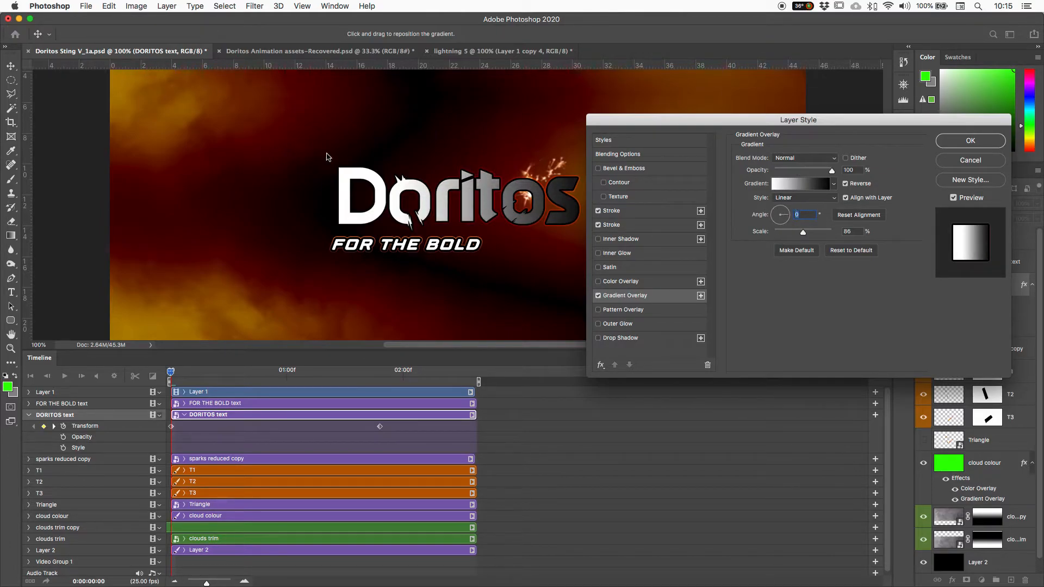
drag(824, 127, 857, 124)
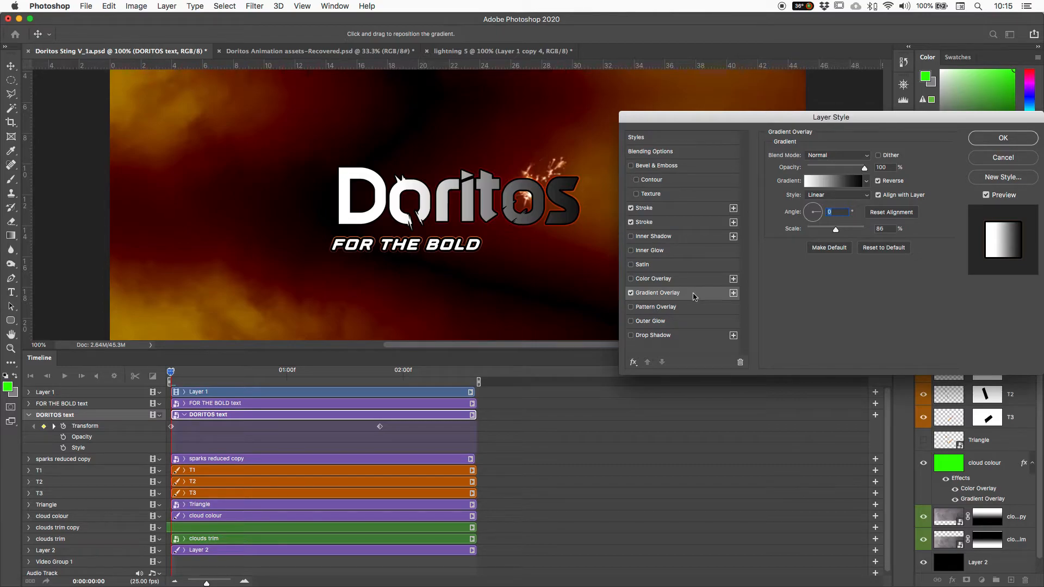
drag(867, 116, 851, 106)
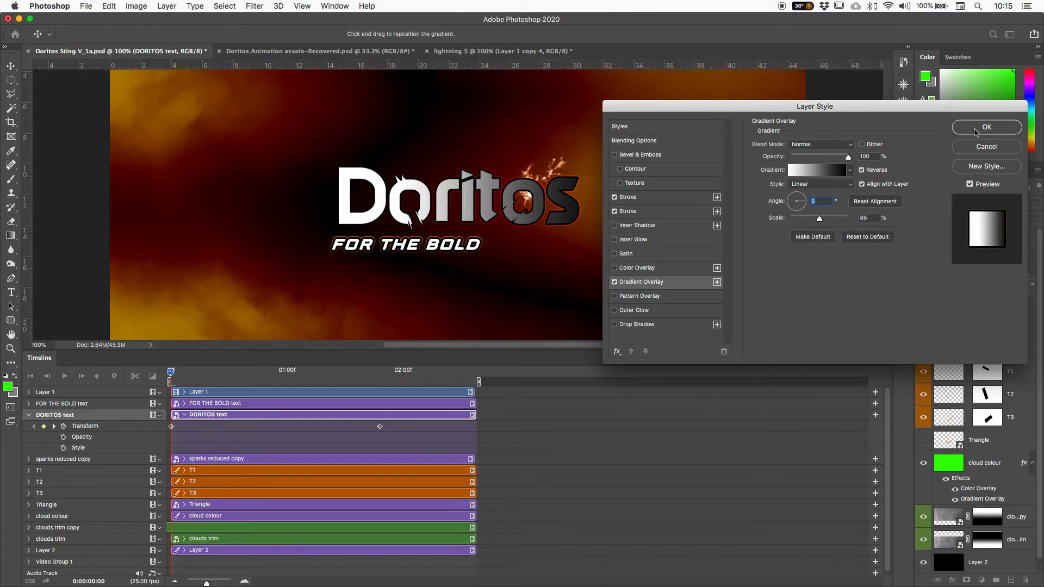
click(975, 130)
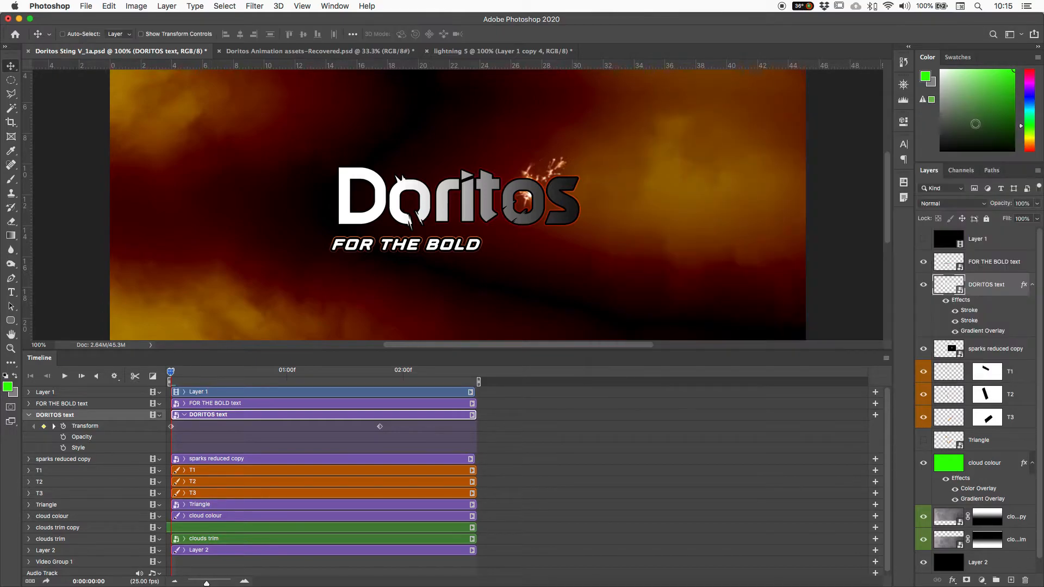
Step: Switch off Reverse on the DORITOS text's gradient overlay and reposition the gradient across the letters
double_click(975, 332)
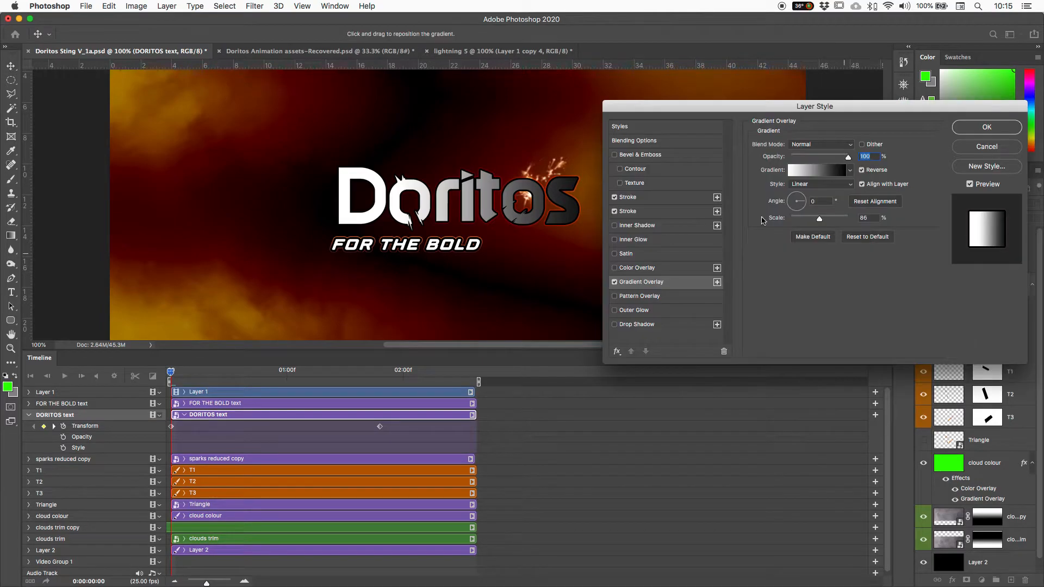
drag(543, 199, 452, 197)
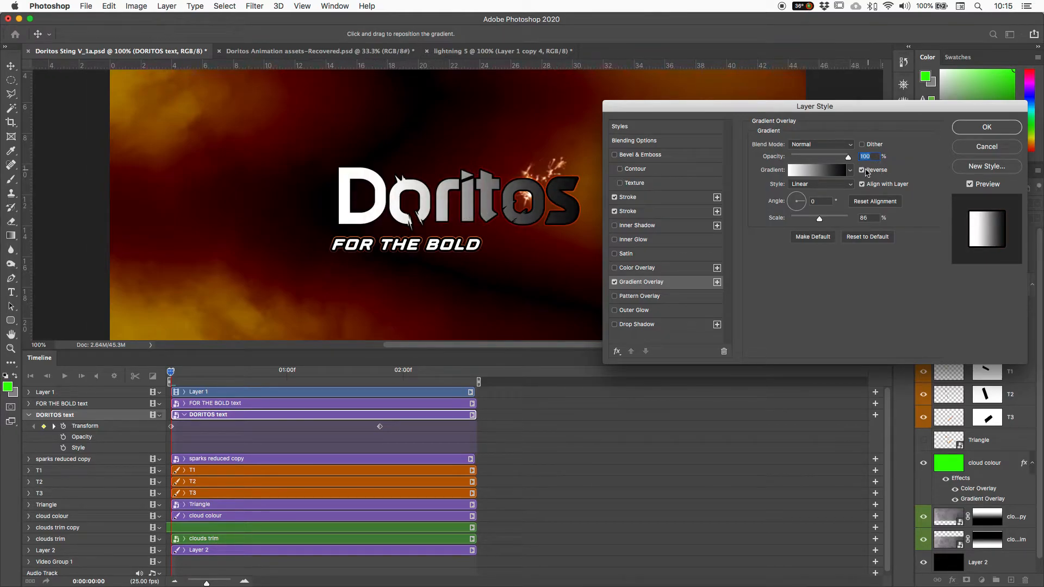
click(863, 170)
drag(580, 186, 456, 200)
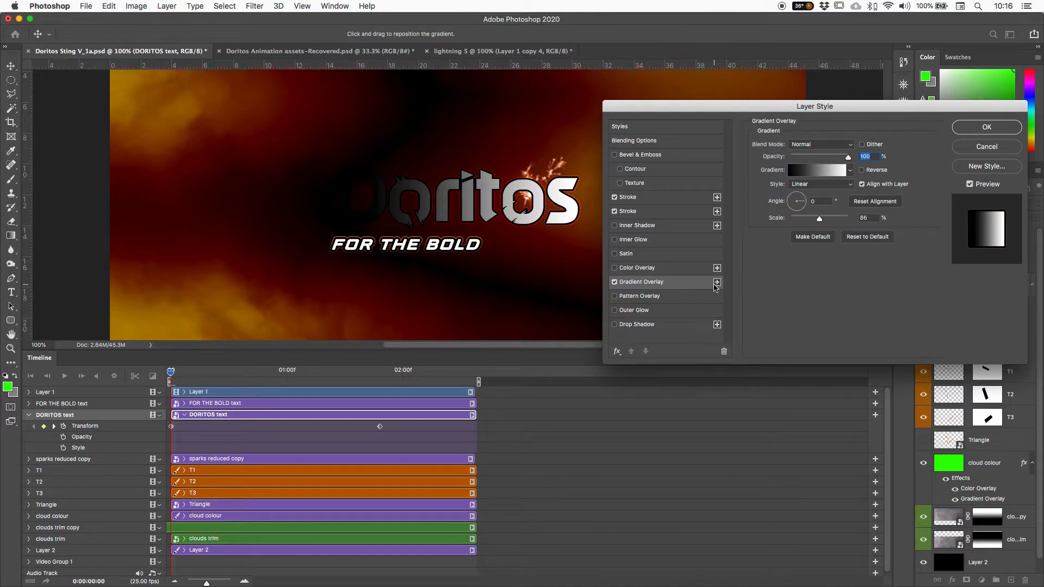
Step: Add a second gradient overlay above the first, using the red-green preset with its green end stop recoloured to white (ffffff)
click(717, 282)
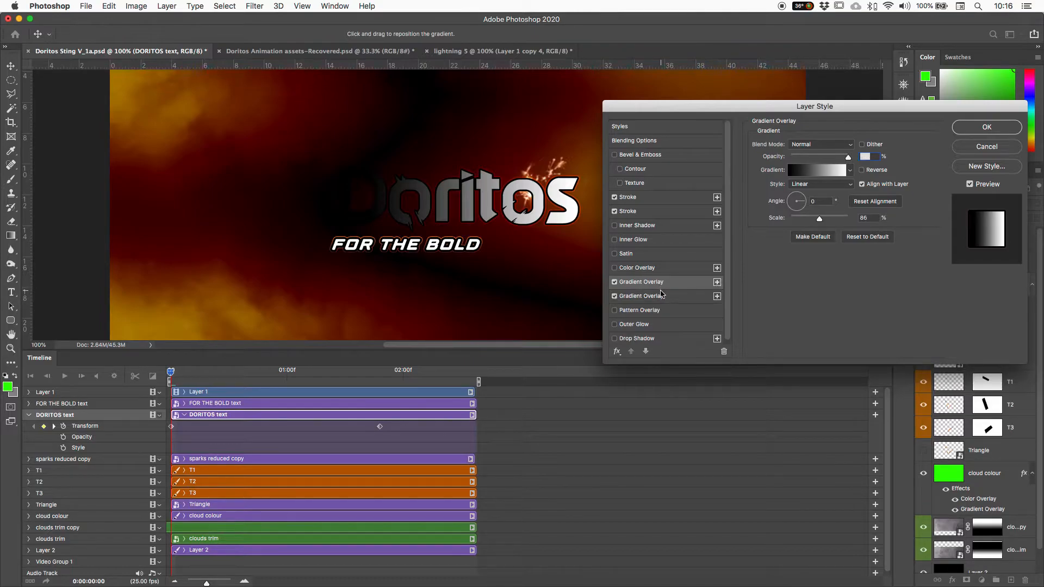
click(658, 296)
click(659, 283)
click(818, 170)
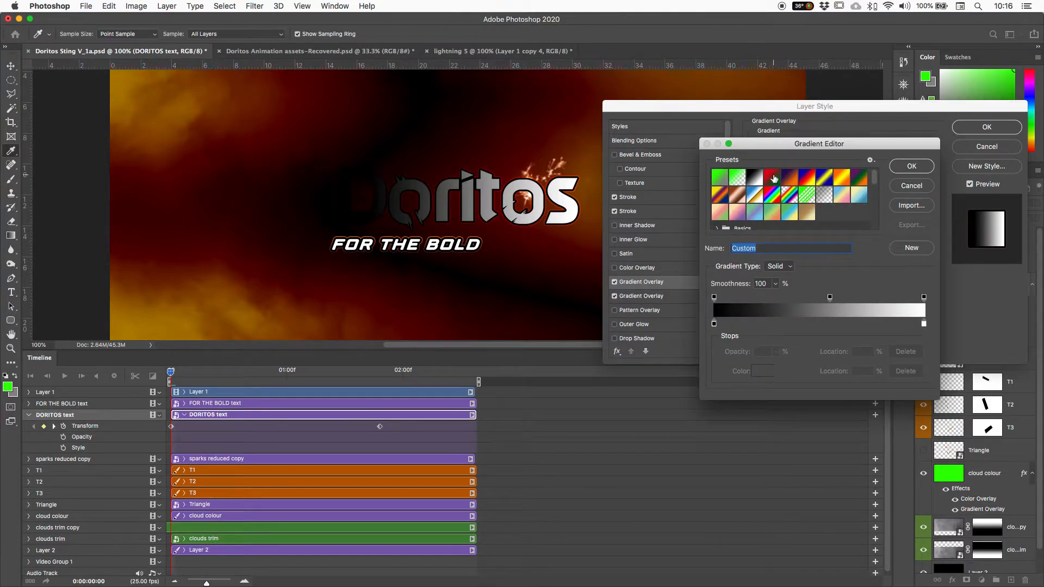
click(772, 177)
click(924, 325)
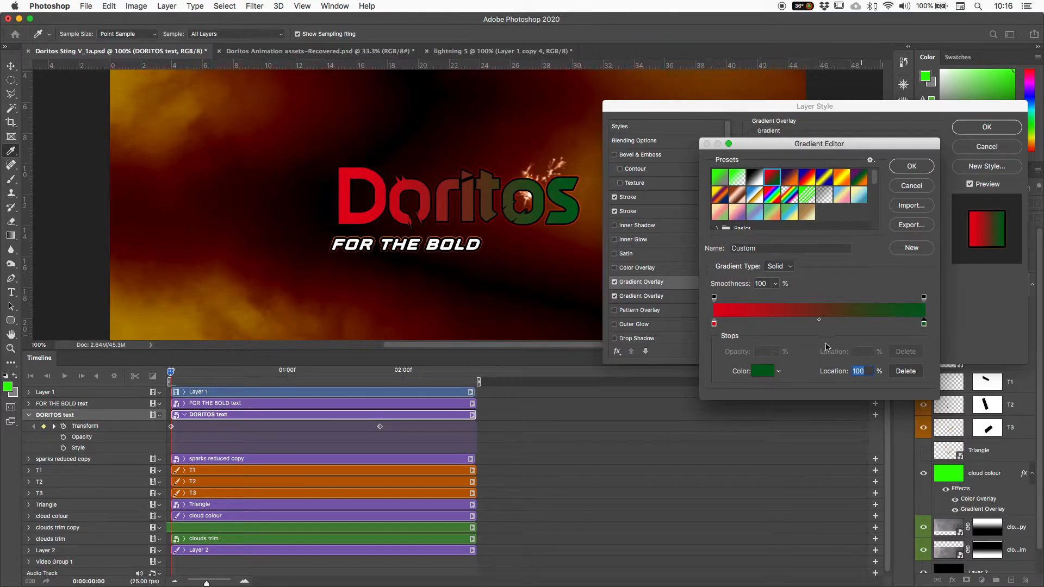
click(763, 371)
click(6, 413)
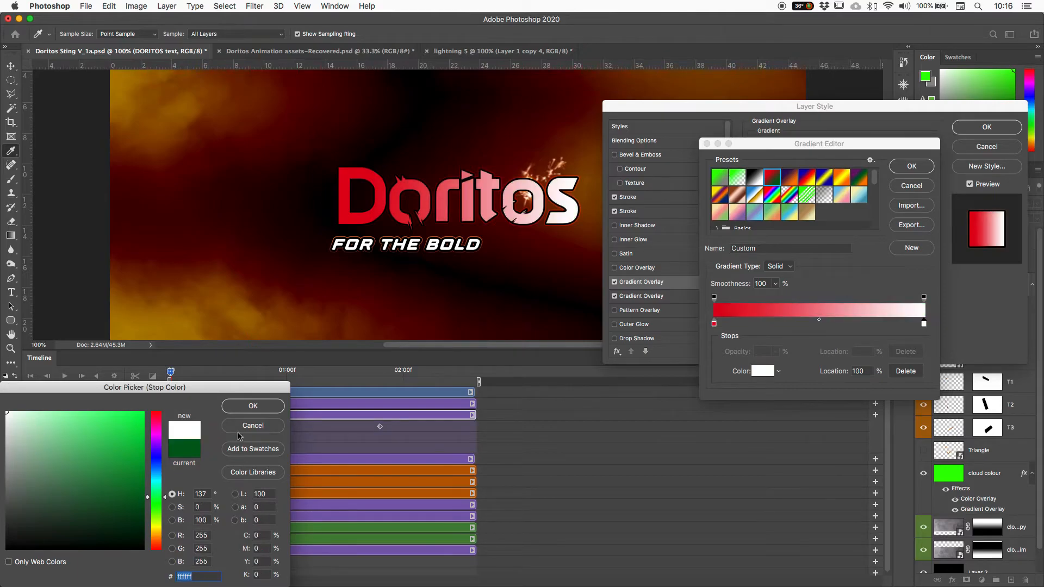
click(271, 407)
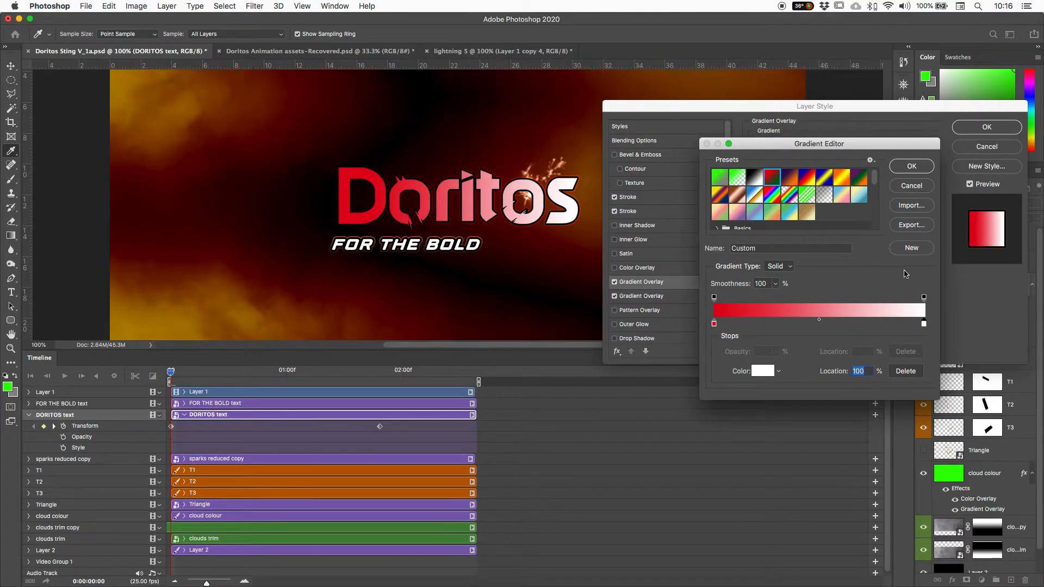
Step: Set the opacity of the red gradient's white end stop to 0% and accept the gradient
click(924, 297)
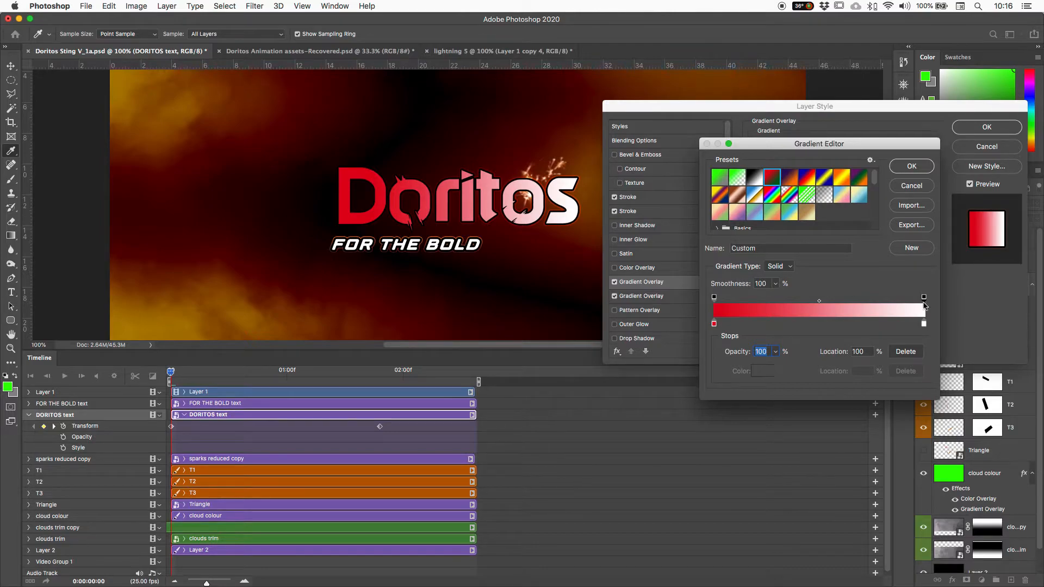
click(775, 352)
drag(778, 365, 725, 365)
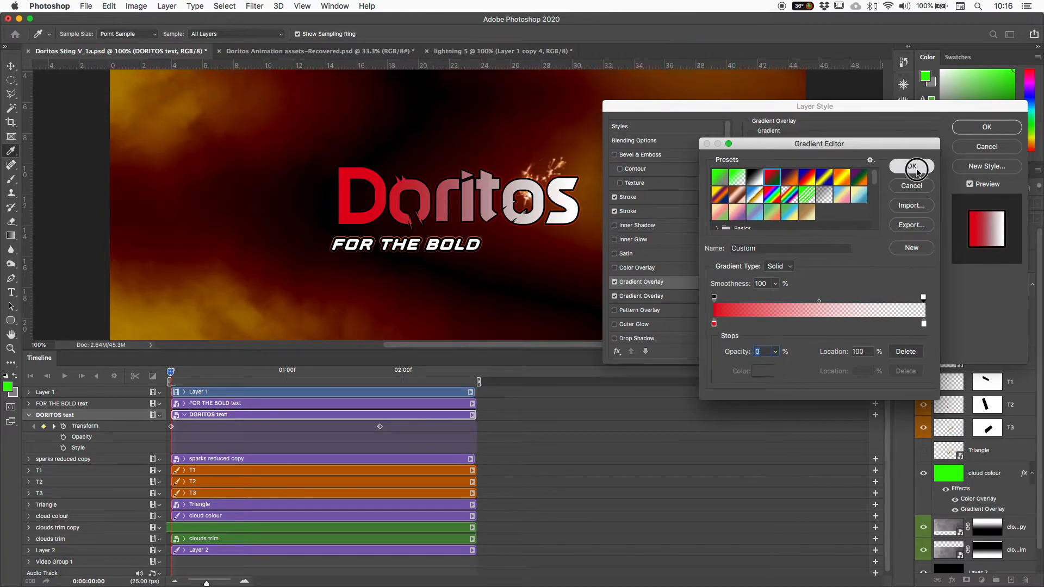
click(911, 166)
Step: Set the red gradient overlay to the Reflected style and shift its red band onto the second "o" of Doritos
click(810, 184)
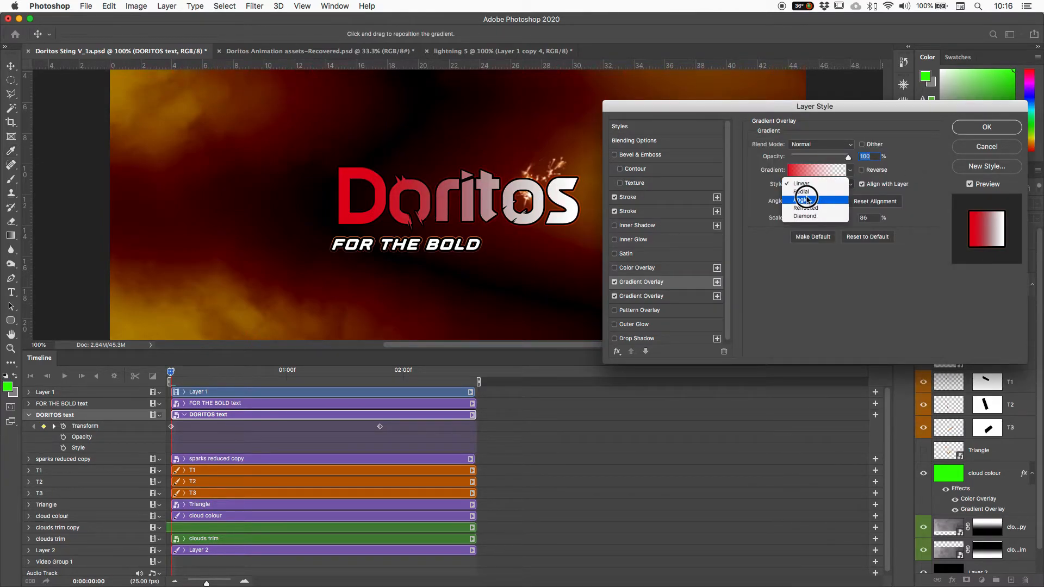
click(805, 208)
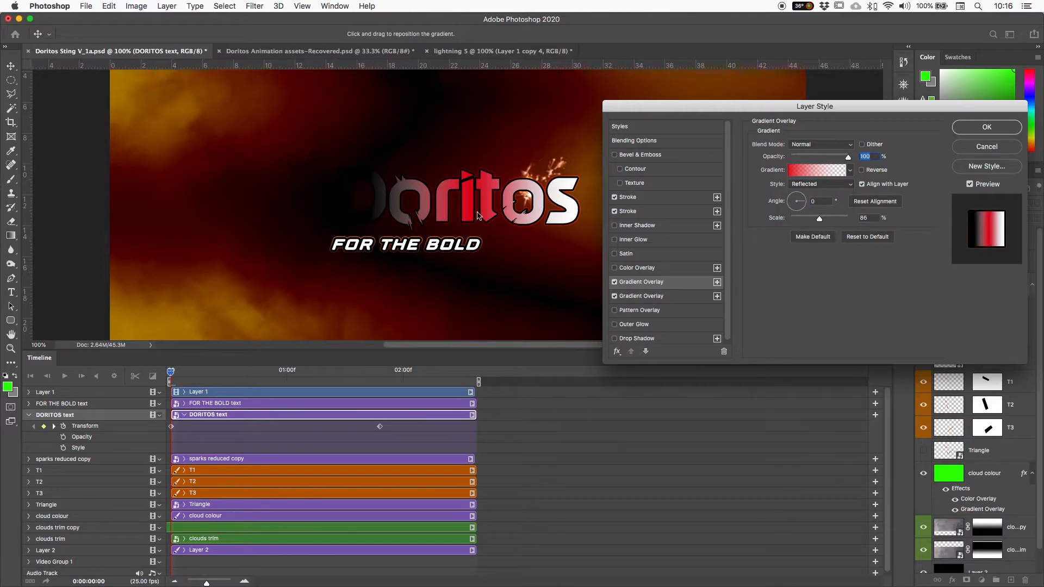
click(986, 126)
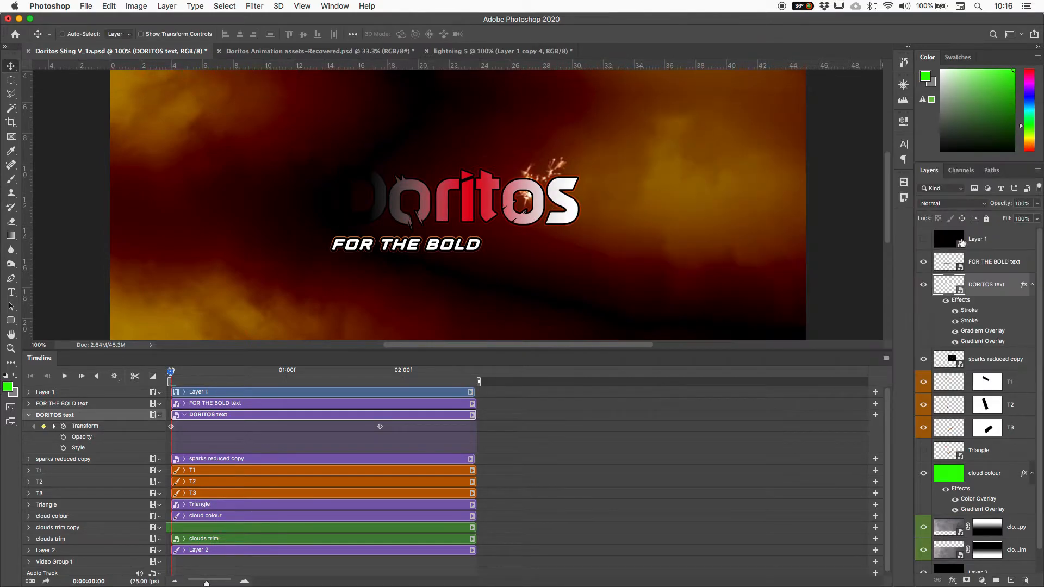
double_click(975, 341)
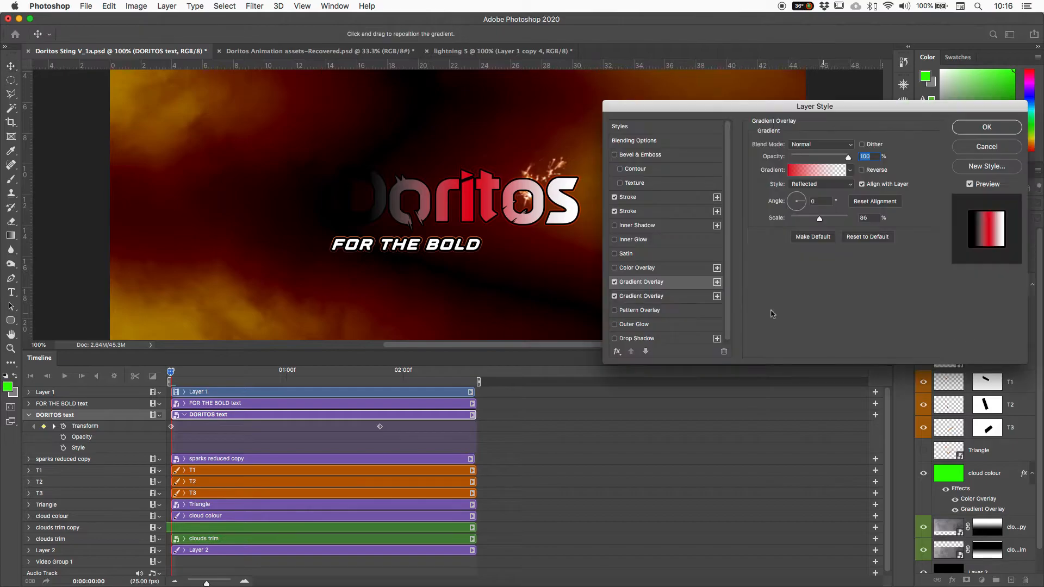
drag(409, 205, 535, 207)
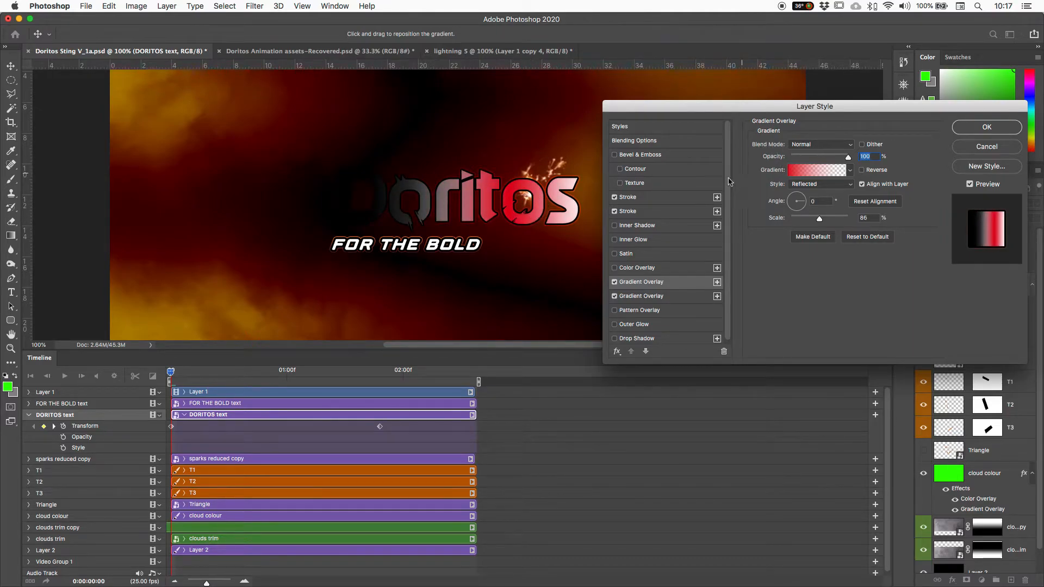
Step: Turn off the red gradient overlay and set the black-to-white gradient overlay's blend mode to Multiply
click(614, 283)
click(641, 296)
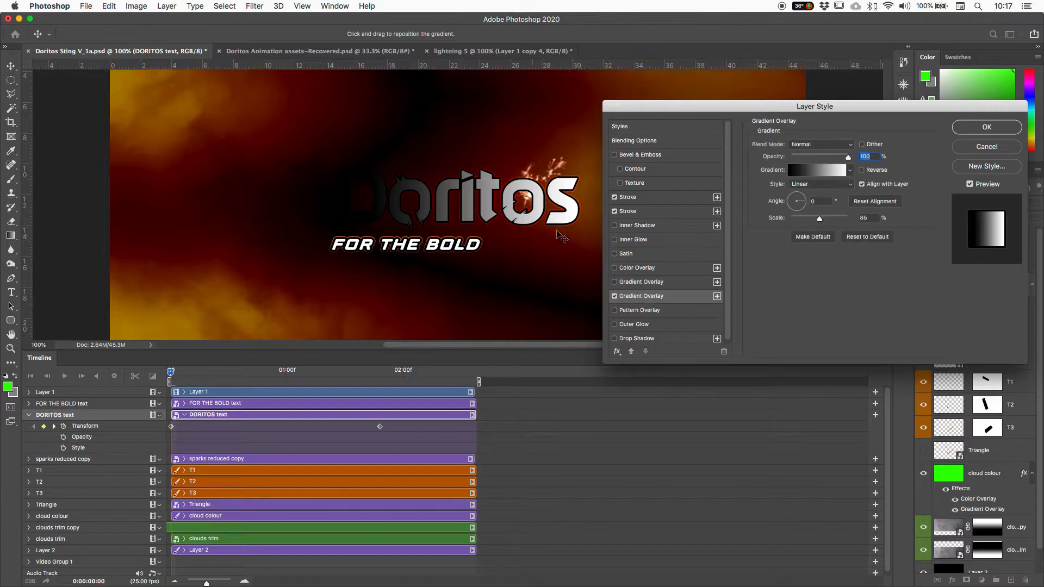
click(837, 144)
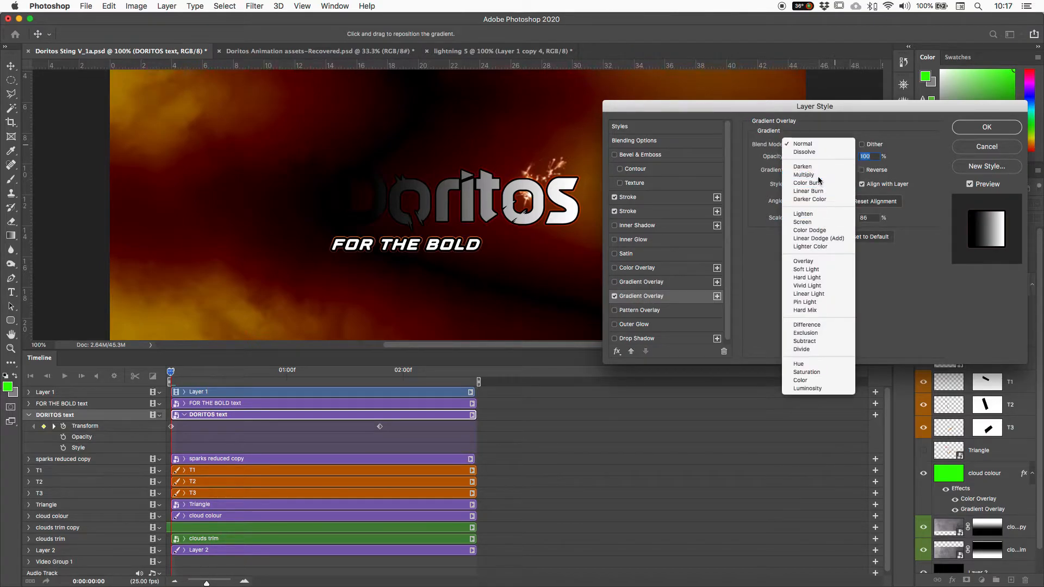
click(816, 175)
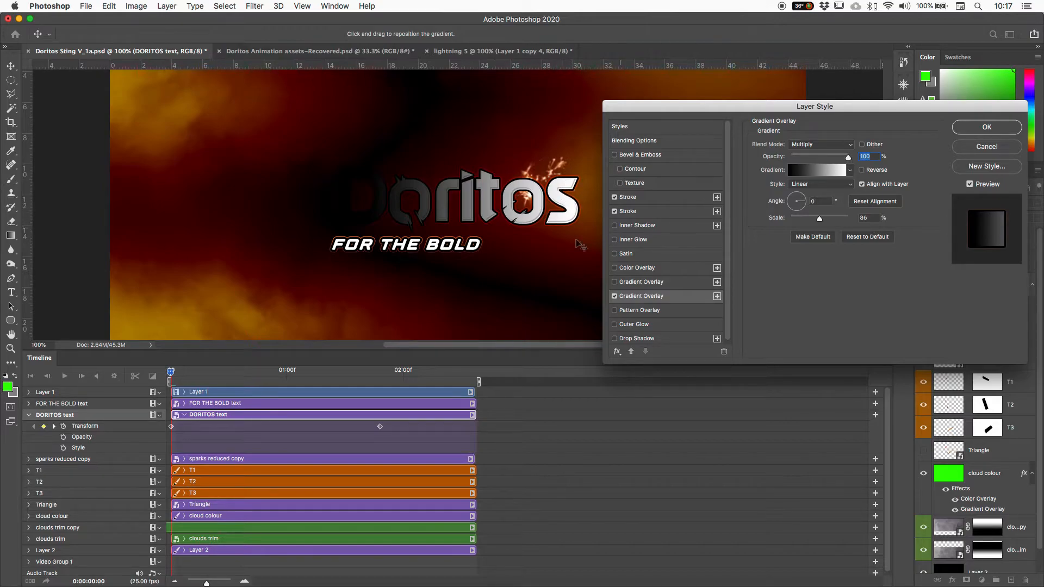
Step: Try the Overlay and Color Burn blend modes on the black-to-white gradient overlay, and return it to Multiply
click(827, 145)
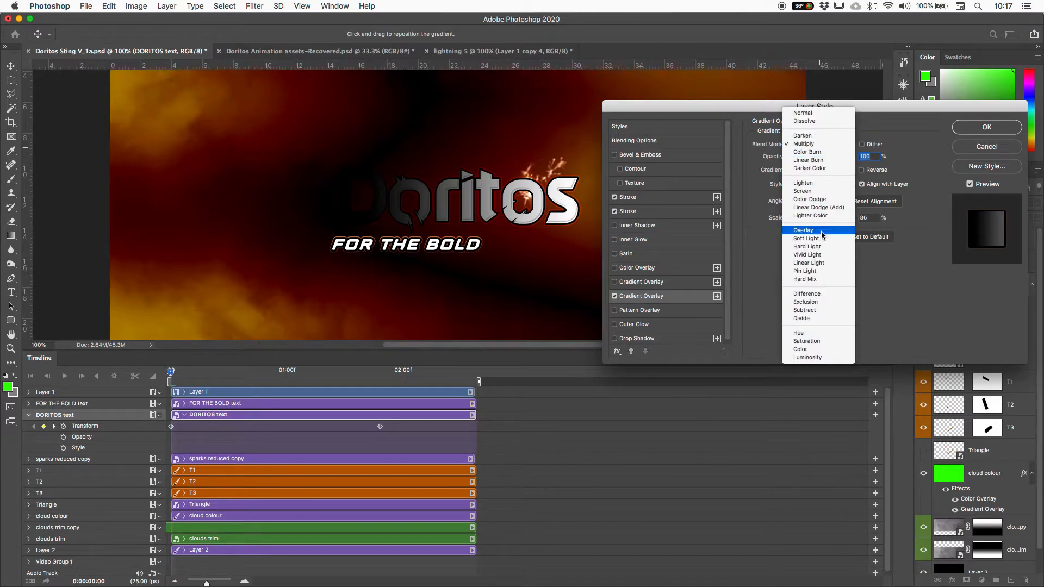
click(823, 231)
click(848, 144)
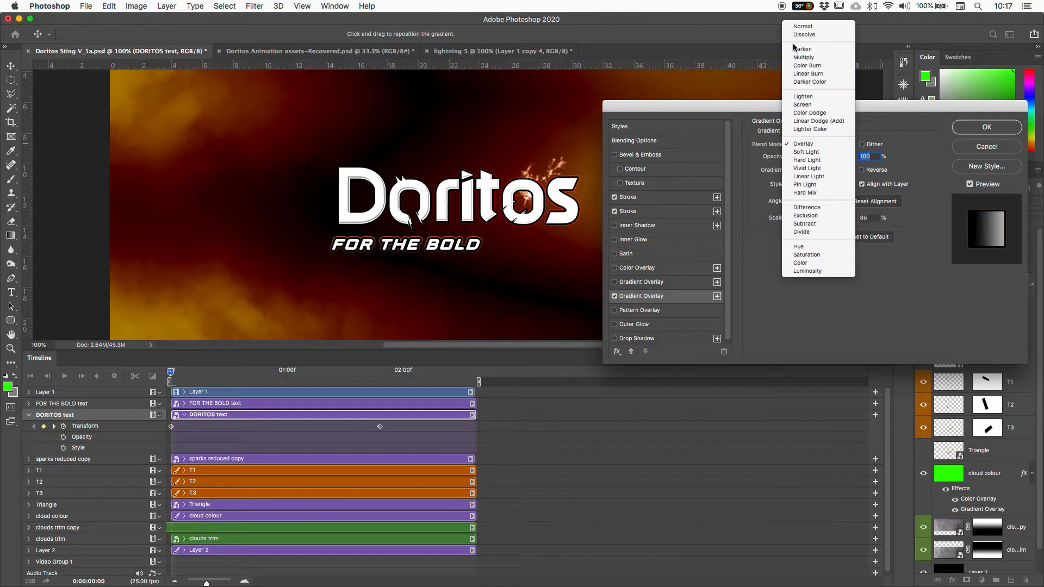
click(807, 66)
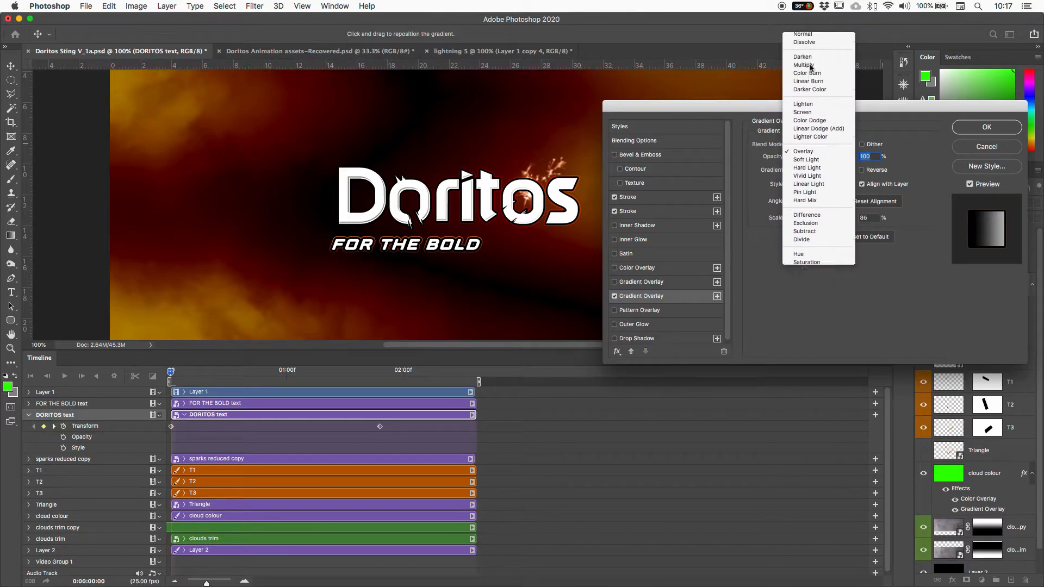
click(805, 147)
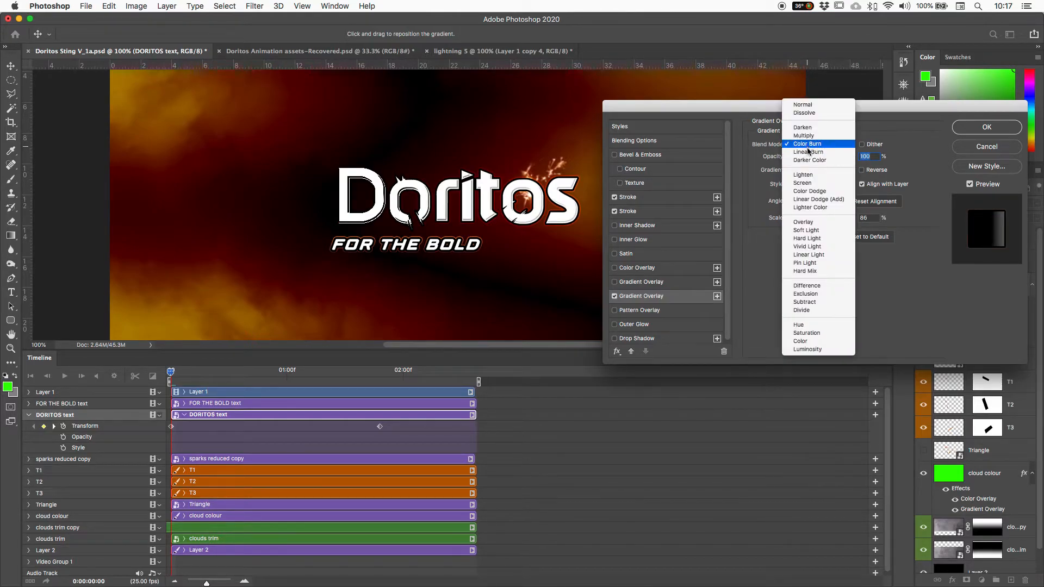
click(815, 230)
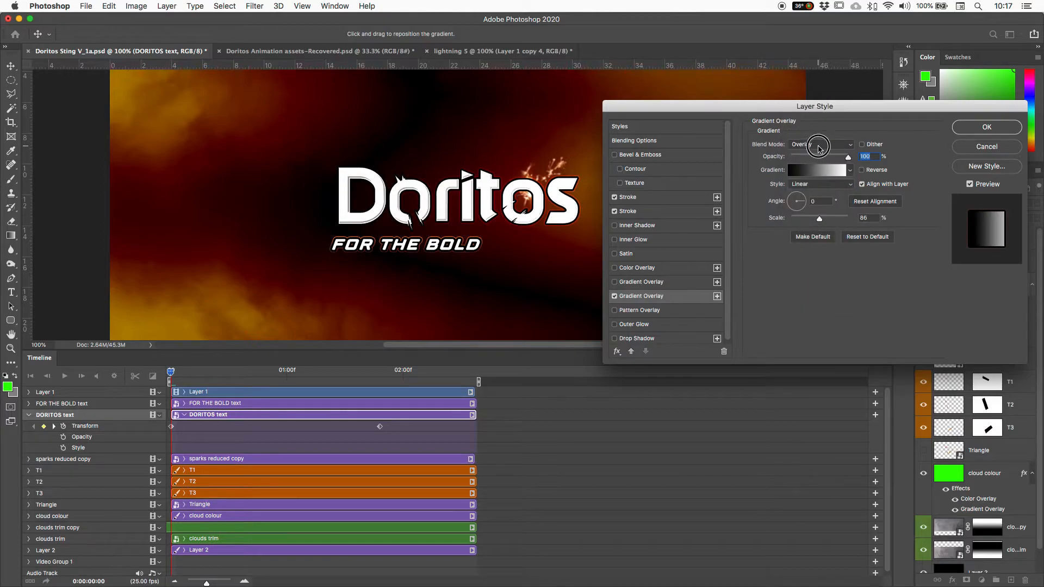
click(795, 152)
click(803, 58)
Step: Set the black-to-white gradient overlay's opacity to 89%, shift its dark part toward the final letters, and apply the layer style
drag(533, 209, 460, 220)
click(832, 156)
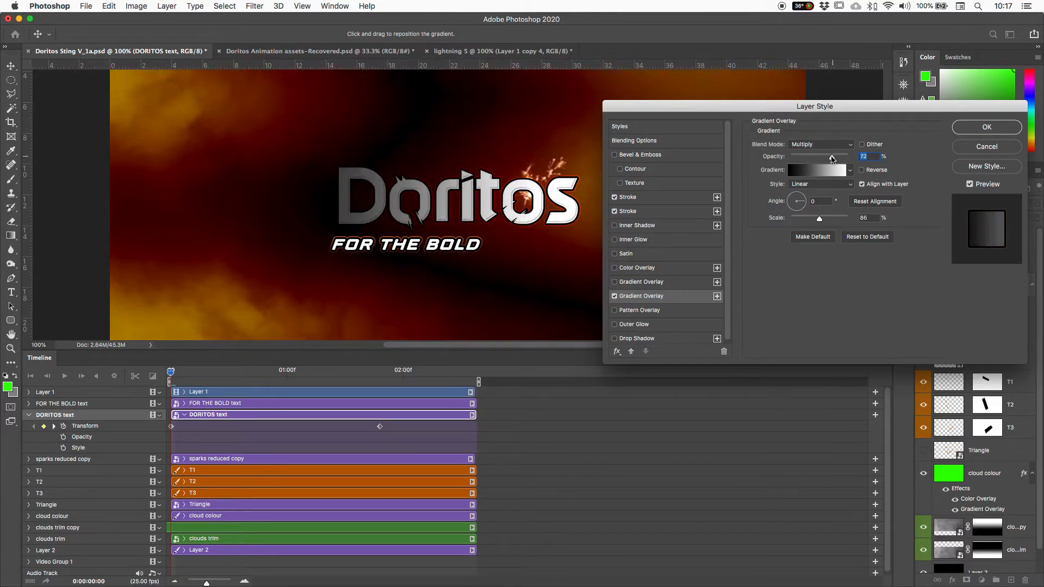
click(842, 158)
mouse_move(424, 217)
mouse_down()
mouse_move(478, 220)
mouse_move(361, 223)
mouse_move(489, 218)
mouse_move(289, 214)
mouse_move(551, 212)
mouse_move(413, 213)
mouse_up()
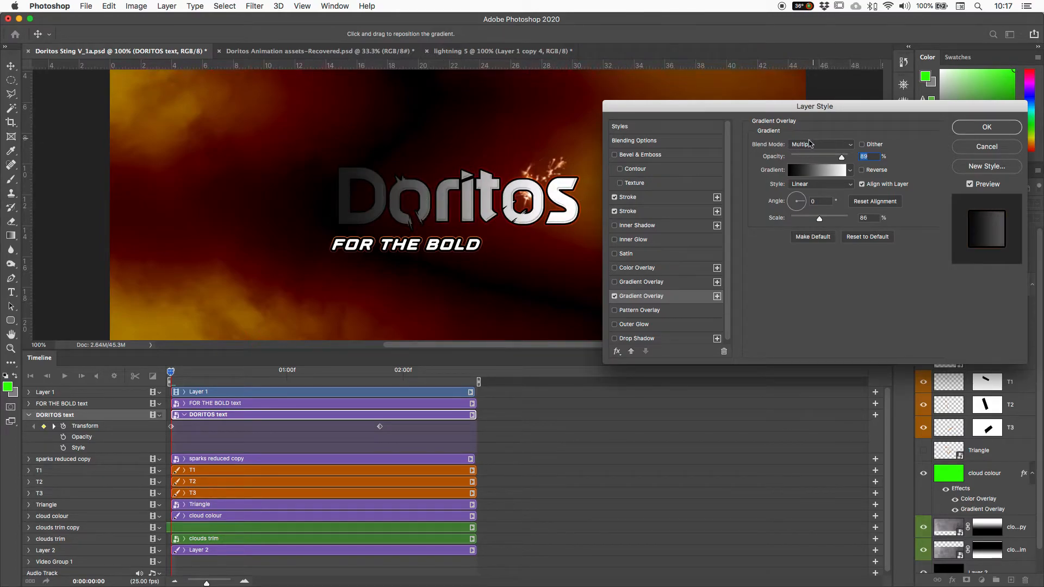
drag(482, 215, 592, 212)
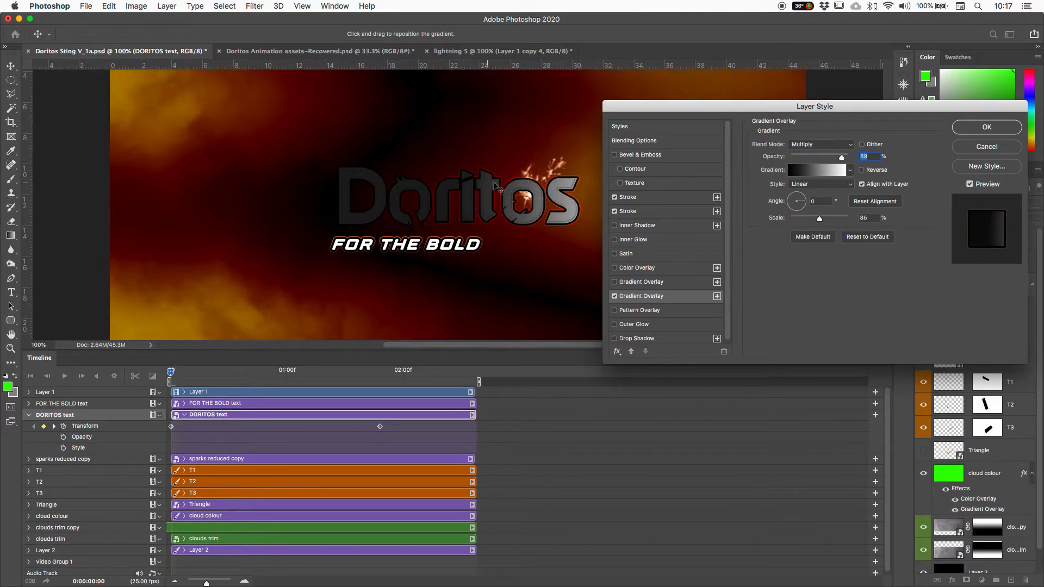
click(986, 131)
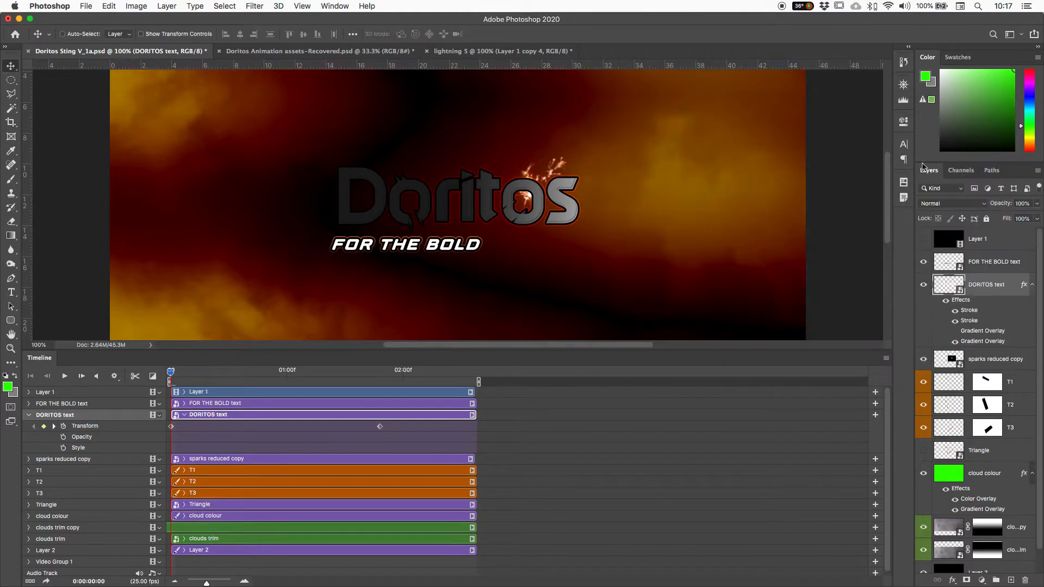
Step: Turn the red gradient overlay on the DORITOS text back on and set its scale to 42%, keeping the opacity at 100%
click(955, 331)
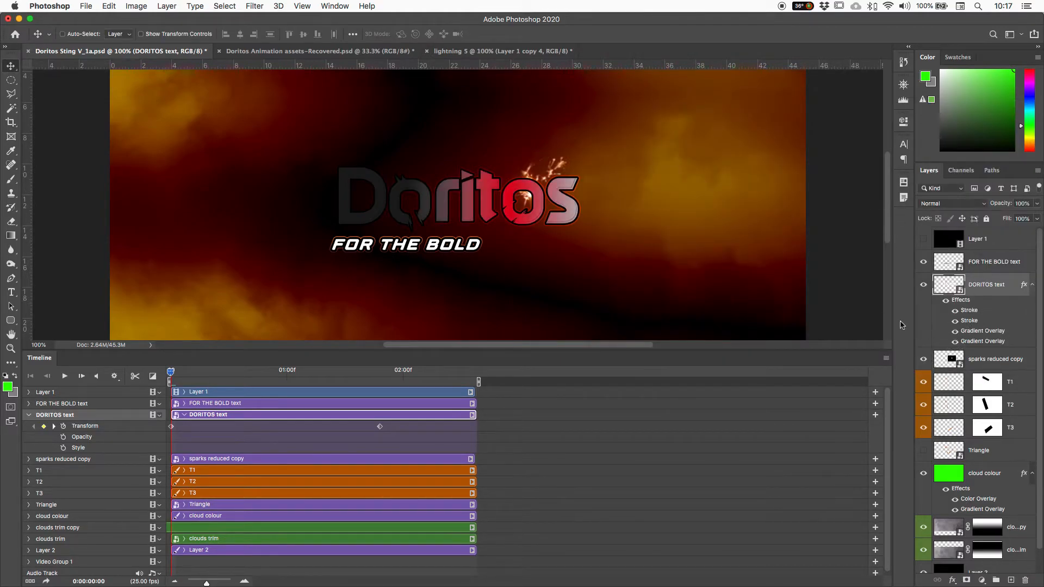
double_click(967, 332)
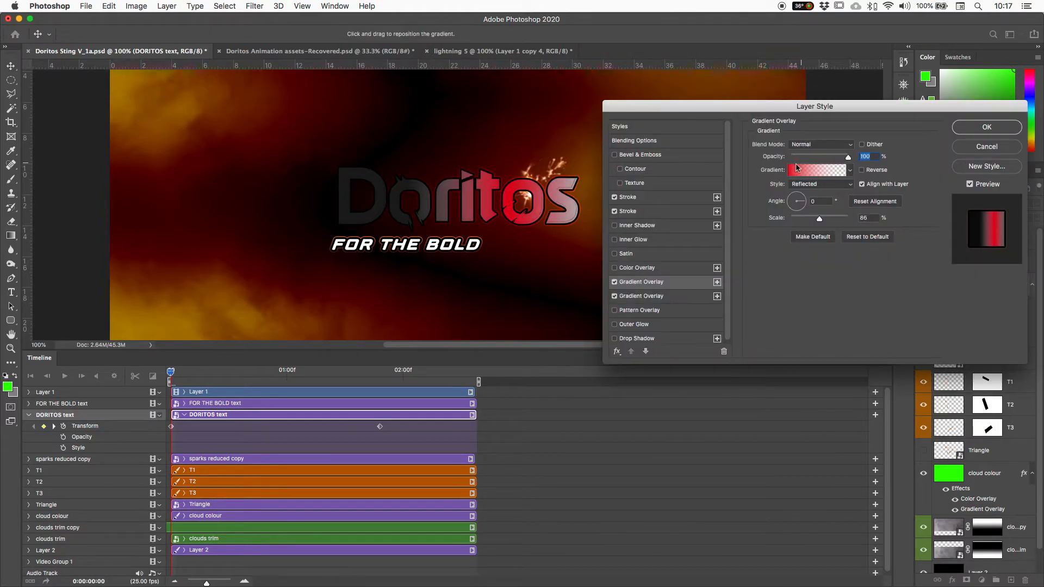
mouse_move(814, 216)
mouse_down()
mouse_move(786, 219)
mouse_move(800, 219)
mouse_up()
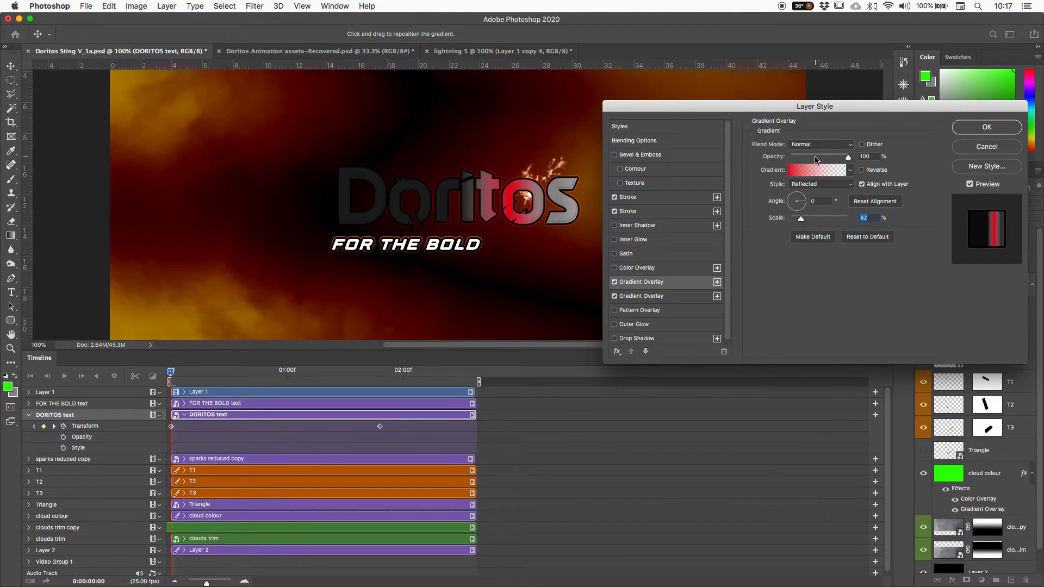
click(816, 157)
drag(815, 157, 847, 158)
Step: Try the Overlay blend mode on the red gradient overlay, and settle on Color Dodge
click(820, 144)
click(817, 261)
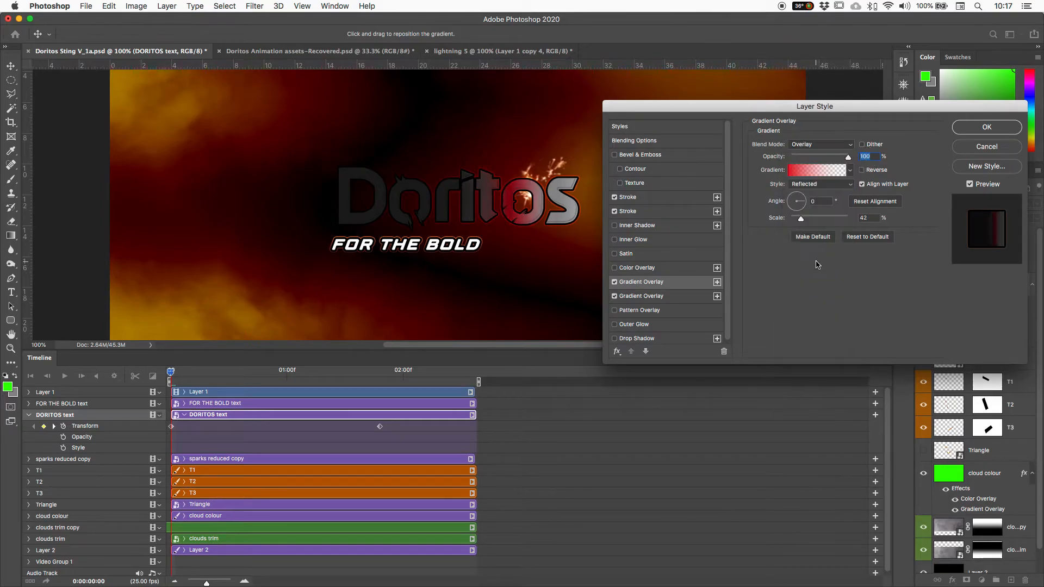
click(810, 146)
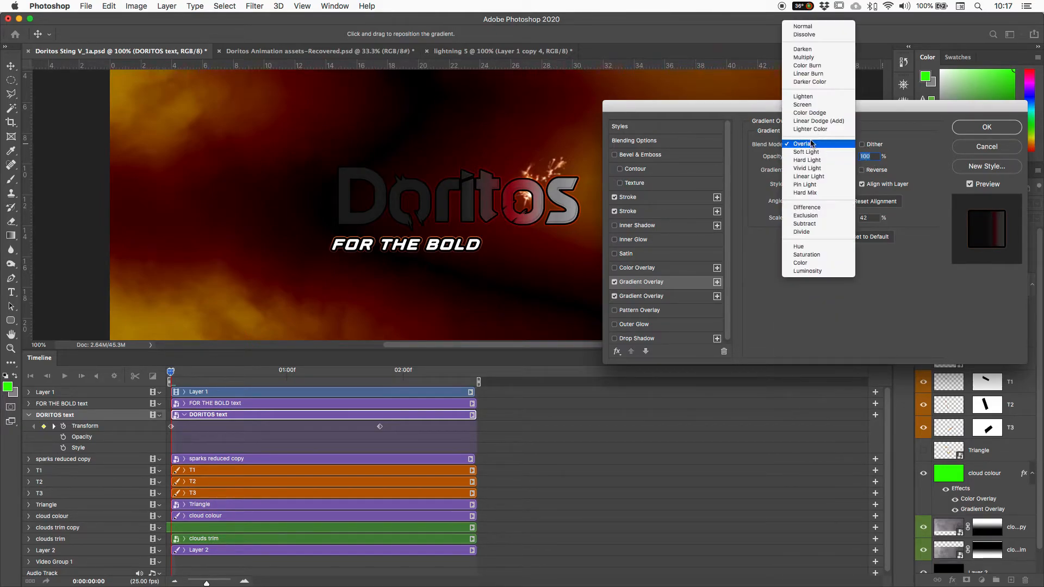
click(808, 116)
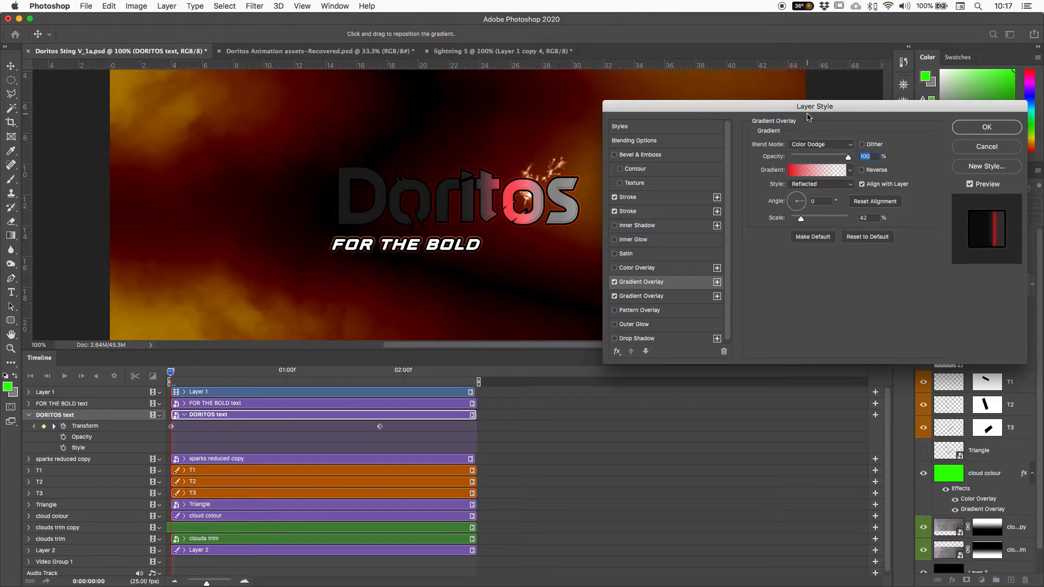
Step: Set the red gradient overlay's scale to 70% and shift its red band onto the "D" of Doritos
mouse_move(521, 214)
mouse_down()
mouse_move(358, 215)
mouse_move(511, 218)
mouse_up()
click(812, 219)
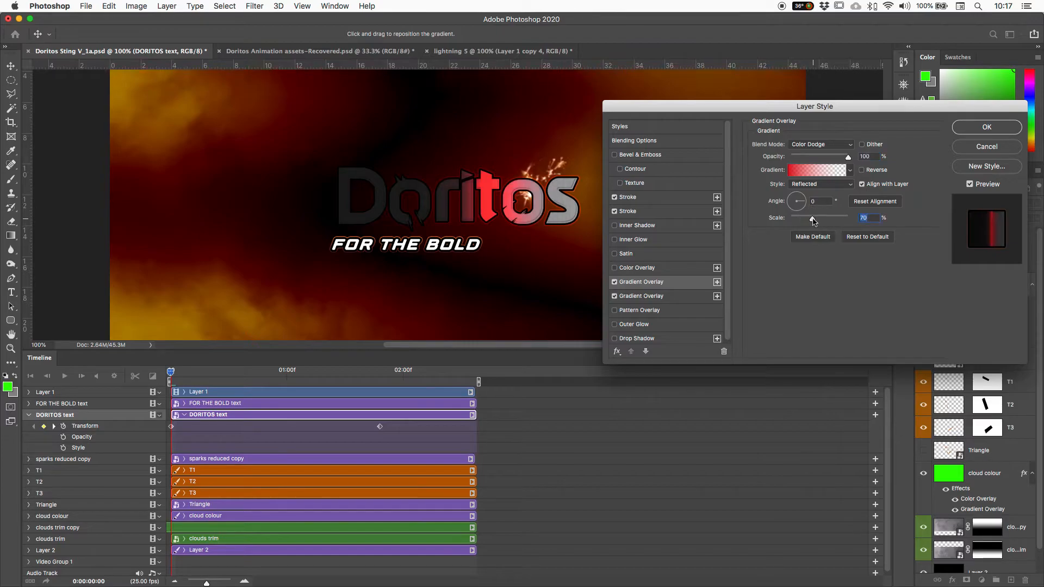
drag(582, 162, 348, 201)
Step: Recolor the red stop of the overlay's gradient to #e43a24 and apply the layer style
click(802, 171)
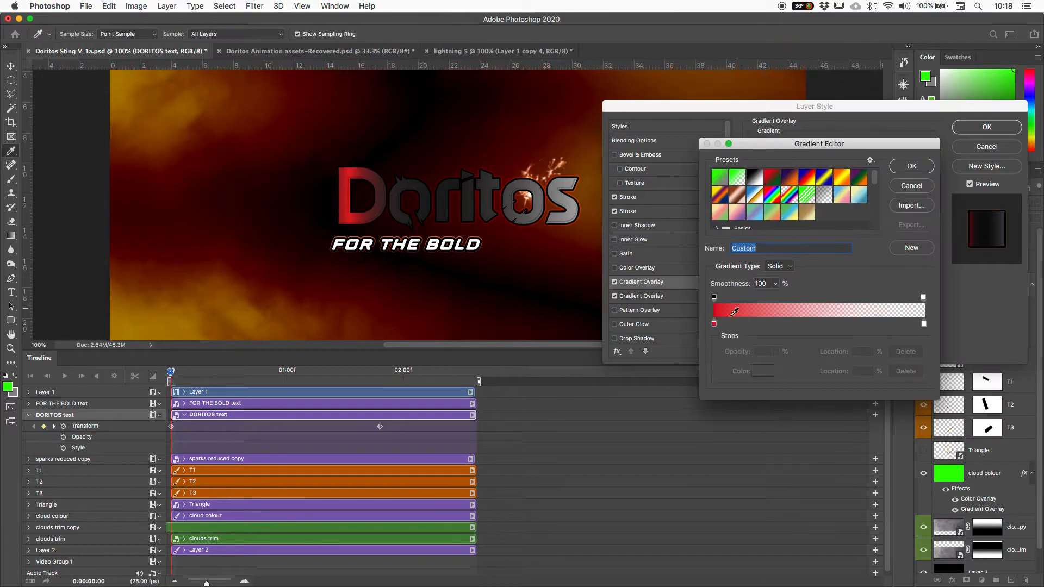
click(715, 325)
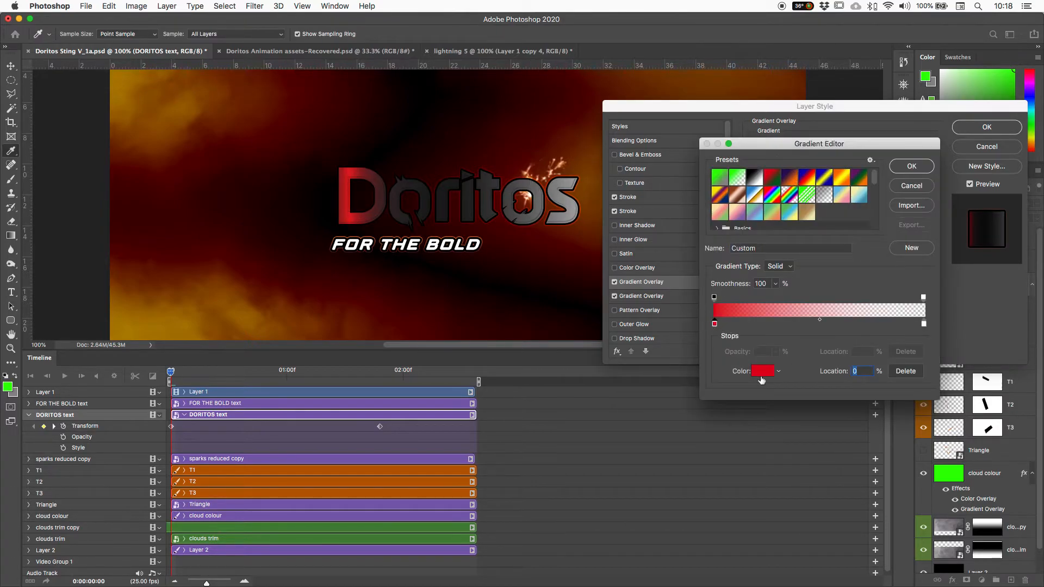
click(762, 375)
drag(153, 523, 155, 544)
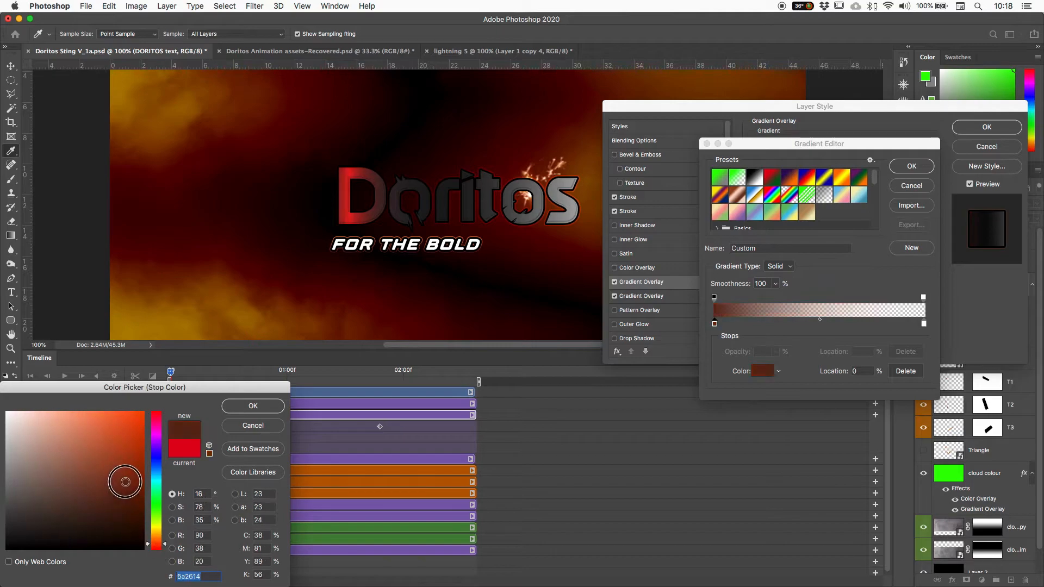
drag(116, 485, 143, 412)
drag(156, 551, 156, 549)
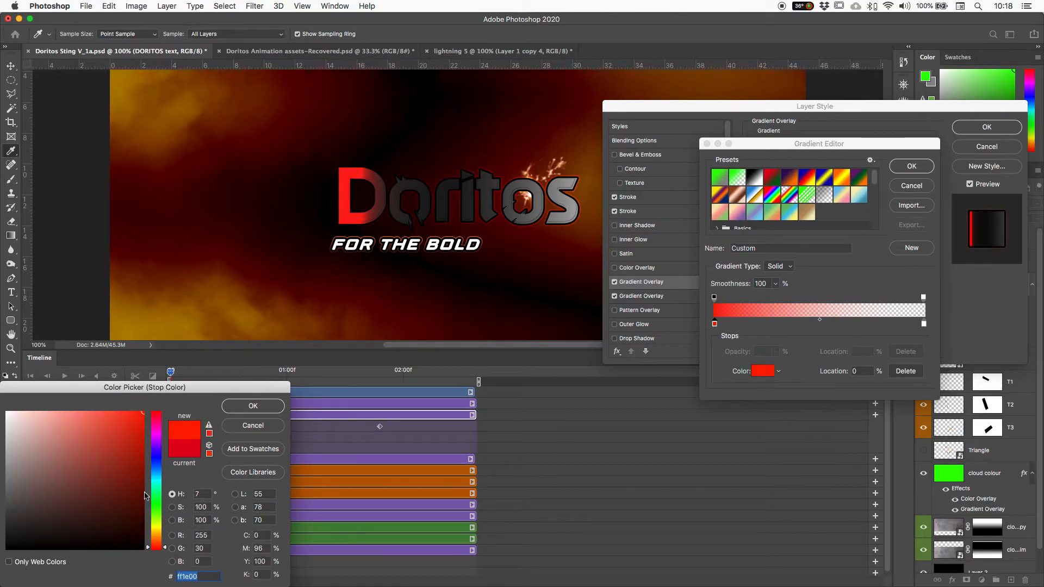
click(133, 462)
click(122, 426)
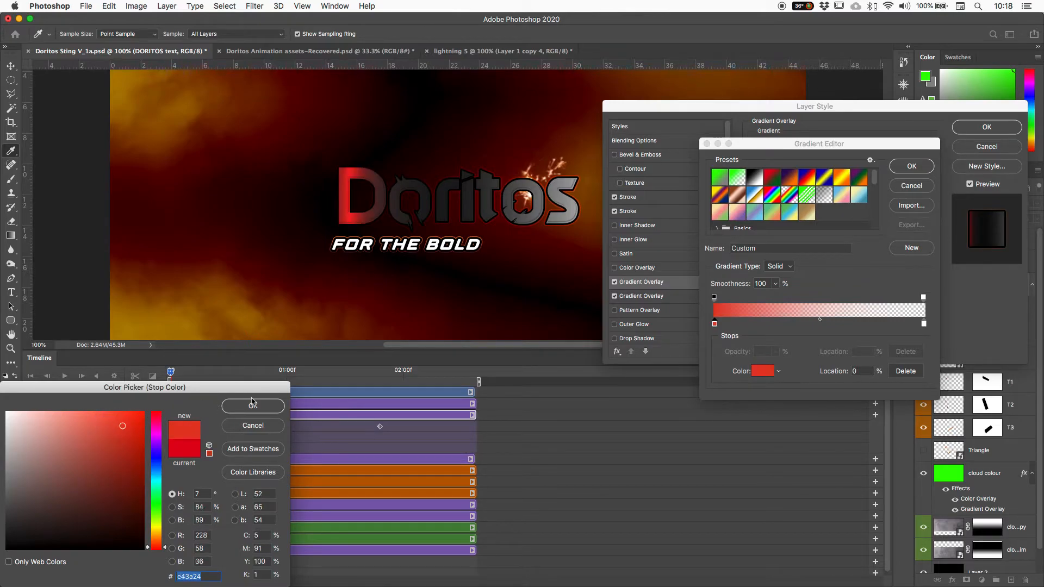
click(264, 410)
click(910, 165)
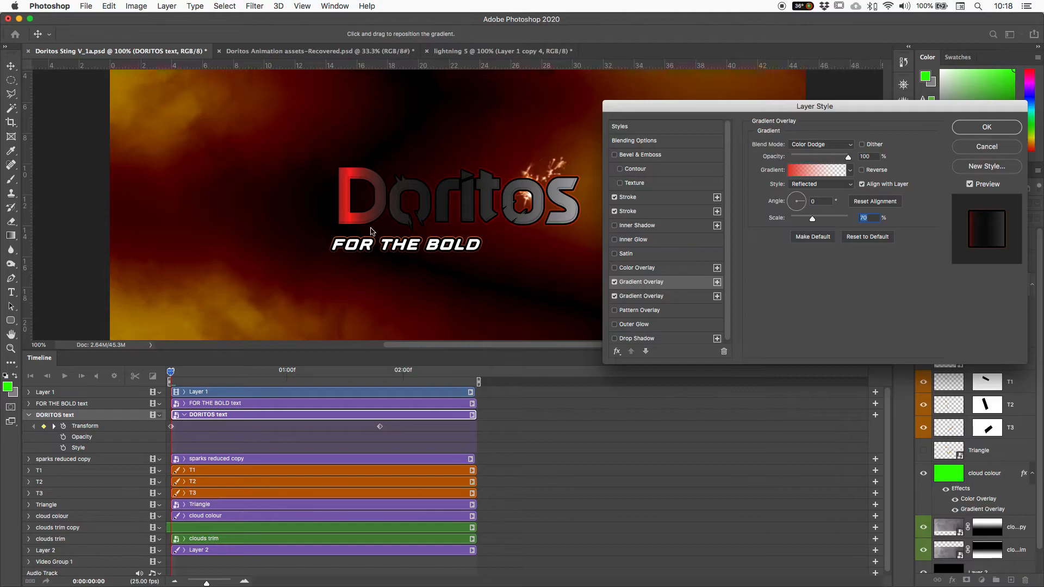
click(987, 128)
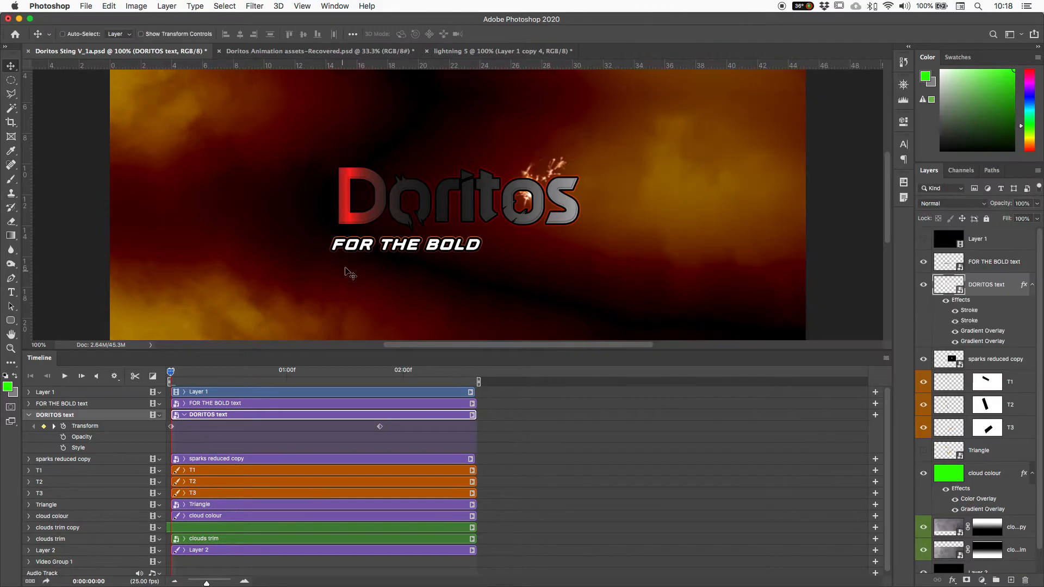
Step: Shift the red gradient overlay's band completely off the Doritos letters and apply the layer style
double_click(969, 342)
mouse_move(307, 194)
mouse_down()
mouse_move(436, 198)
mouse_move(390, 208)
mouse_move(604, 212)
mouse_move(565, 213)
mouse_up()
click(649, 282)
click(987, 129)
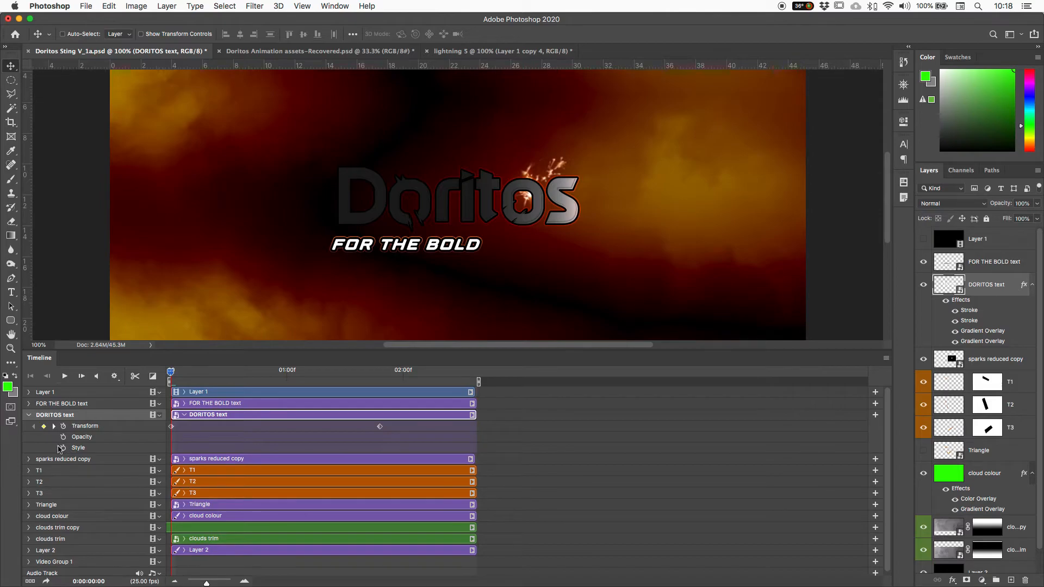
Step: Show the Layer 1 reference, scrub it to study the logo lighting, stop at 0:00:01:00, and hide the reference
drag(174, 374, 117, 381)
click(923, 238)
click(961, 239)
drag(236, 373, 142, 401)
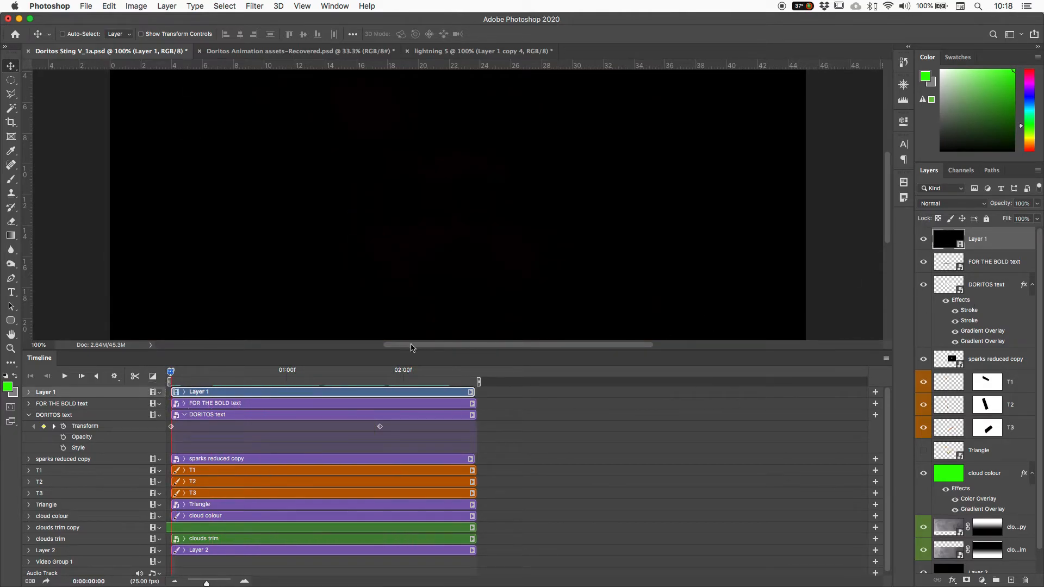
mouse_move(279, 370)
mouse_down()
mouse_move(312, 376)
mouse_move(234, 380)
mouse_move(361, 378)
mouse_move(205, 381)
mouse_move(420, 377)
mouse_move(286, 380)
mouse_up()
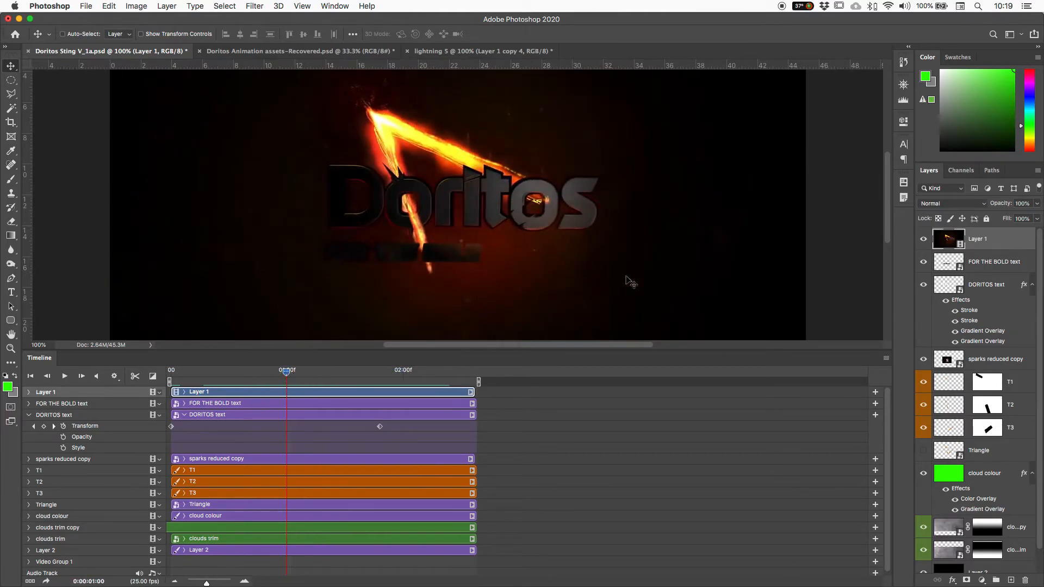
click(923, 239)
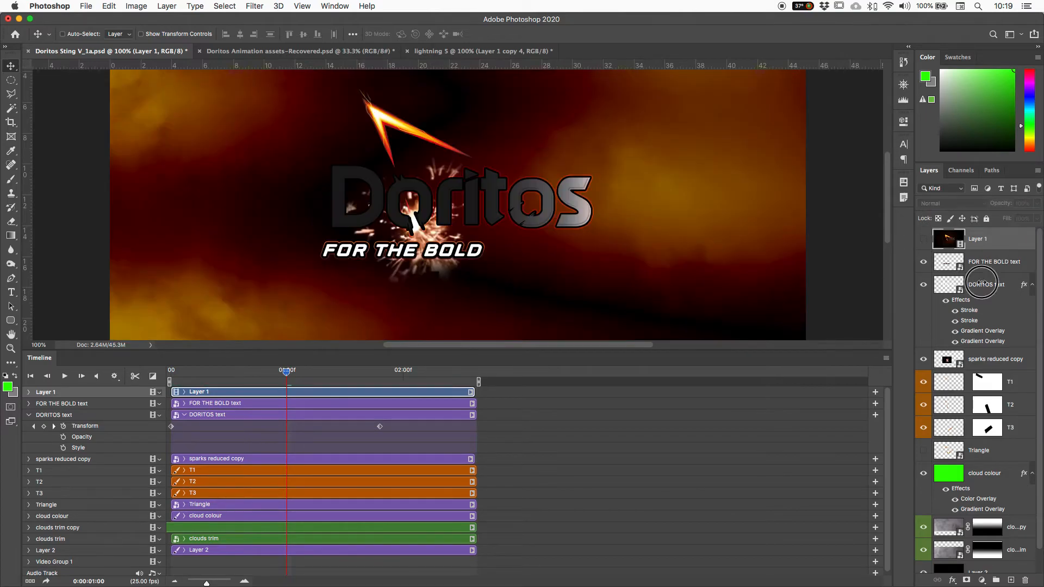
Step: Shift the DORITOS text's black-to-white gradient overlay until all letters are dark, set its opacity to 86%, and apply the style
click(979, 282)
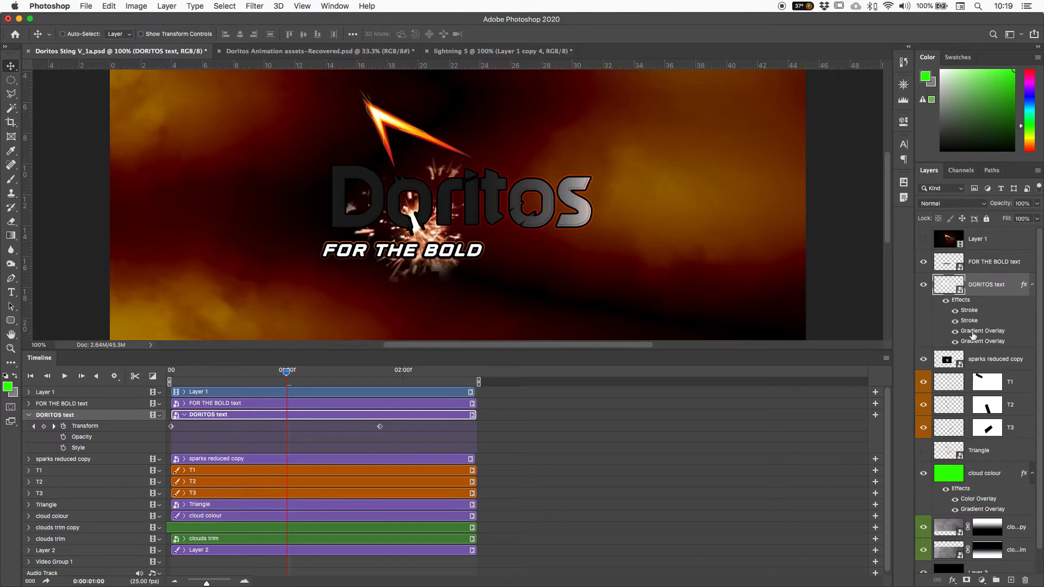
double_click(973, 331)
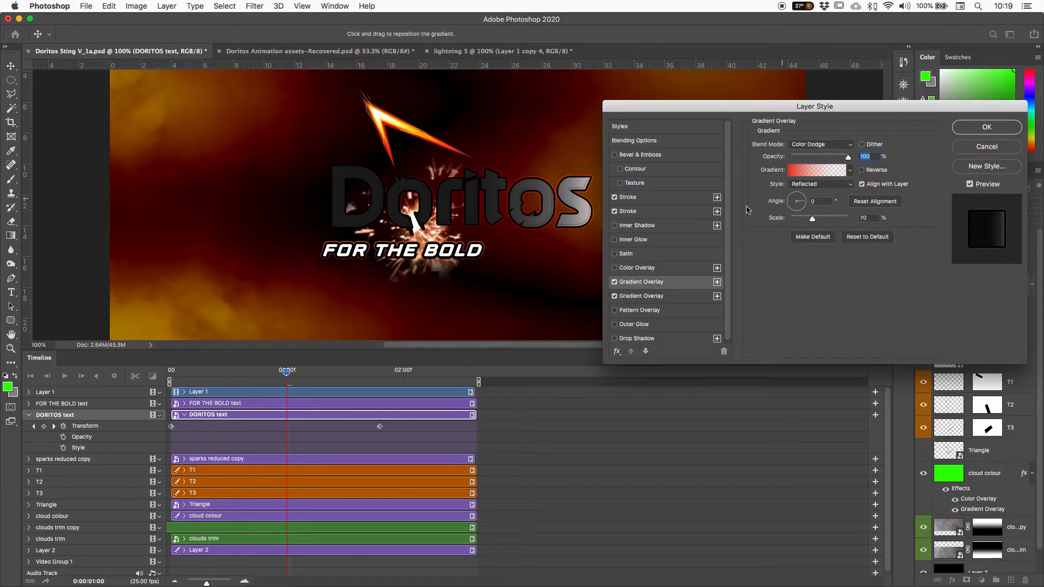
click(655, 296)
drag(461, 213, 509, 212)
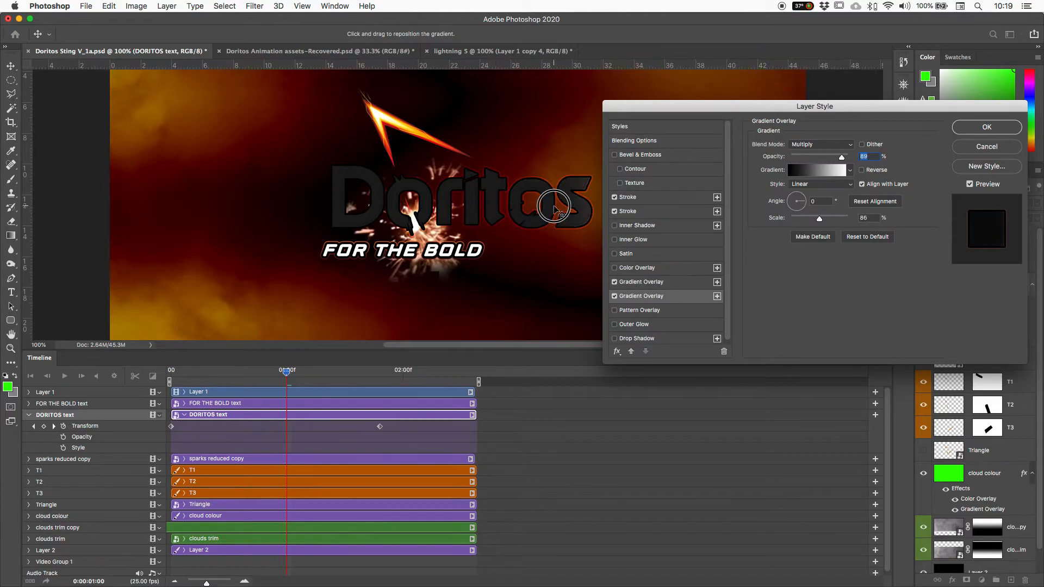
drag(820, 157, 853, 157)
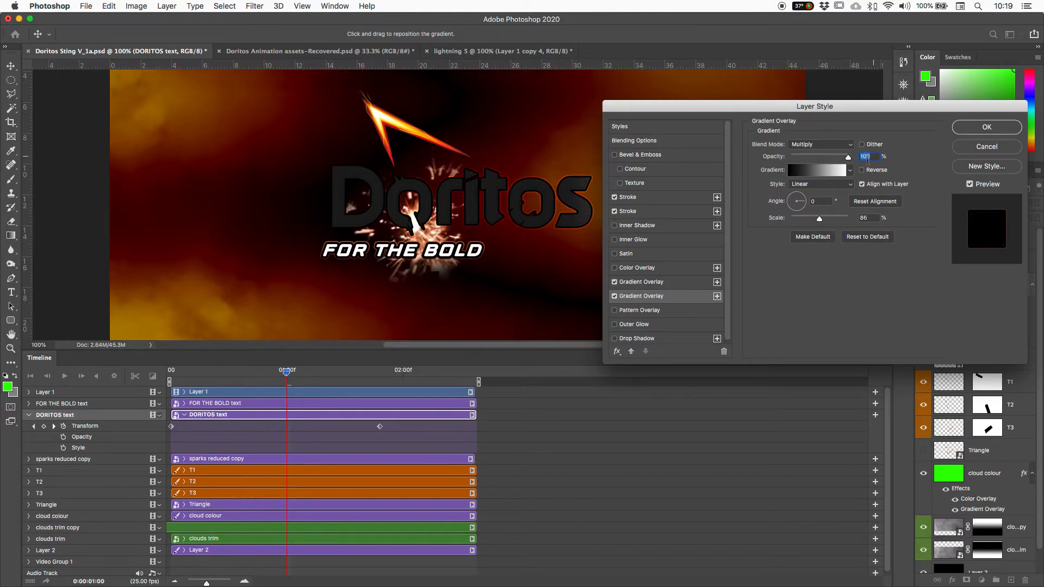
click(844, 158)
drag(843, 157, 841, 162)
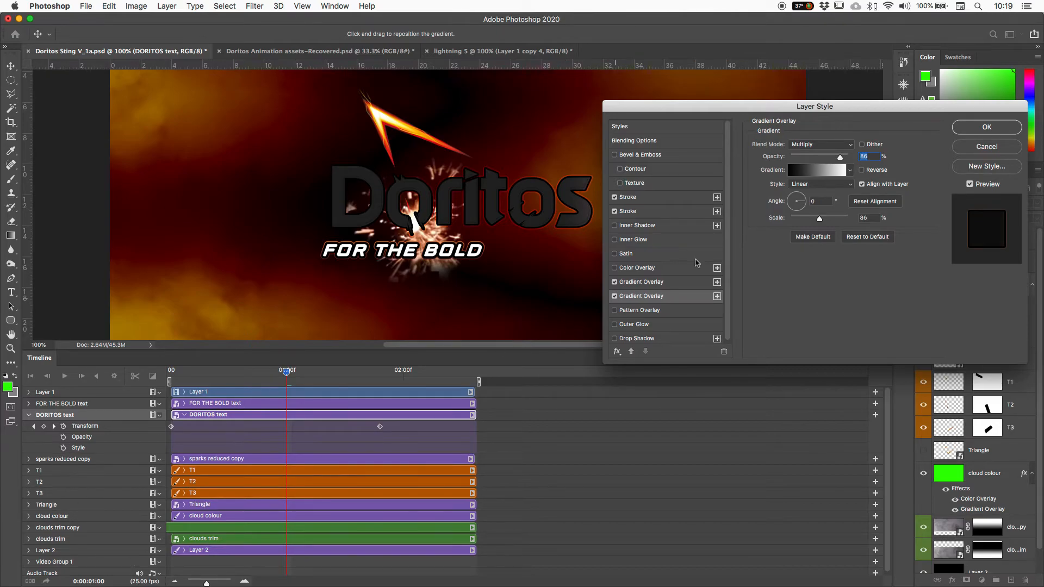
click(1002, 126)
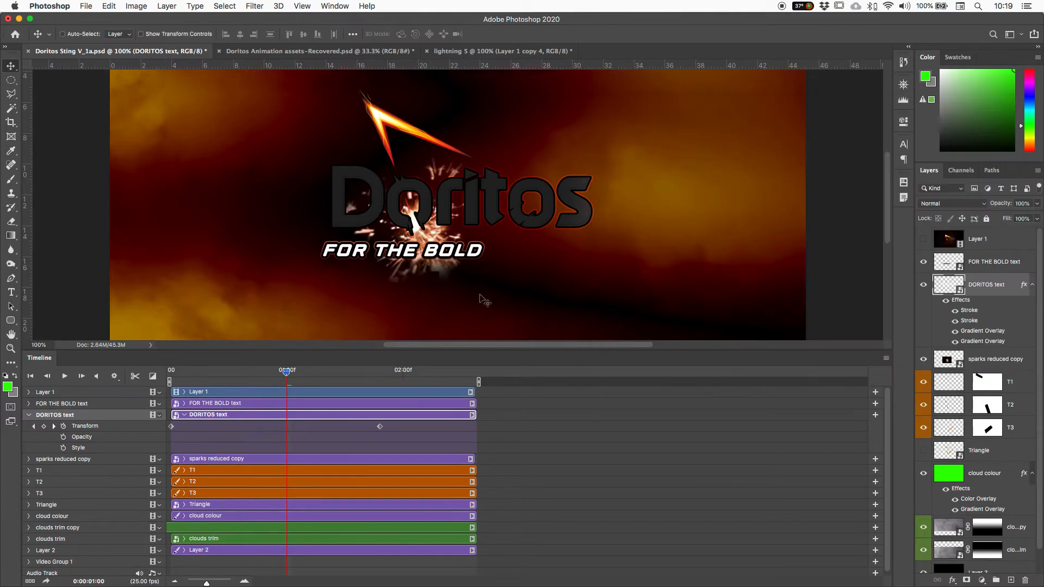
Step: Start Style keyframing on the DORITOS text at 0:00:01:00, and at 0:00:02:00 shift the black-to-white gradient overlay to brighten the letters
click(63, 448)
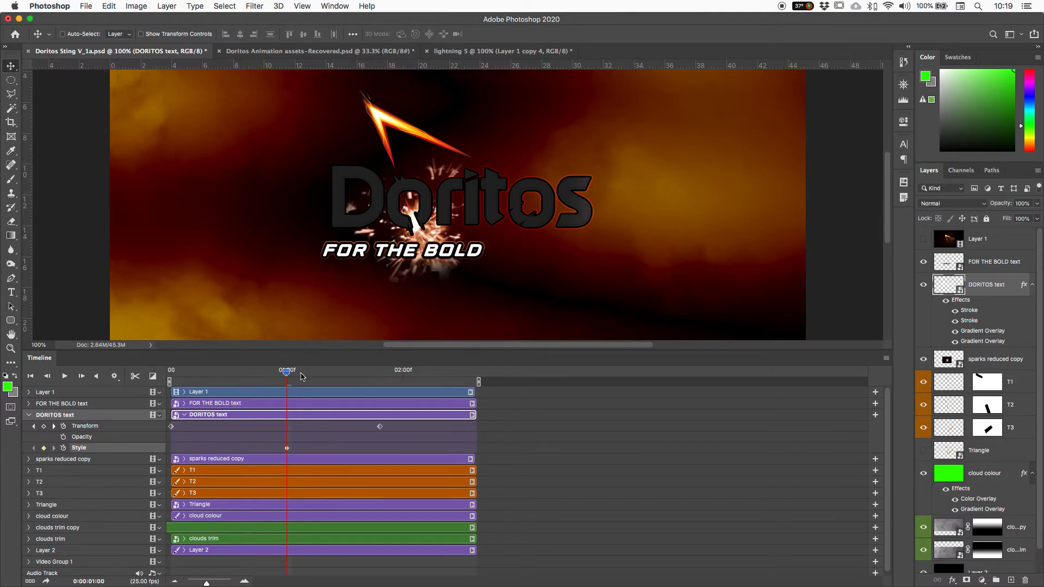
drag(290, 375, 403, 375)
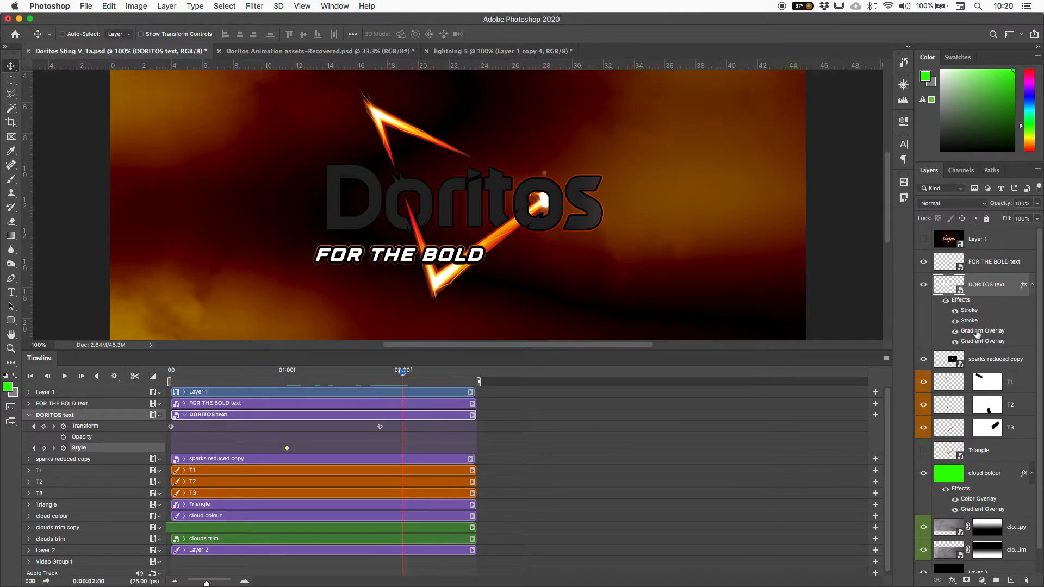
double_click(977, 331)
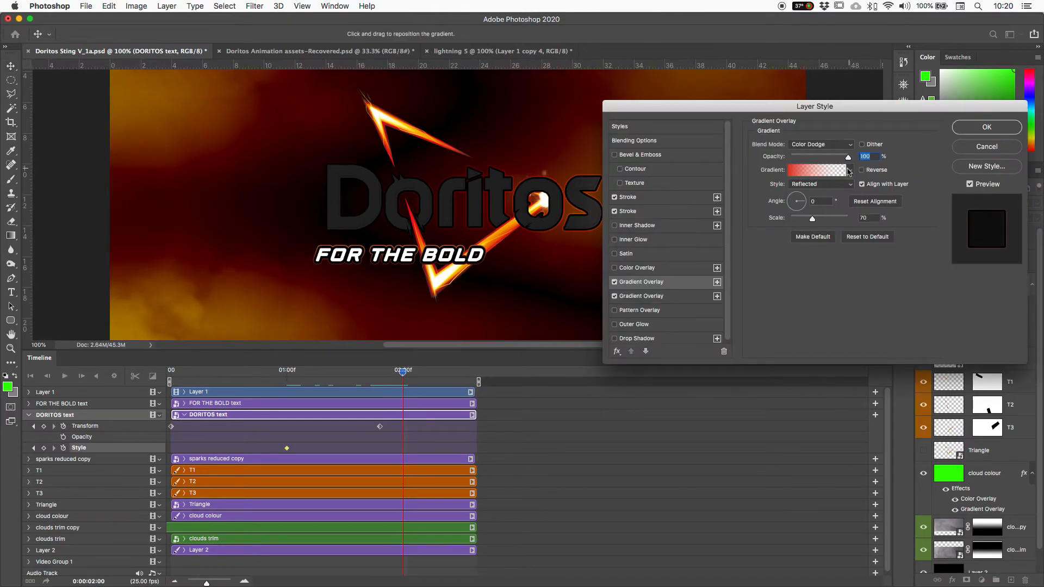
click(642, 299)
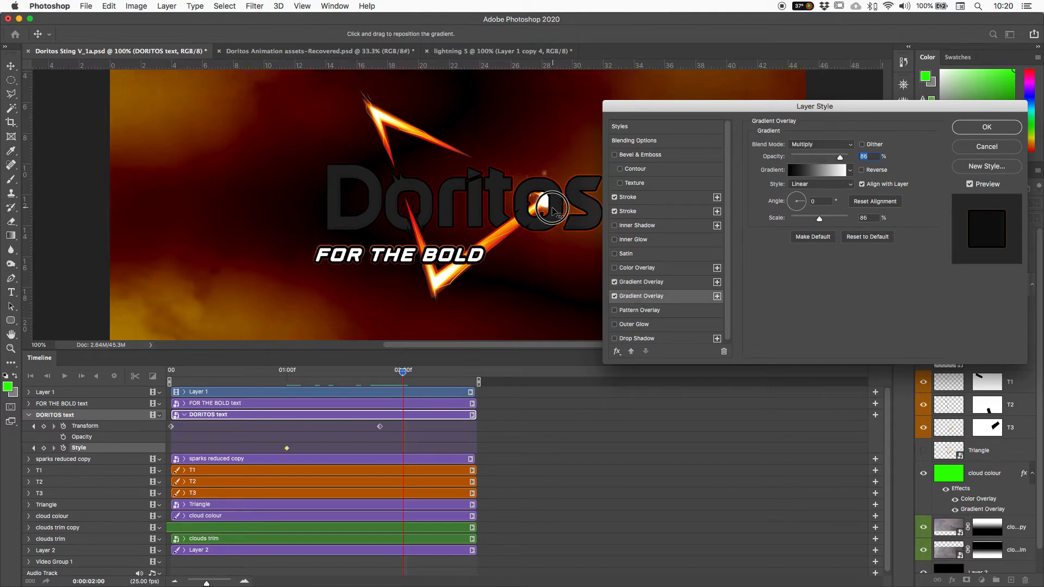
drag(325, 212, 202, 214)
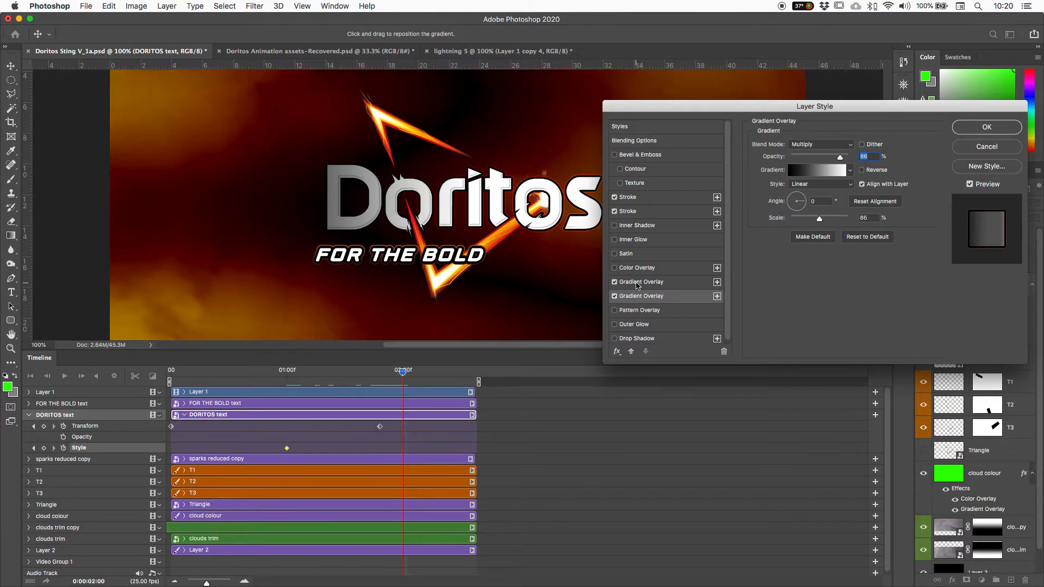
click(978, 129)
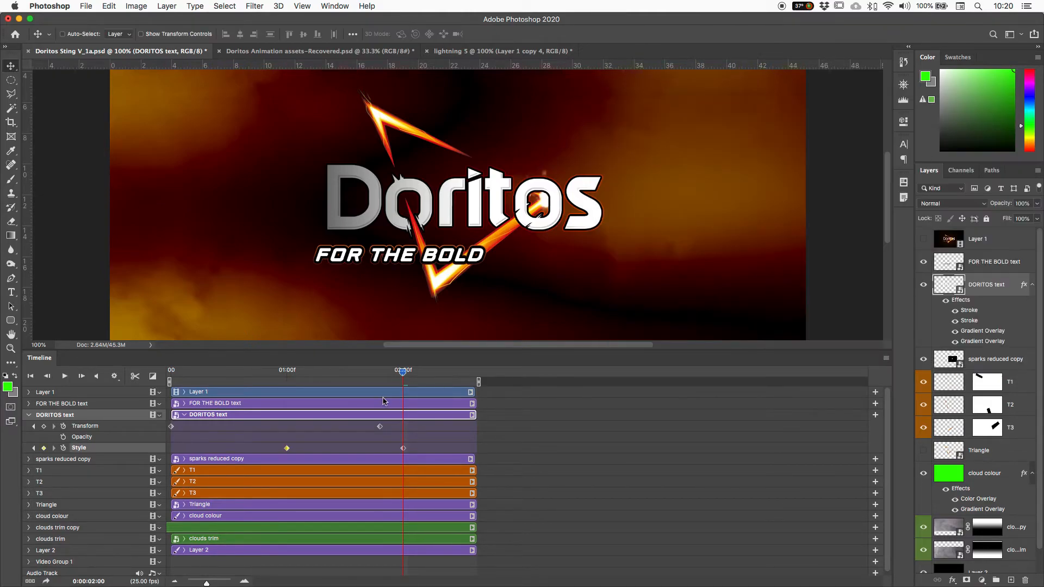
Step: Add a Style keyframe to the DORITOS text at 0:00:01:16
drag(403, 380, 363, 390)
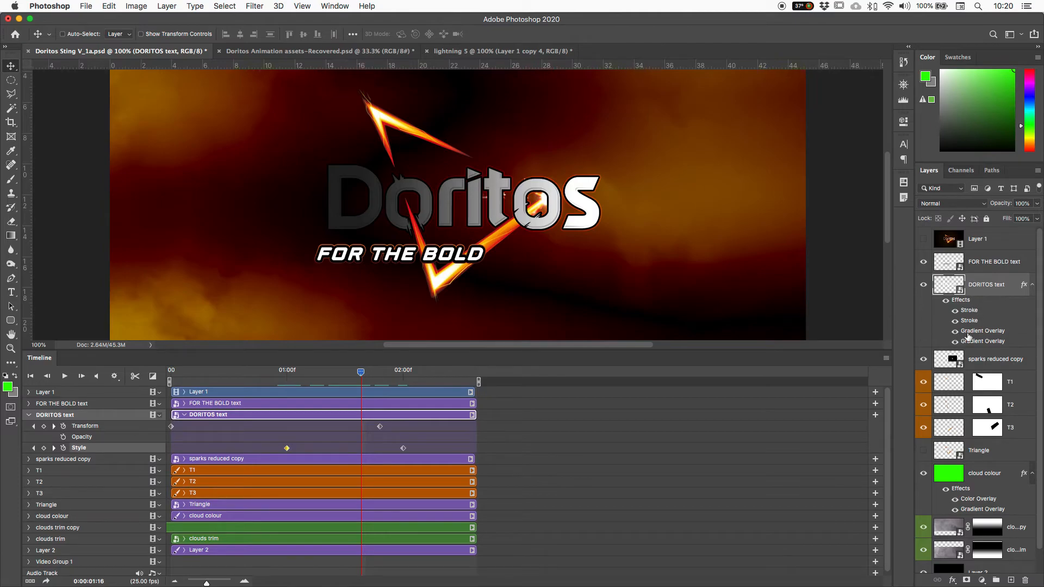
double_click(970, 335)
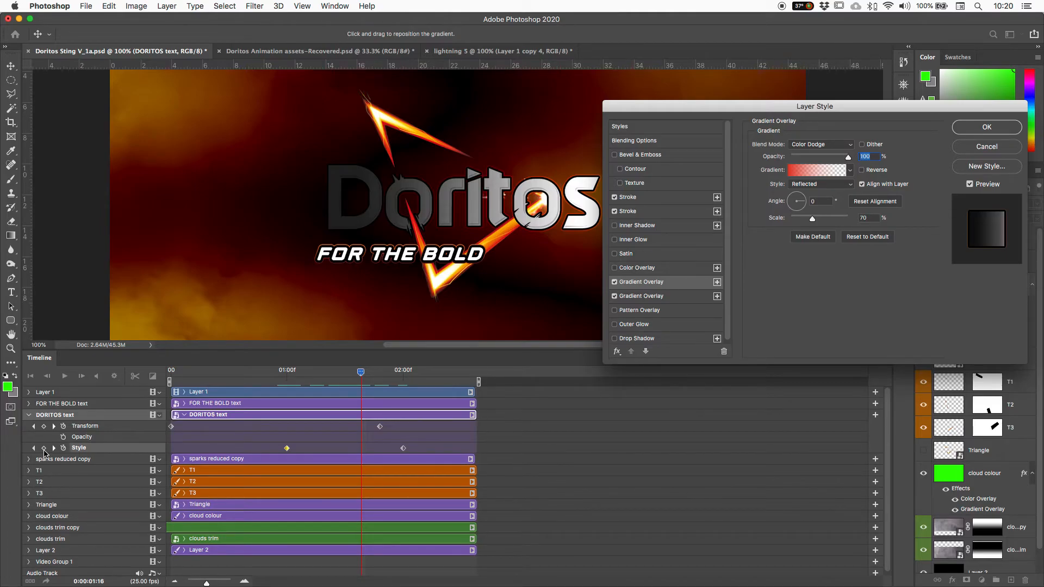
click(979, 131)
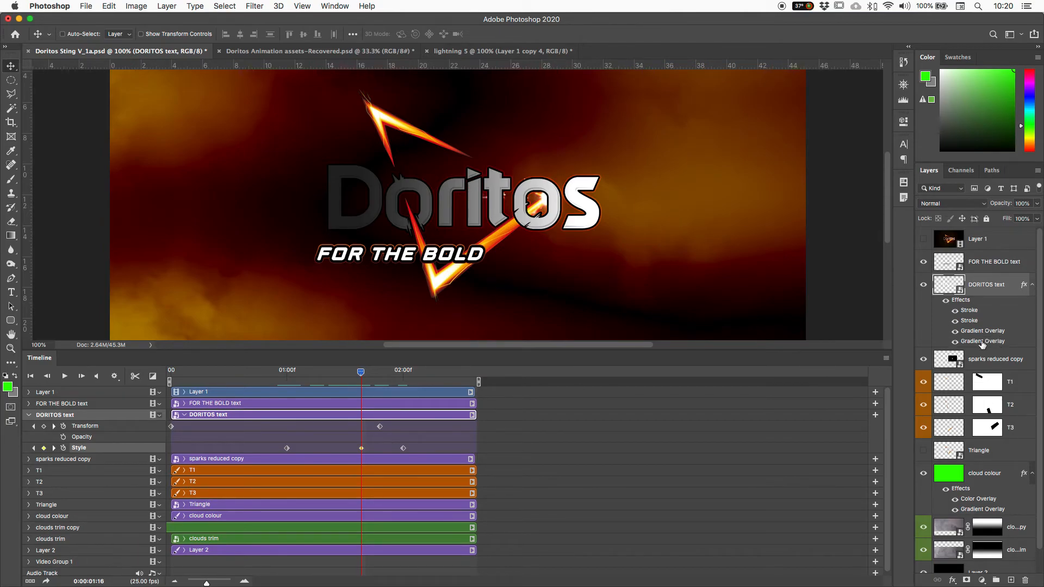
double_click(983, 341)
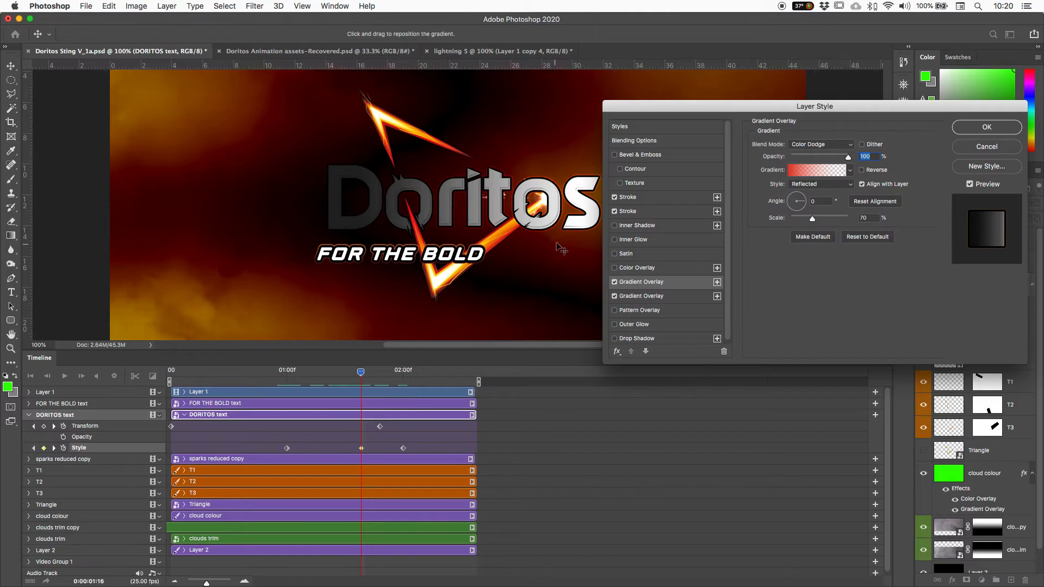
drag(560, 210, 187, 219)
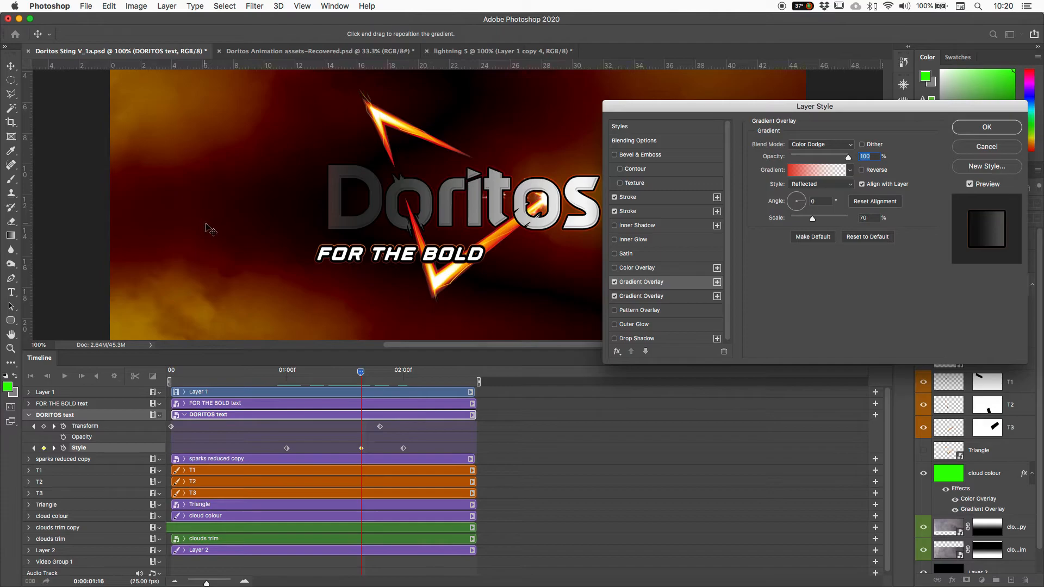
click(982, 147)
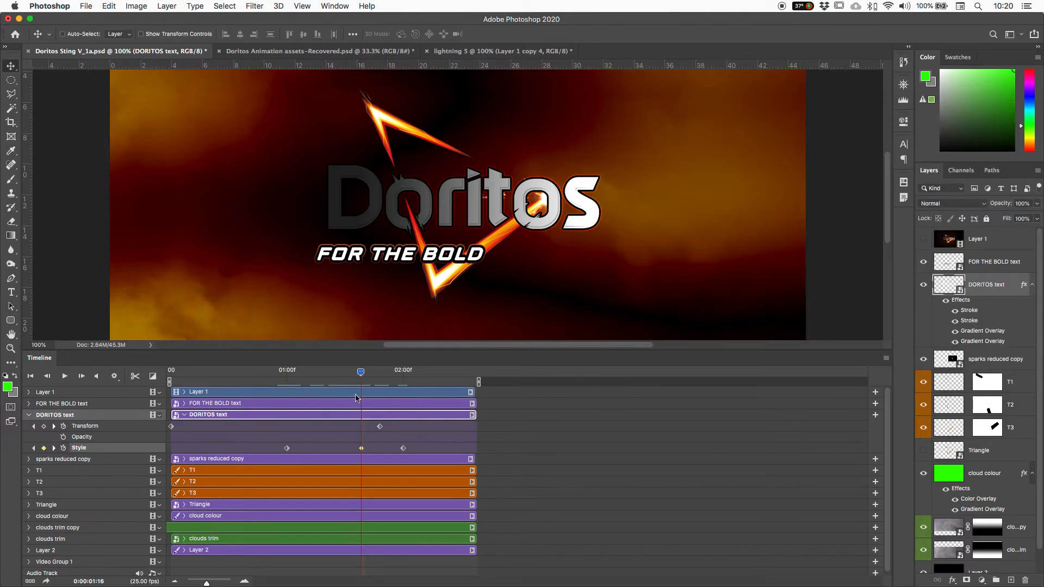
Step: At 0:00:02:00, shift the DORITOS text's red Color Dodge gradient overlay toward the first letters, apply it, and check the look at 0:00:02:04
drag(366, 376, 403, 373)
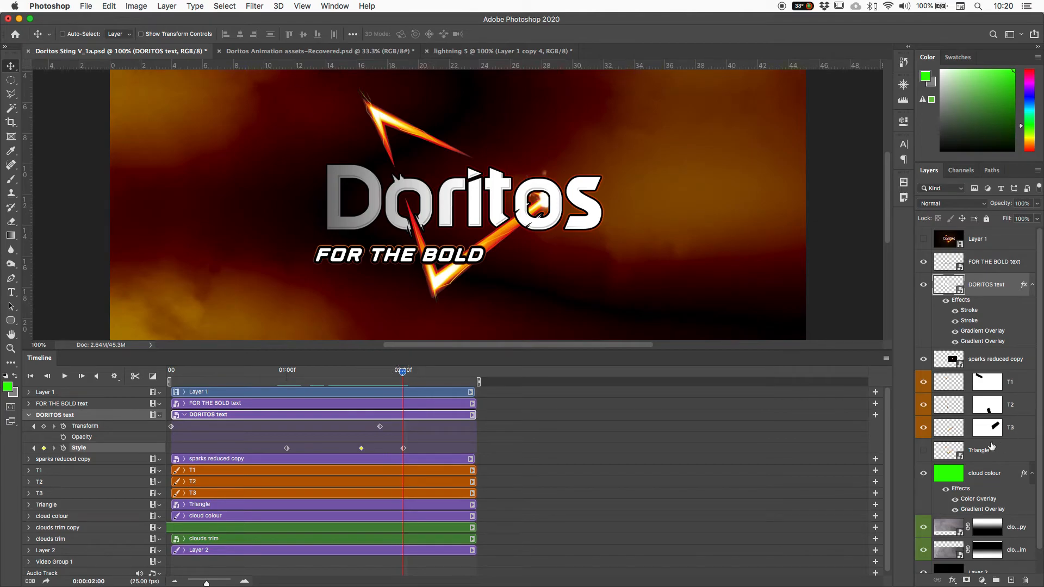
double_click(981, 332)
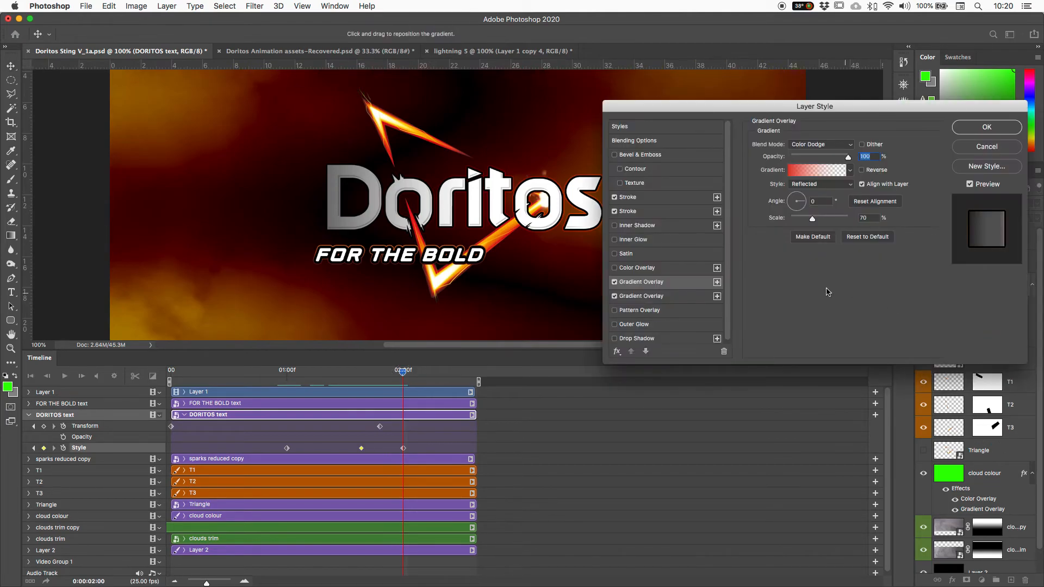
drag(530, 228, 187, 238)
click(981, 131)
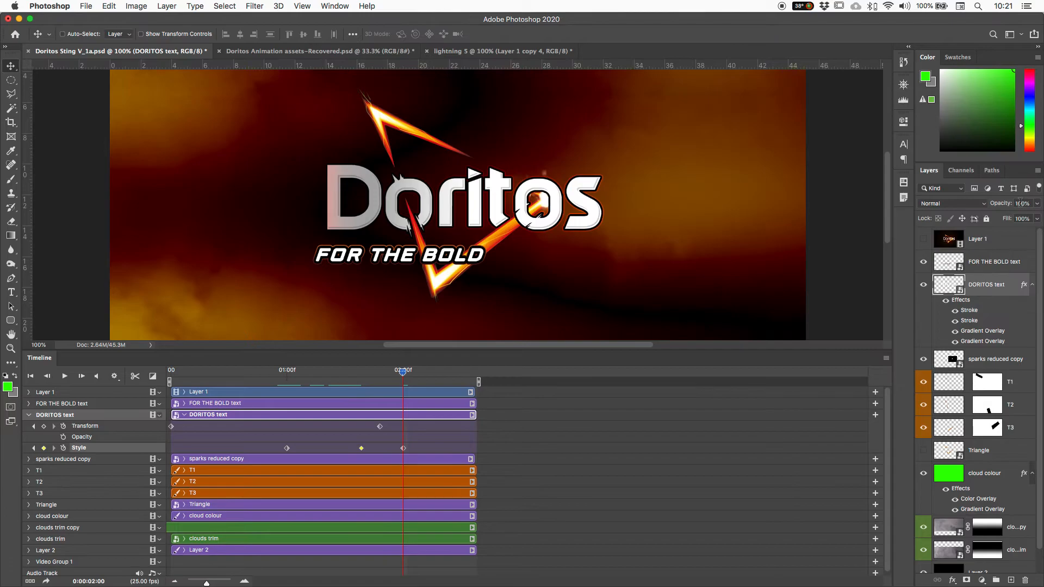
drag(404, 372, 421, 412)
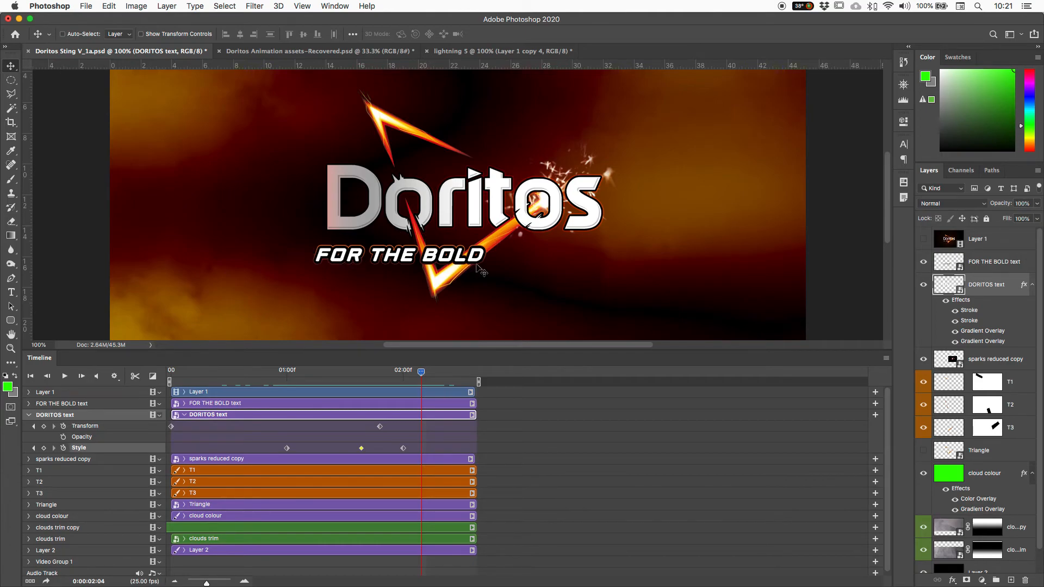
click(924, 285)
click(924, 285)
Step: Return to 0:00:00:00, copy the DORITOS text's layer style, and paste it onto the FOR THE BOLD text layer
key(Home)
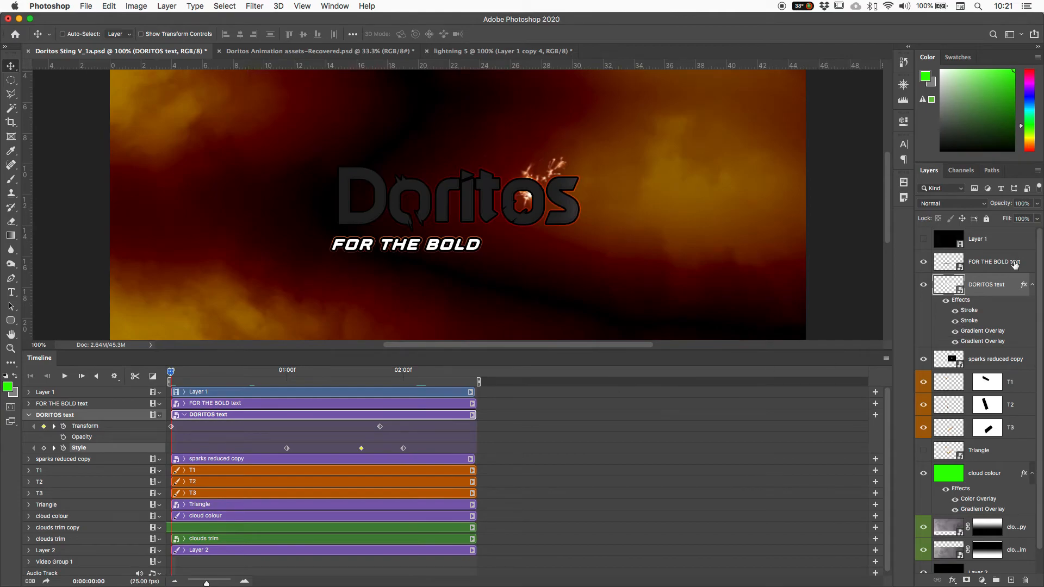
click(998, 269)
click(1003, 286)
right_click(1005, 288)
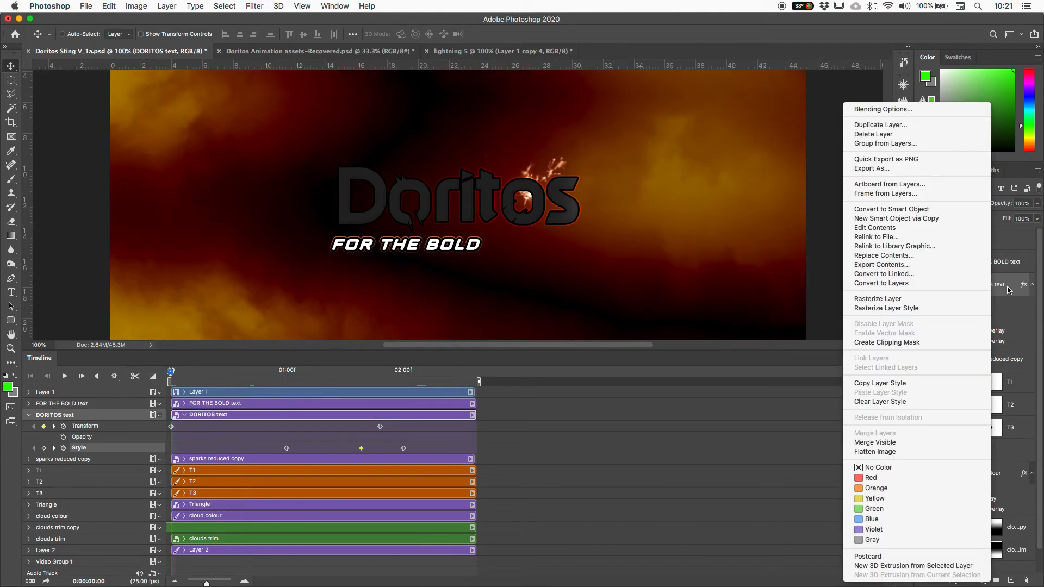
key(Escape)
right_click(988, 288)
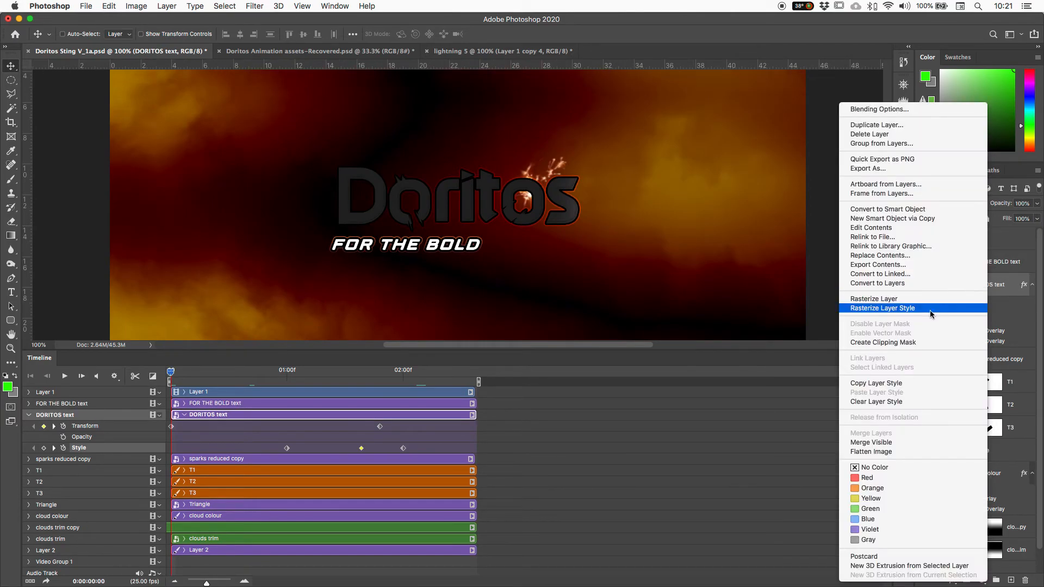
click(869, 387)
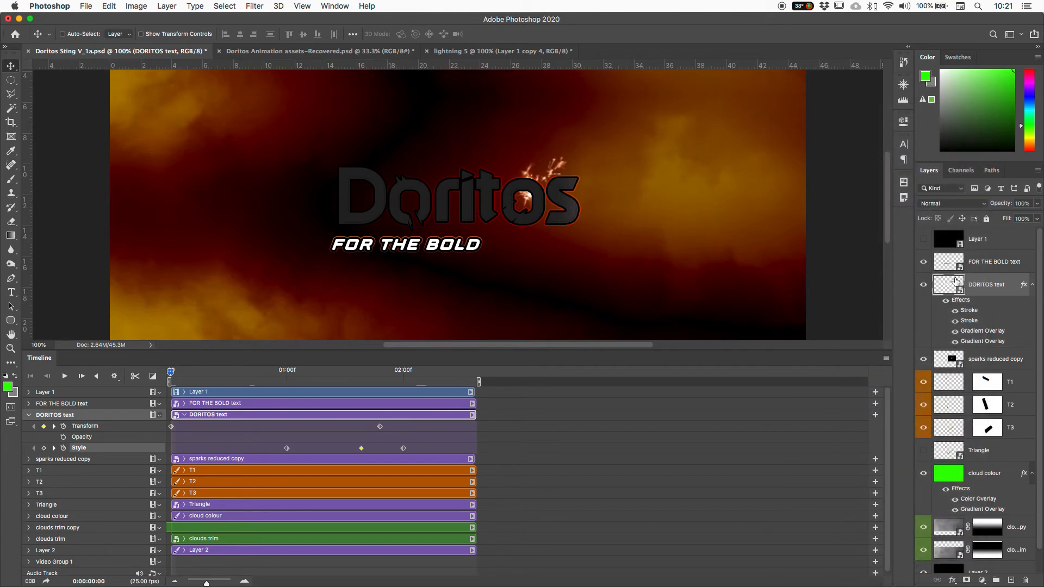
click(976, 265)
right_click(989, 265)
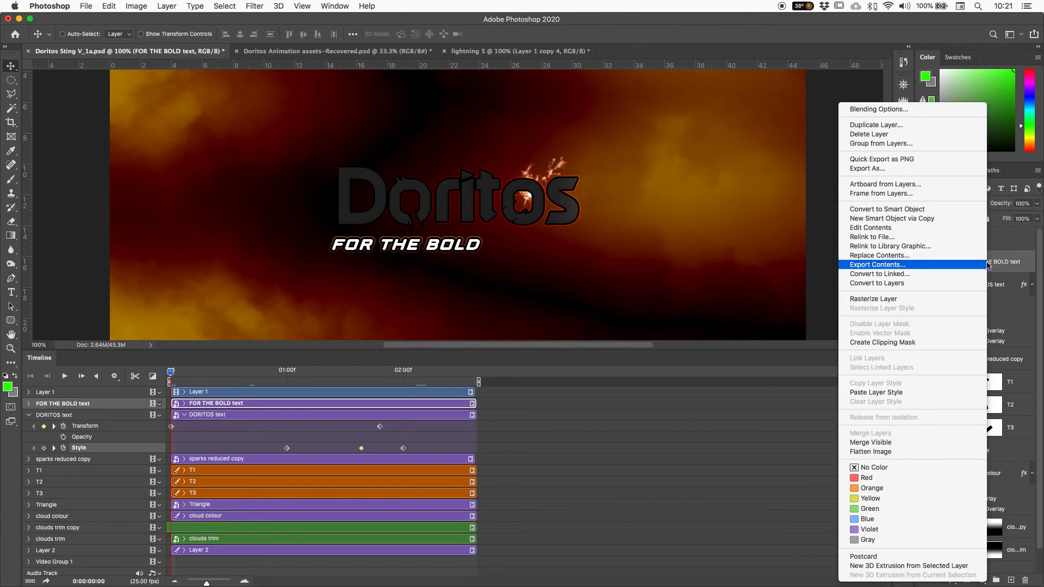
click(914, 392)
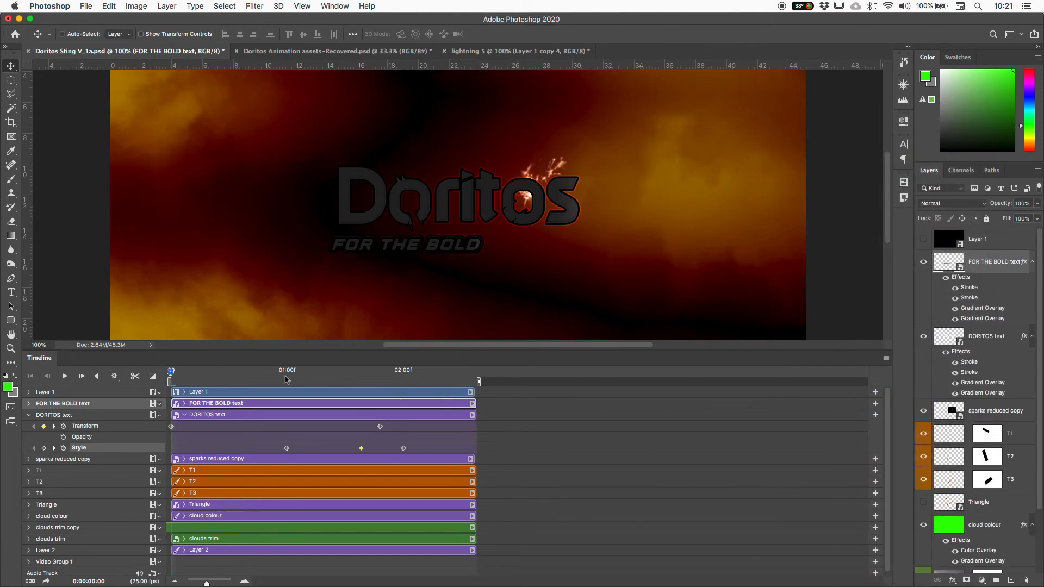
Step: Expand the FOR THE BOLD text's animation tracks and hide all of that layer's effects
click(29, 403)
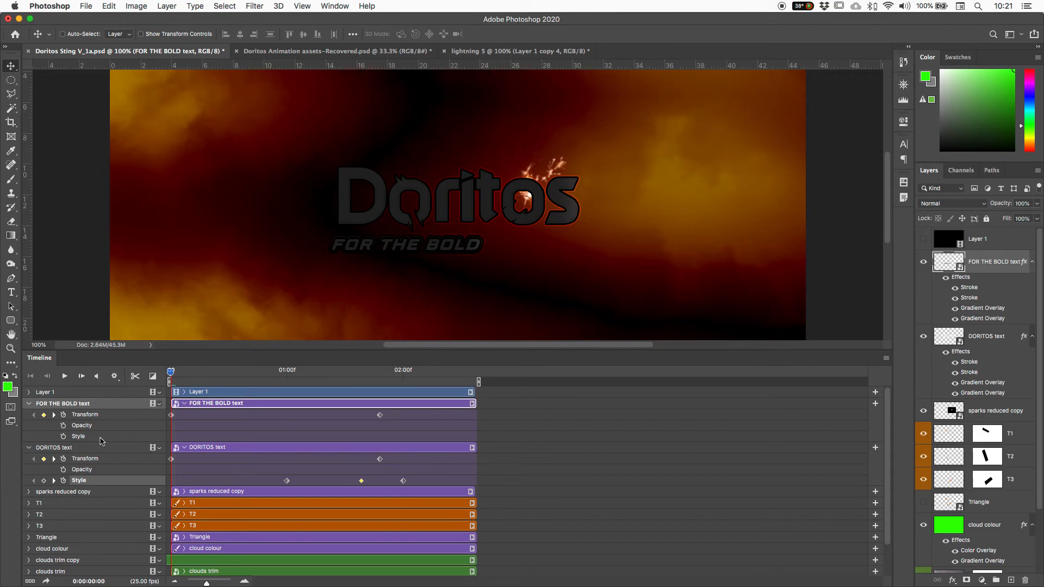
click(954, 288)
click(954, 290)
click(954, 319)
click(955, 320)
click(955, 307)
click(946, 279)
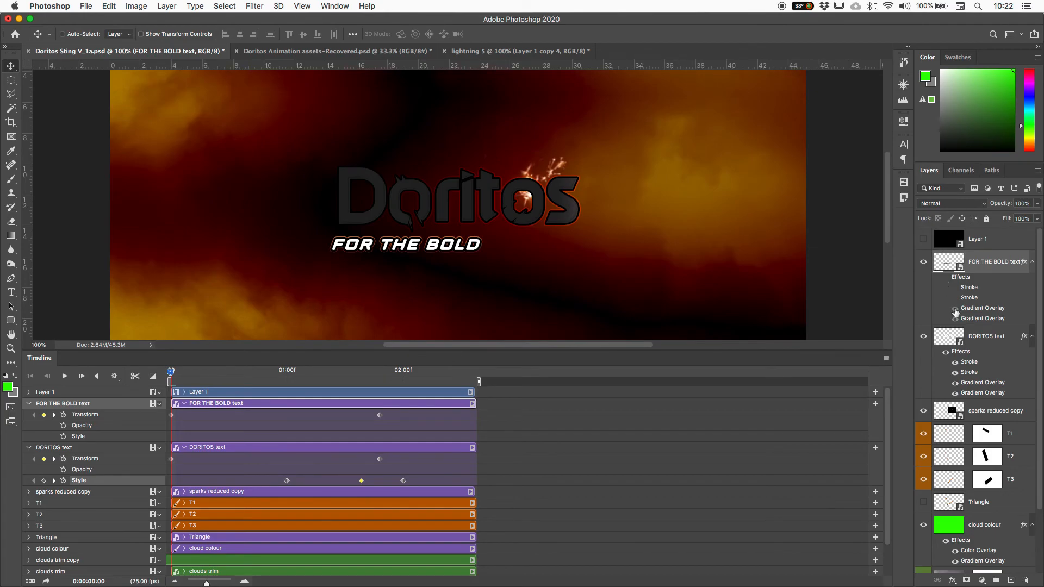
Step: Clear the pasted layer style from the FOR THE BOLD text layer
double_click(976, 310)
click(981, 149)
right_click(991, 267)
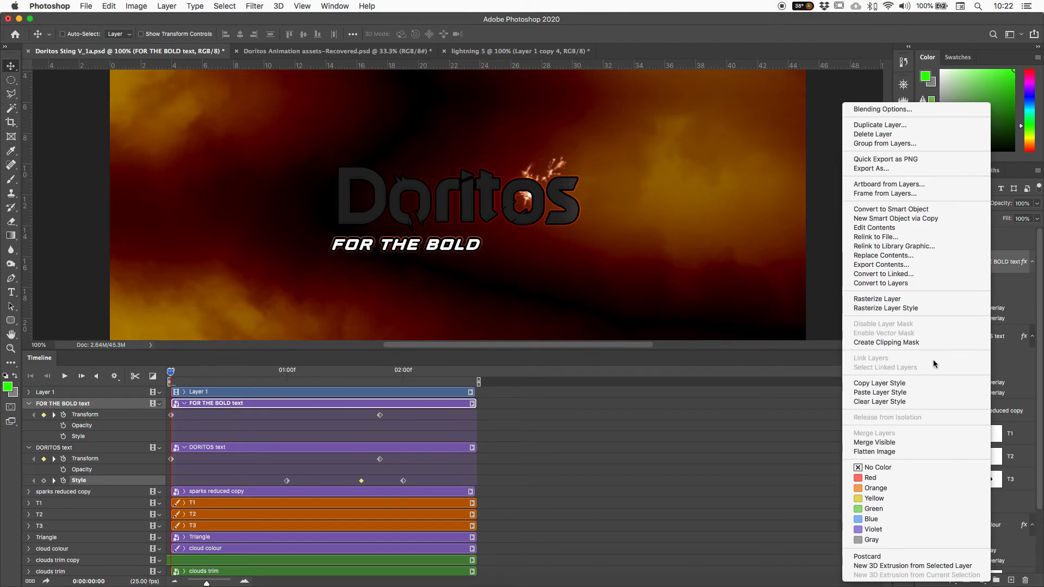
click(892, 402)
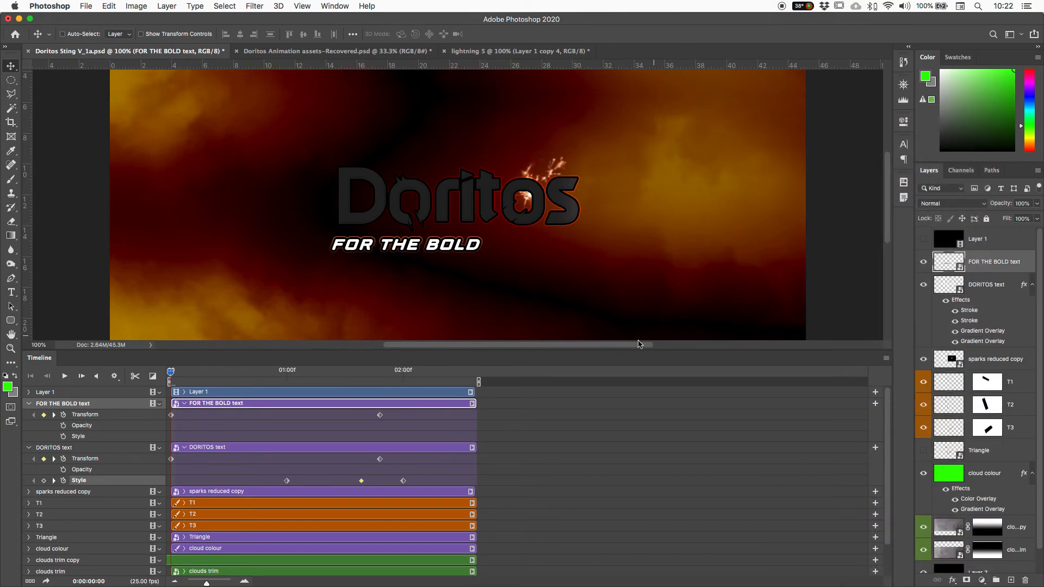
Step: At 0:00:01:18, enable an Outer Glow on the DORITOS text and give it the Linear contour
drag(438, 380, 252, 380)
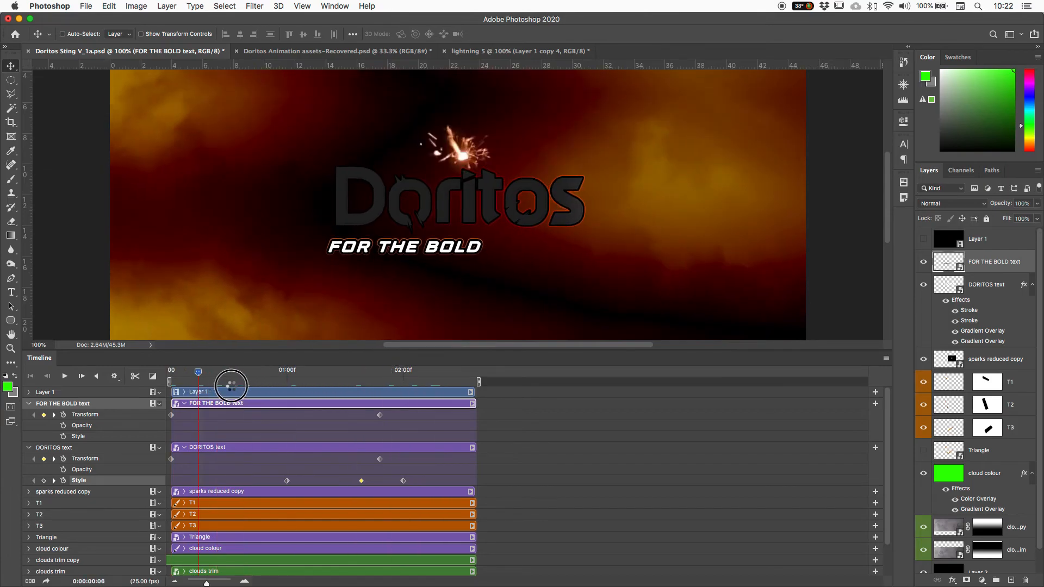
mouse_move(382, 392)
mouse_down()
mouse_move(443, 393)
mouse_move(195, 393)
mouse_move(370, 379)
mouse_up()
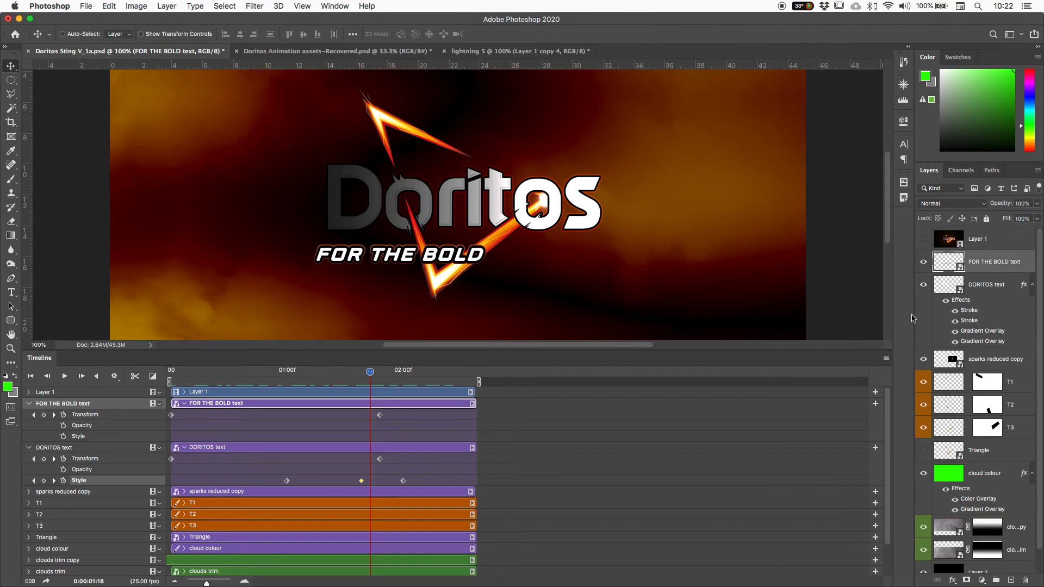
double_click(973, 311)
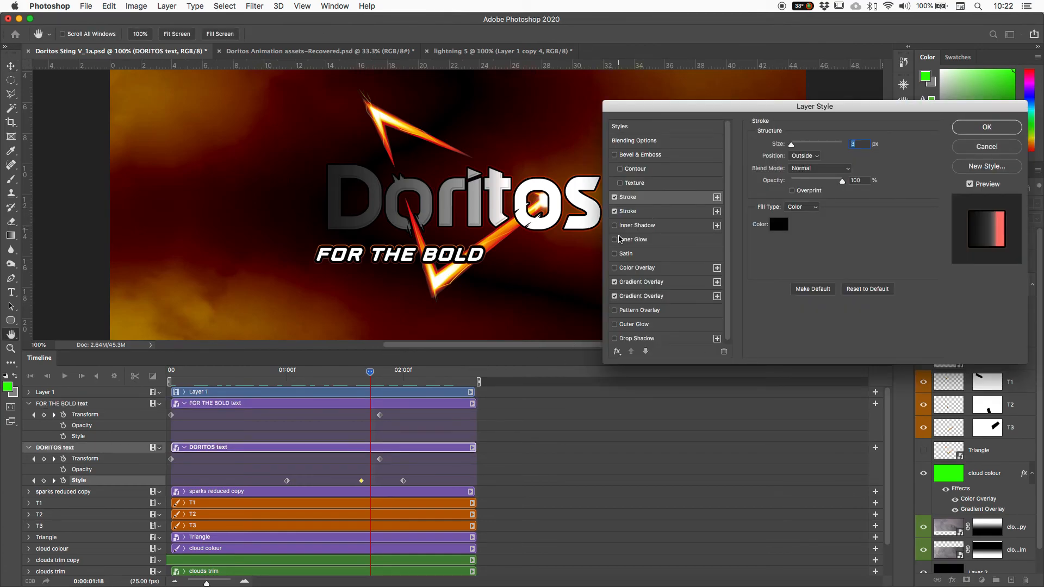
click(615, 325)
click(635, 325)
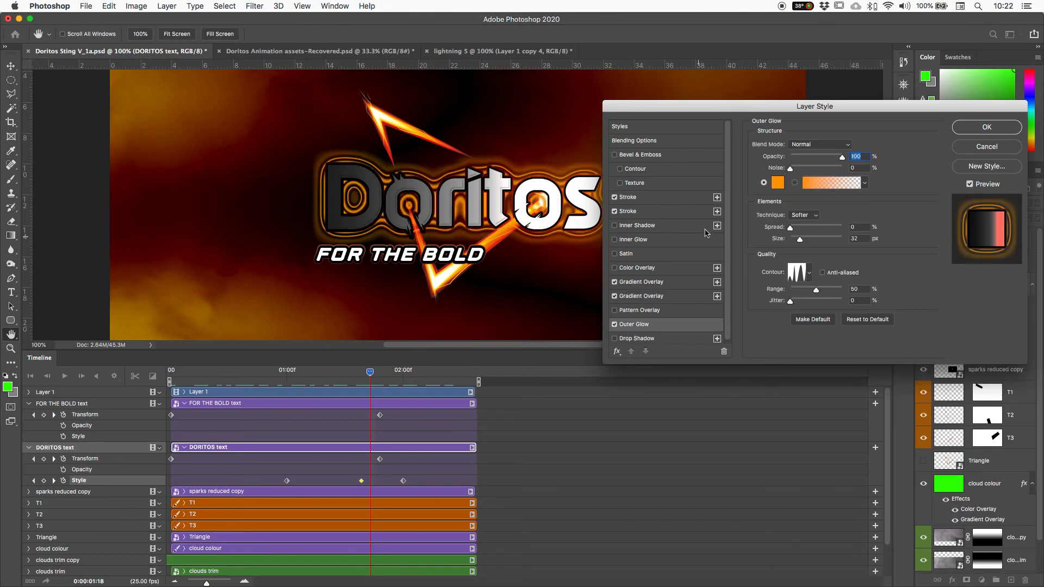
click(797, 276)
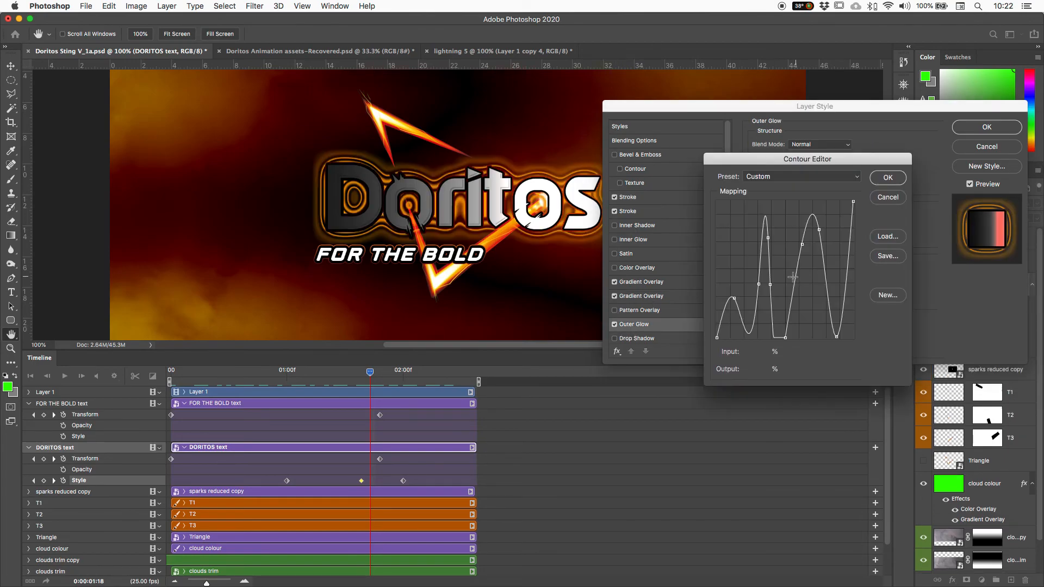
click(873, 201)
click(809, 273)
click(743, 296)
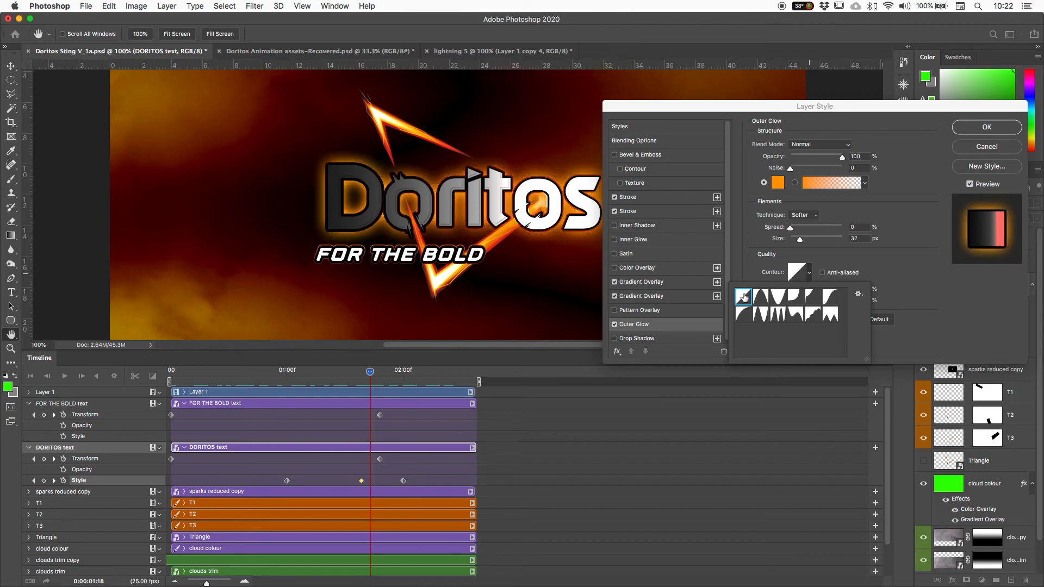
click(907, 219)
Step: Set the DORITOS text's Outer Glow to colour #00baff, spread 27% and size 120 px, and apply the style
drag(808, 153, 853, 156)
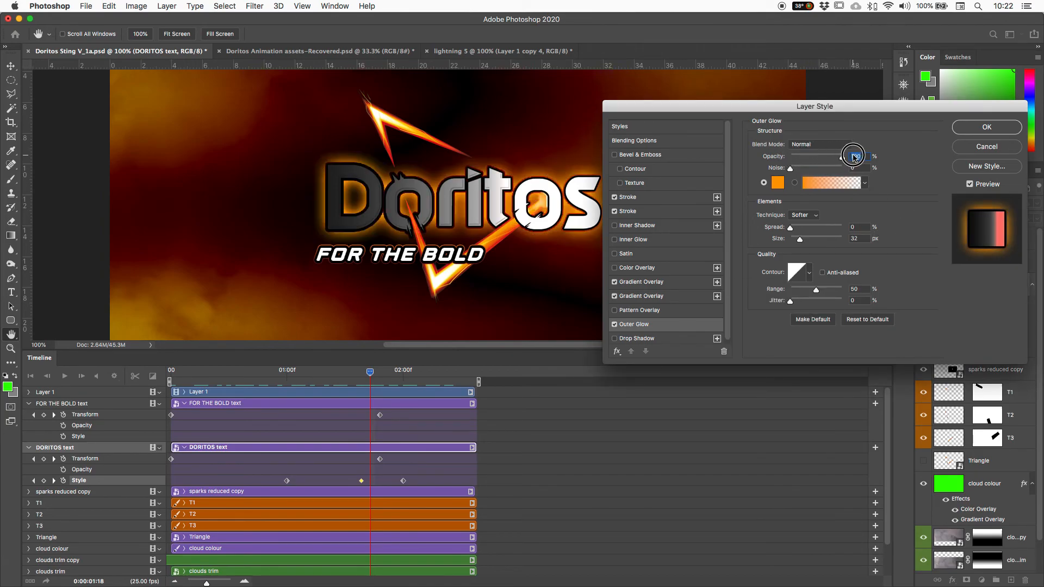
click(778, 183)
drag(152, 487, 154, 470)
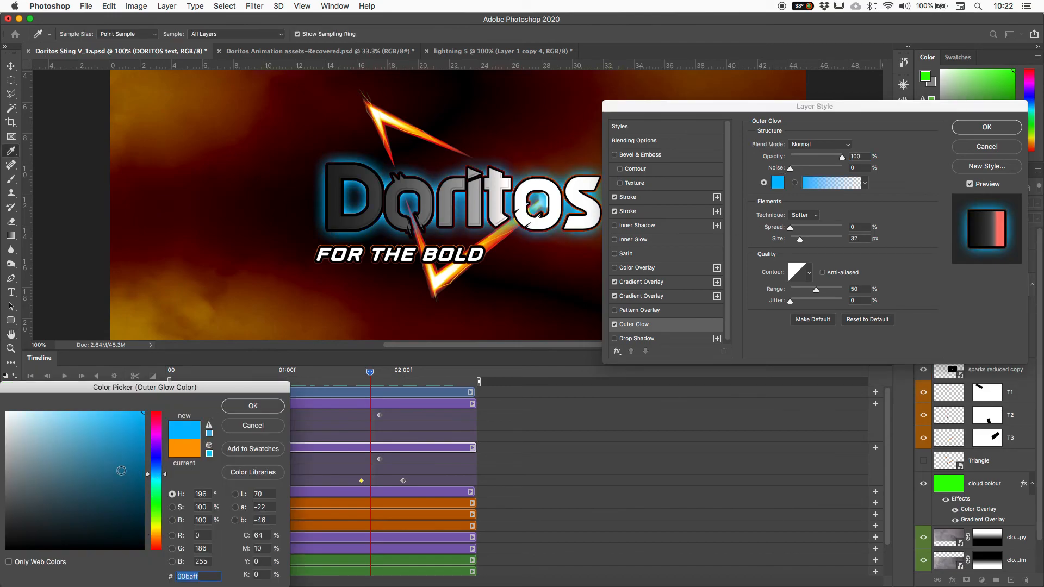
click(253, 406)
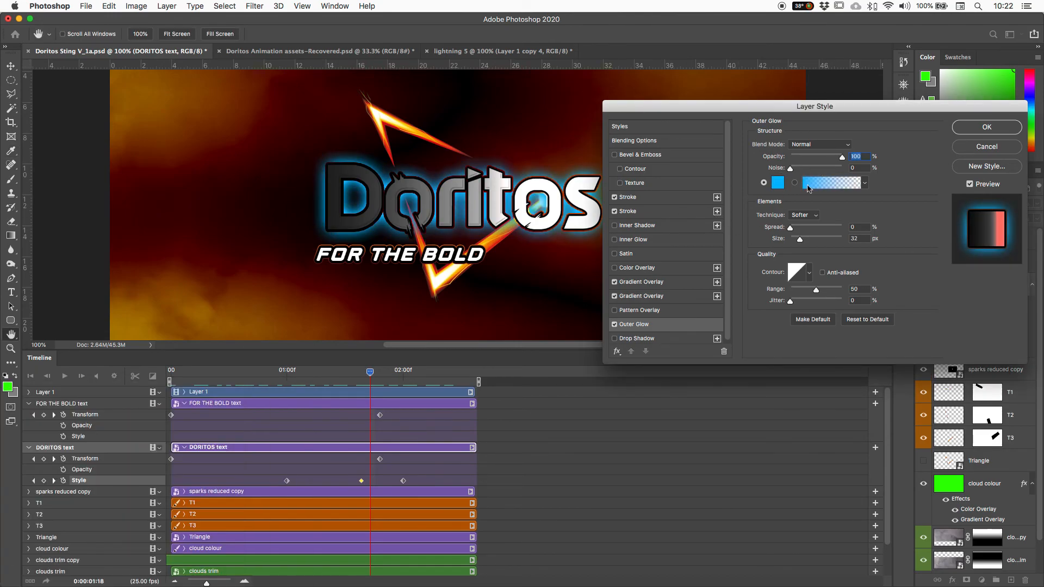
click(803, 230)
click(816, 240)
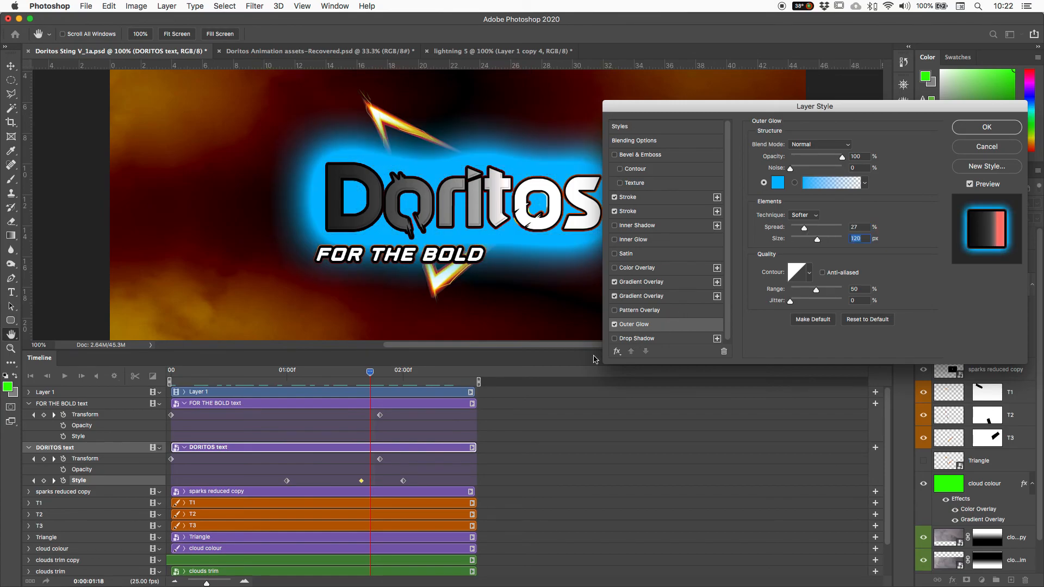
click(987, 127)
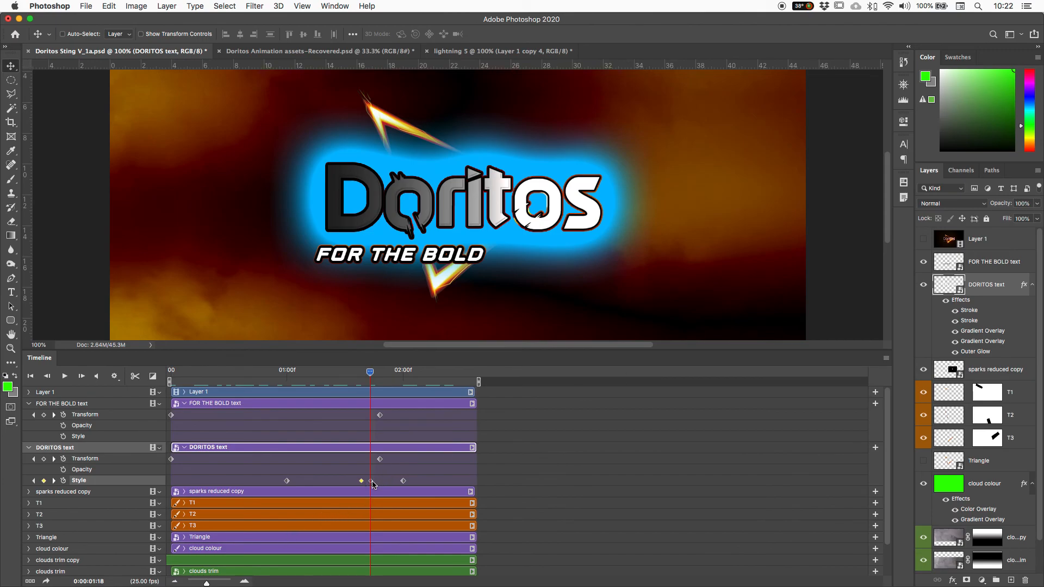
Step: Compare the DORITOS text at 0:00:01:16 and 0:00:01:18, and turn off its Outer Glow at 0:00:01:18
mouse_move(370, 374)
mouse_down()
mouse_move(361, 374)
mouse_move(403, 375)
mouse_move(294, 374)
mouse_move(361, 388)
mouse_up()
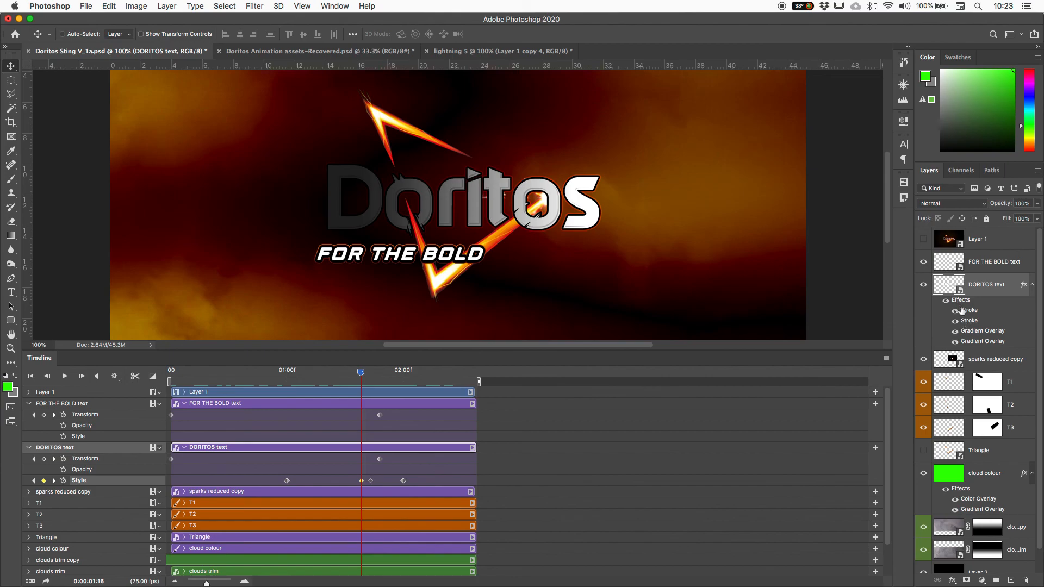
drag(369, 377, 370, 375)
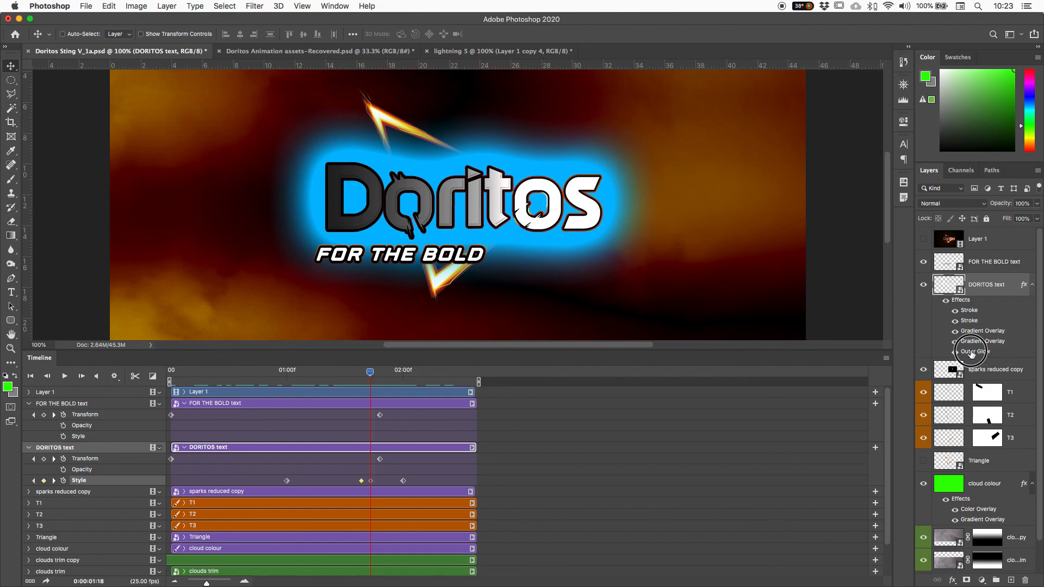
double_click(971, 352)
click(614, 325)
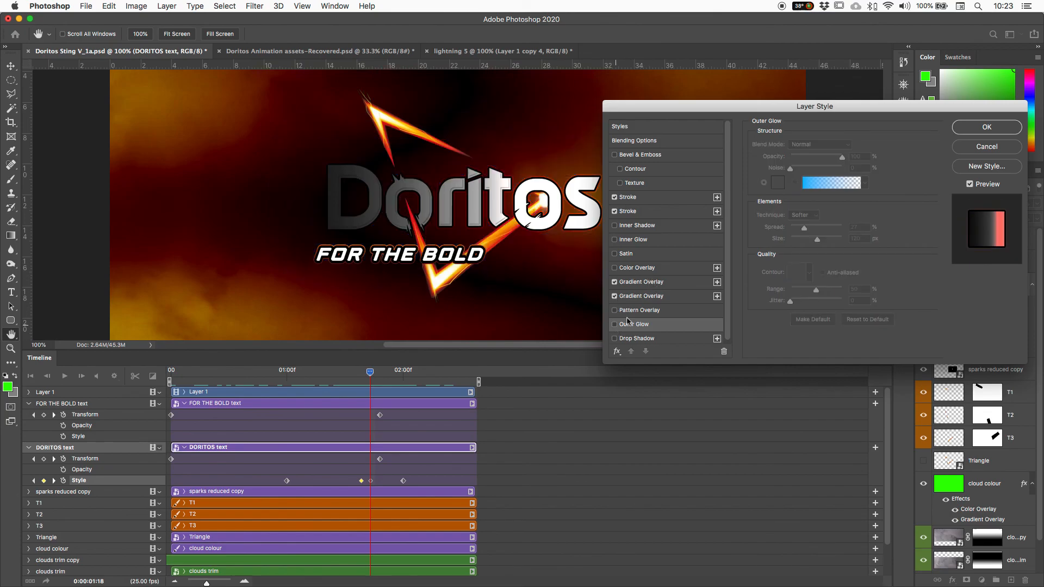
click(982, 129)
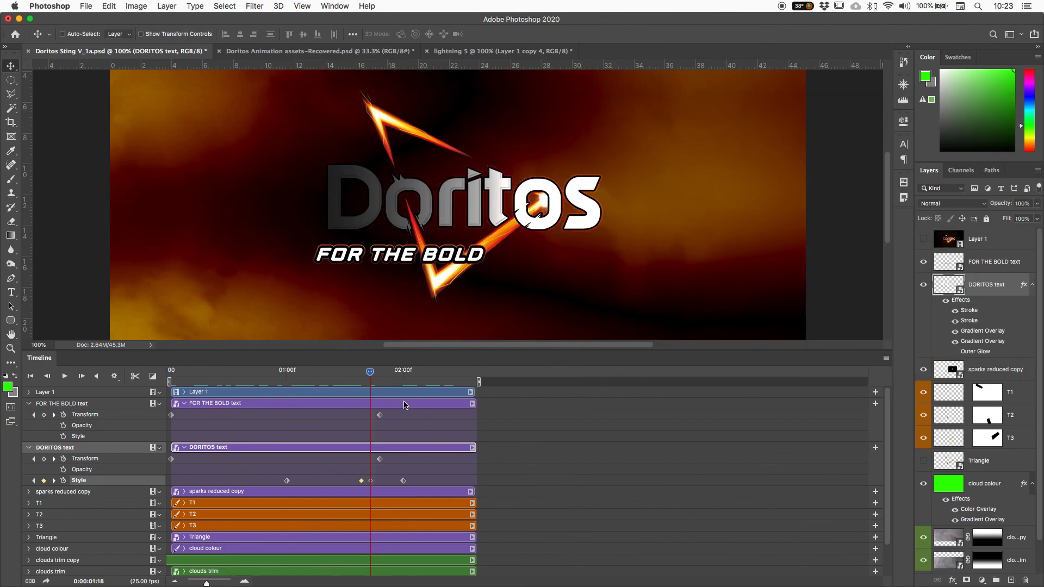
Step: Delete the DORITOS text's Style keyframe at 0:00:01:18 and scrub through the animation to 0:00:02:03
right_click(372, 481)
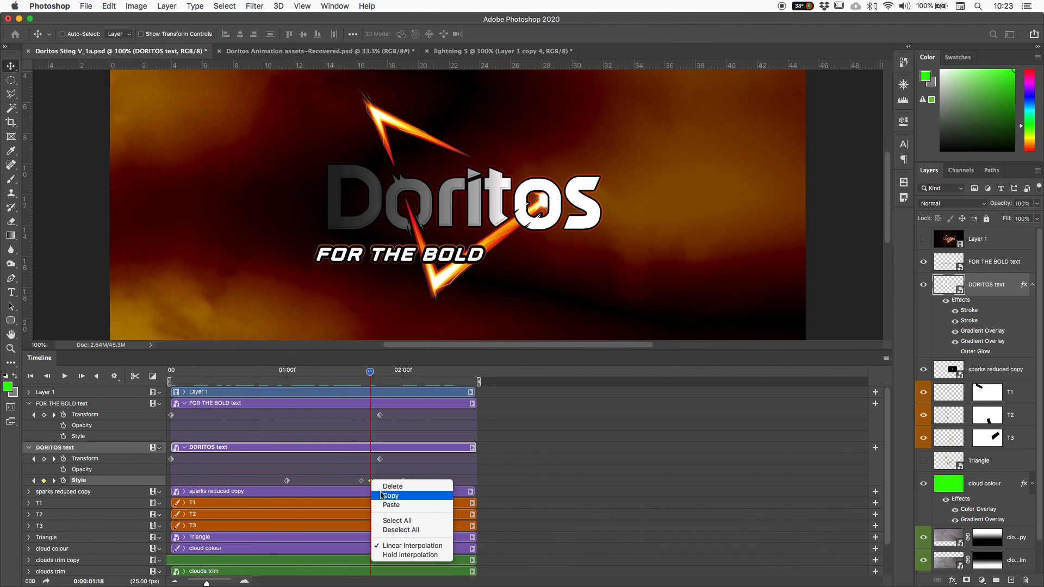
click(392, 486)
drag(361, 375, 417, 382)
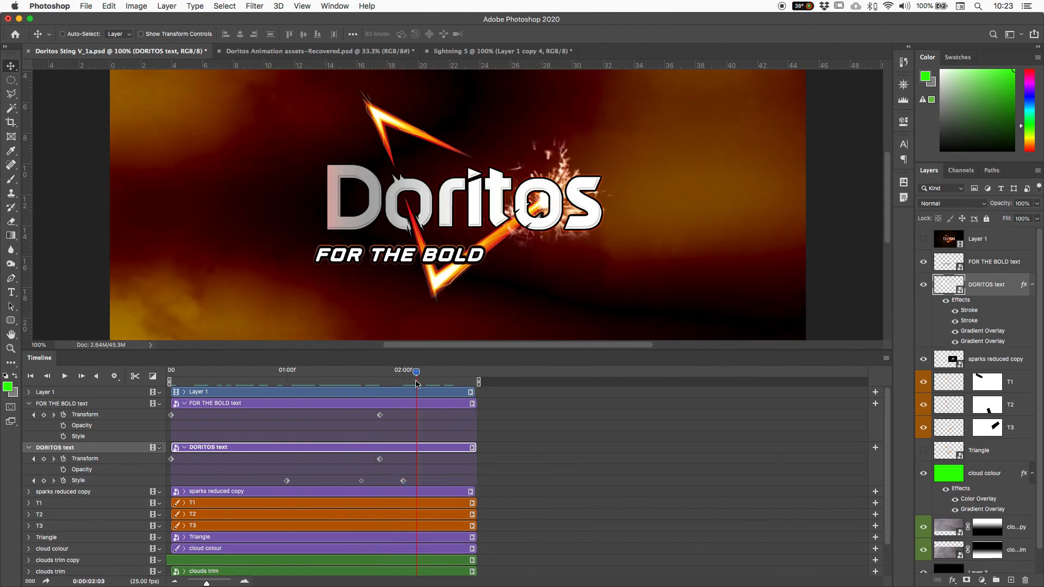